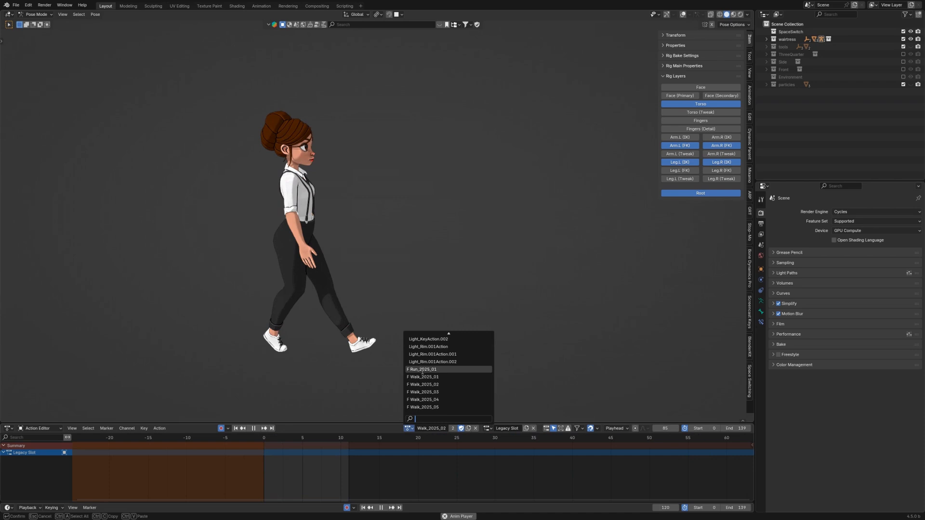
{"action": "left_click", "coordinate": [422, 370]}
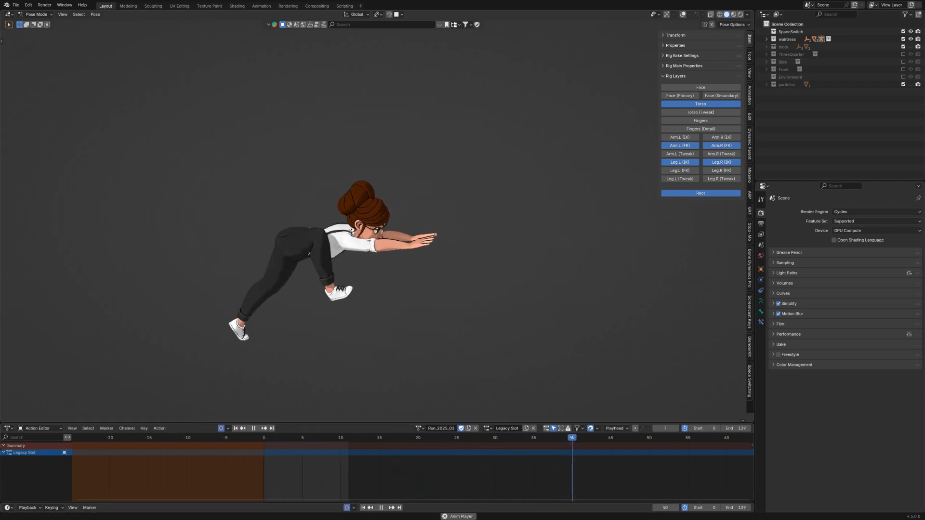
{"action": "mouse_move", "coordinate": [290, 519]}
{"action": "left_click", "coordinate": [290, 502]}
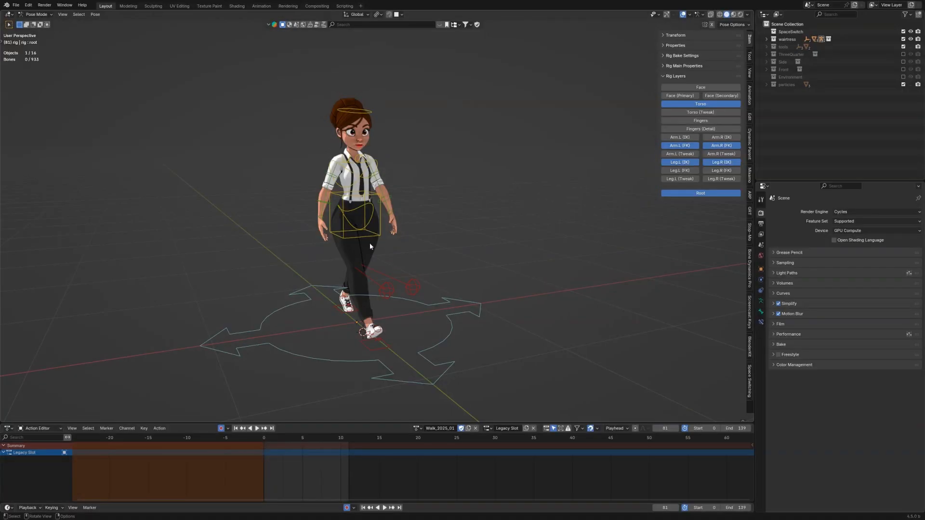
Step: Orbit and zoom around the character to inspect the rig from the side
{"action": "middle_click_drag", "start_coordinate": [357, 248], "coordinate": [254, 256]}
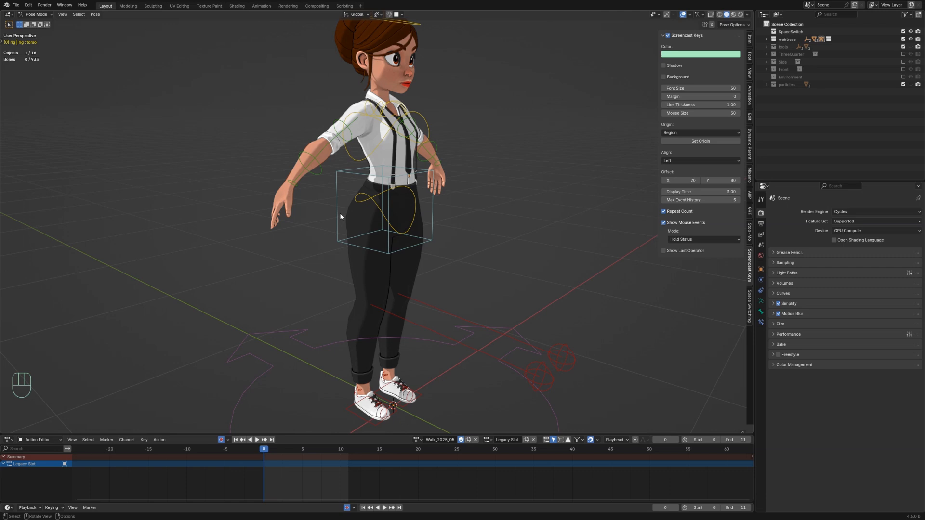
{"action": "scroll", "coordinate": [340, 213], "scroll_direction": "down", "scroll_amount": 5}
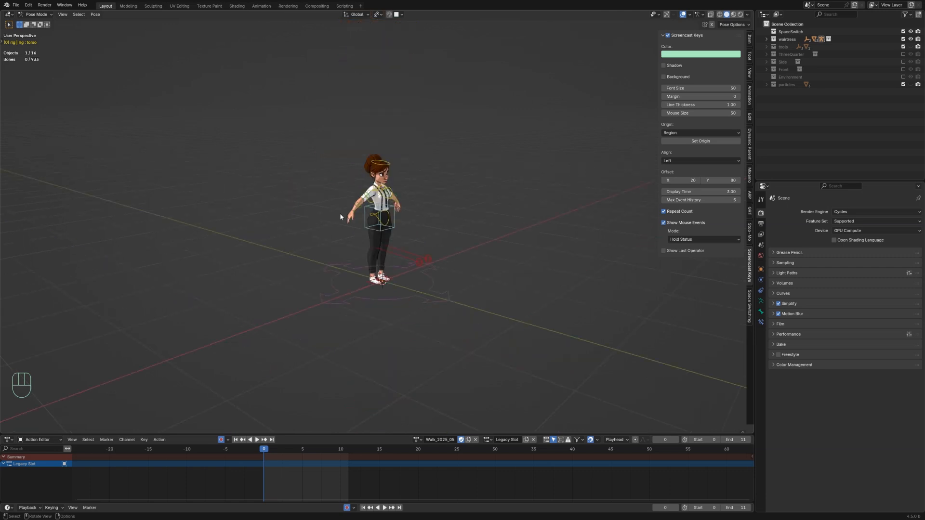
{"action": "middle_click_drag", "start_coordinate": [339, 213], "coordinate": [287, 205]}
{"action": "scroll", "coordinate": [369, 224], "scroll_direction": "up", "scroll_amount": 4}
{"action": "scroll", "coordinate": [364, 214], "scroll_direction": "up", "scroll_amount": 6}
{"action": "scroll", "coordinate": [288, 205], "scroll_direction": "down", "scroll_amount": 5}
{"action": "middle_click_drag", "start_coordinate": [332, 186], "coordinate": [376, 224], "text": "shift"}
{"action": "middle_click_drag", "start_coordinate": [404, 225], "coordinate": [454, 224]}
{"action": "middle_click_drag", "start_coordinate": [348, 220], "coordinate": [429, 140], "text": "shift"}
{"action": "middle_click_drag", "start_coordinate": [345, 186], "coordinate": [356, 177]}
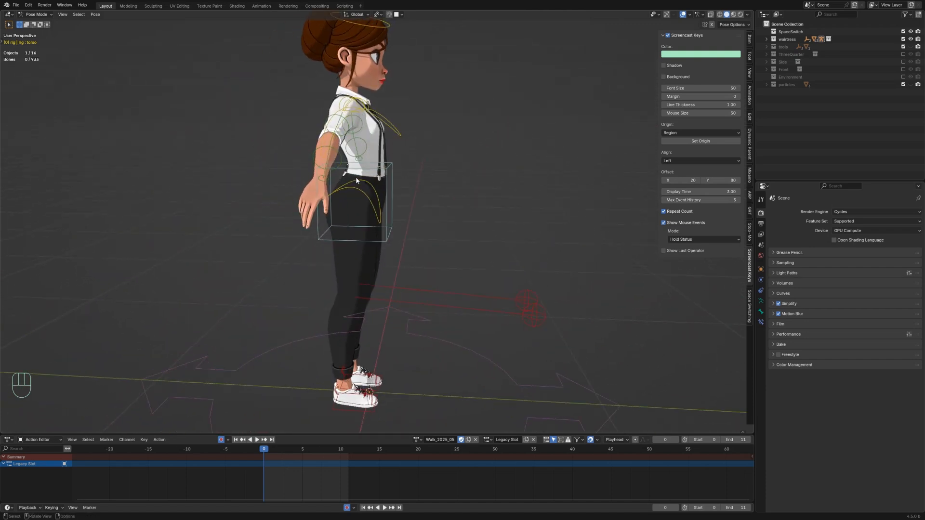
{"action": "scroll", "coordinate": [356, 177], "scroll_direction": "down", "scroll_amount": 4}
{"action": "scroll", "coordinate": [353, 193], "scroll_direction": "up", "scroll_amount": 4}
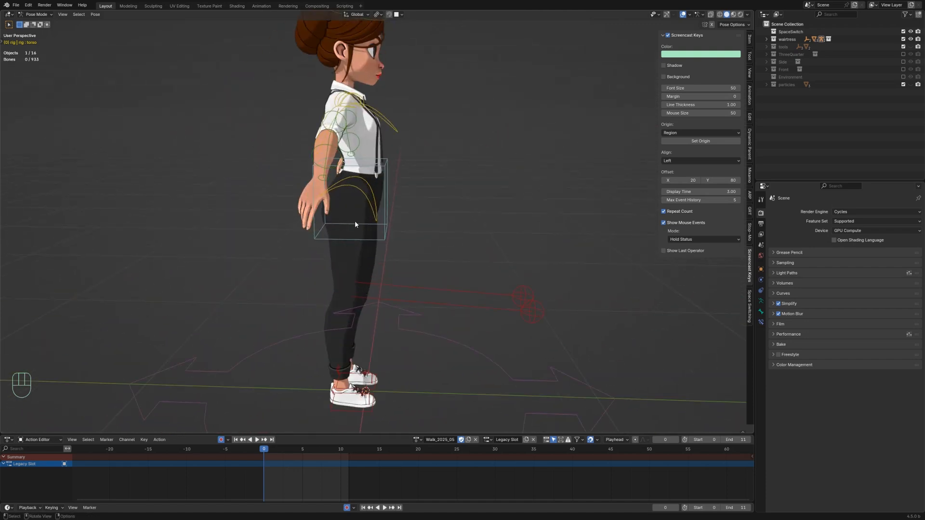
{"action": "middle_click_drag", "start_coordinate": [356, 276], "coordinate": [378, 274]}
{"action": "scroll", "coordinate": [385, 275], "scroll_direction": "down", "scroll_amount": 1}
{"action": "middle_click_drag", "start_coordinate": [421, 277], "coordinate": [477, 261], "text": "shift"}
{"action": "scroll", "coordinate": [477, 261], "scroll_direction": "up", "scroll_amount": 3}
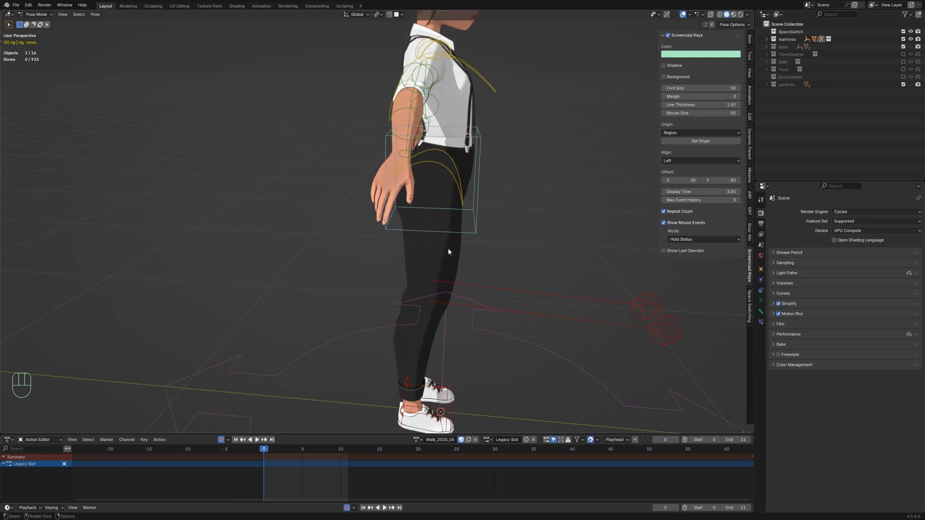
Step: Select the torso controller and lower it slightly along the Z axis
{"action": "left_click", "coordinate": [430, 231]}
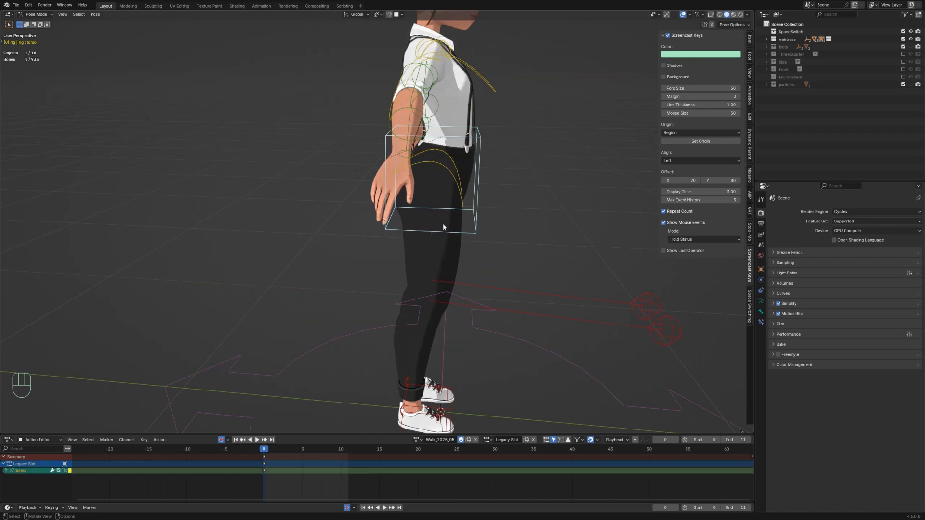
{"action": "key", "text": "g"}
{"action": "key", "text": "z"}
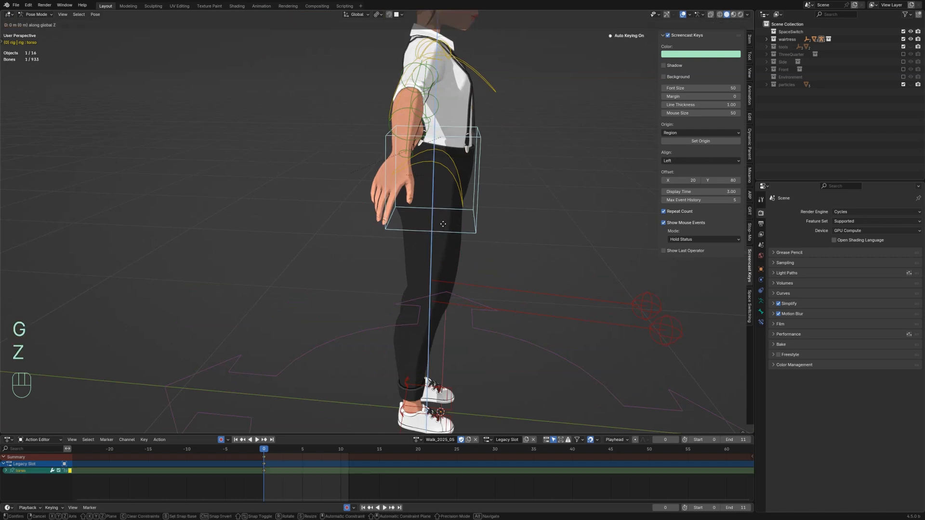
{"action": "left_click", "coordinate": [443, 242]}
{"action": "key", "text": "KP_3"}
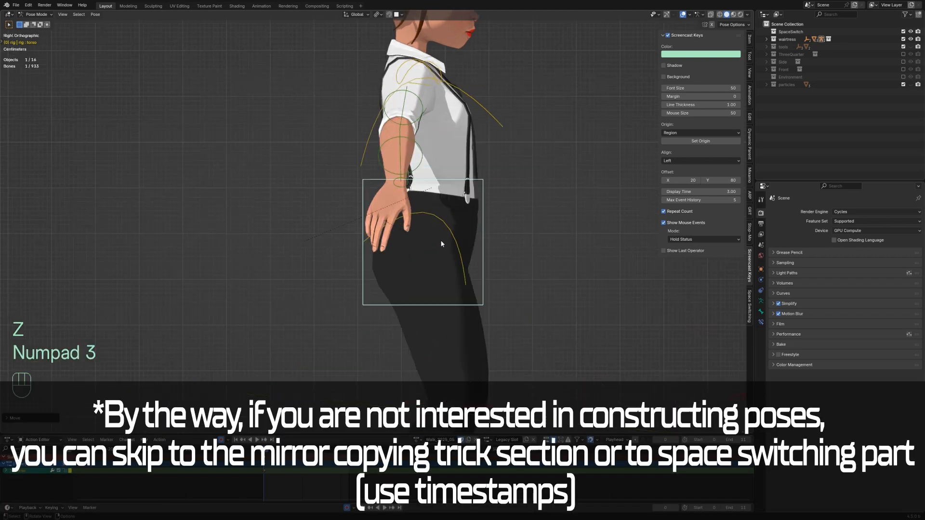
{"action": "scroll", "coordinate": [459, 261], "scroll_direction": "down", "scroll_amount": 3}
{"action": "left_click", "coordinate": [403, 345]}
{"action": "left_click", "coordinate": [437, 318]}
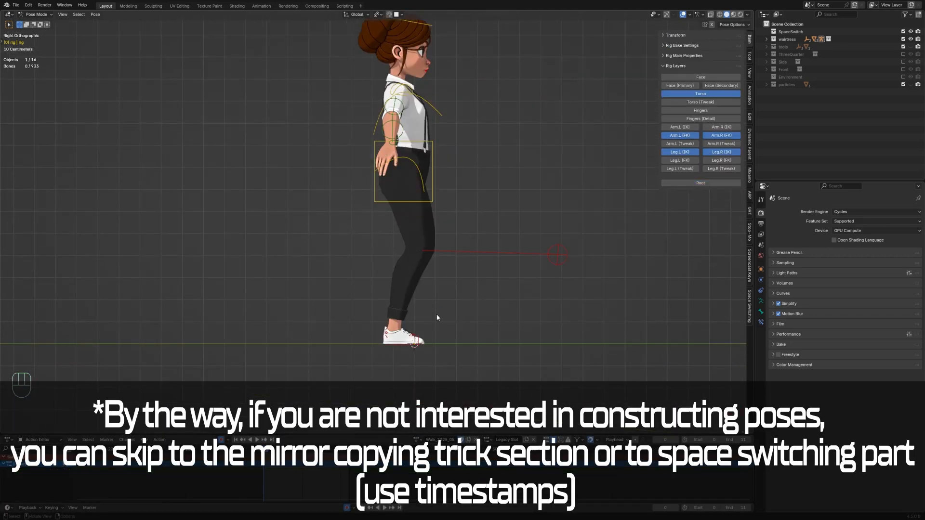
{"action": "left_click", "coordinate": [693, 152]}
{"action": "left_click", "coordinate": [685, 137]}
{"action": "left_click", "coordinate": [686, 137]}
{"action": "left_click", "coordinate": [683, 153]}
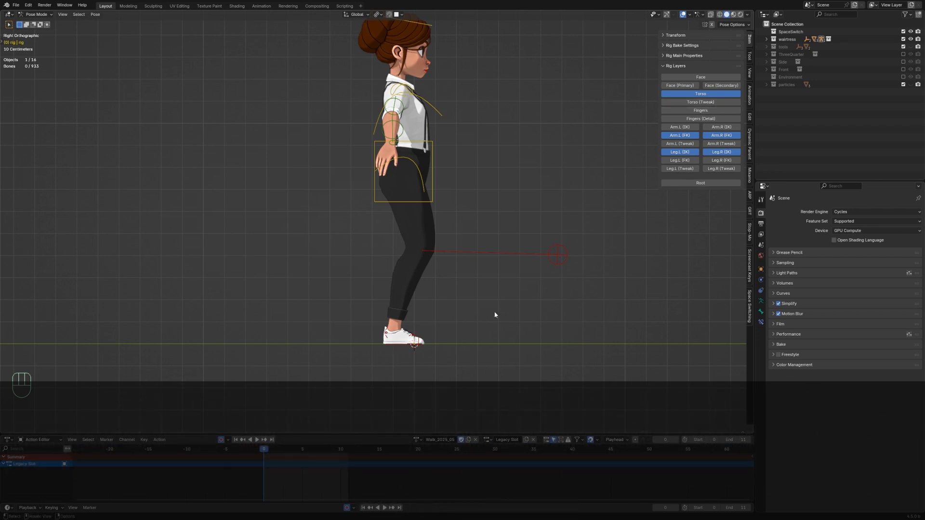
Step: Select the right foot IK controller and move it forward along the Y axis
{"action": "left_click", "coordinate": [399, 346]}
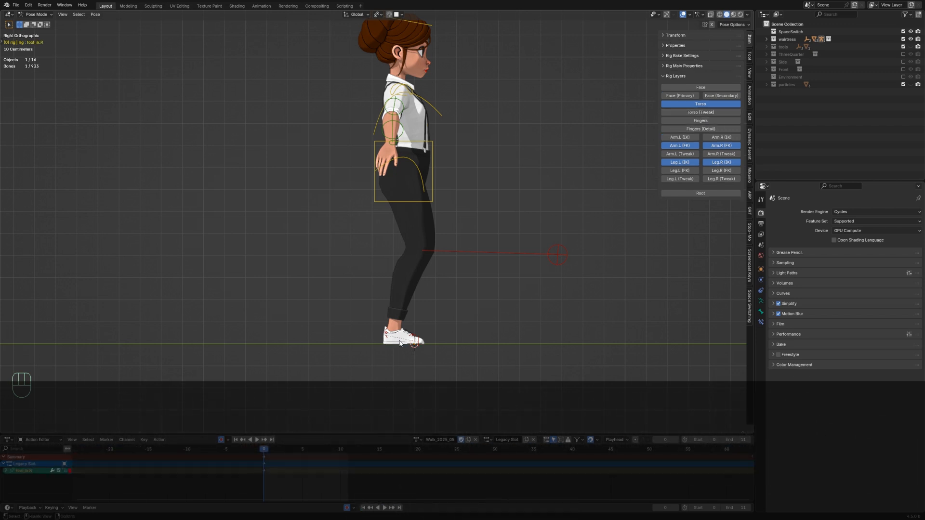
{"action": "key", "text": "g"}
{"action": "key", "text": "y"}
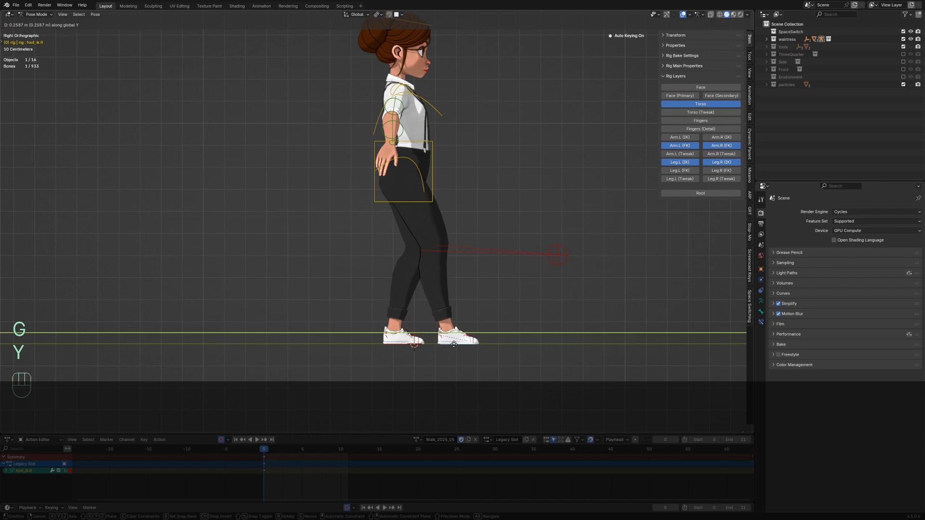
{"action": "left_click", "coordinate": [454, 344]}
Step: Rotate the right heel controller around its local X axis to lift the toes
{"action": "left_click", "coordinate": [442, 339]}
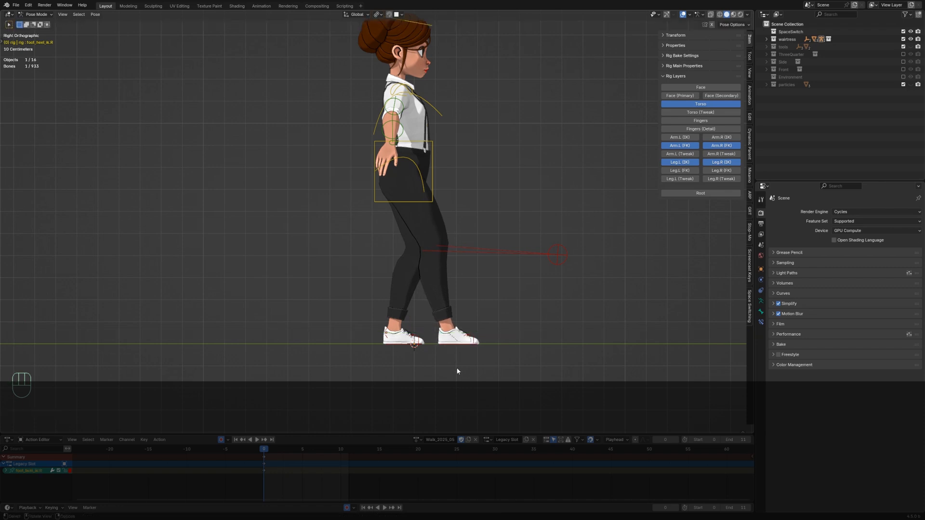
{"action": "key", "text": "r"}
{"action": "key", "text": "x"}
{"action": "key", "text": "x"}
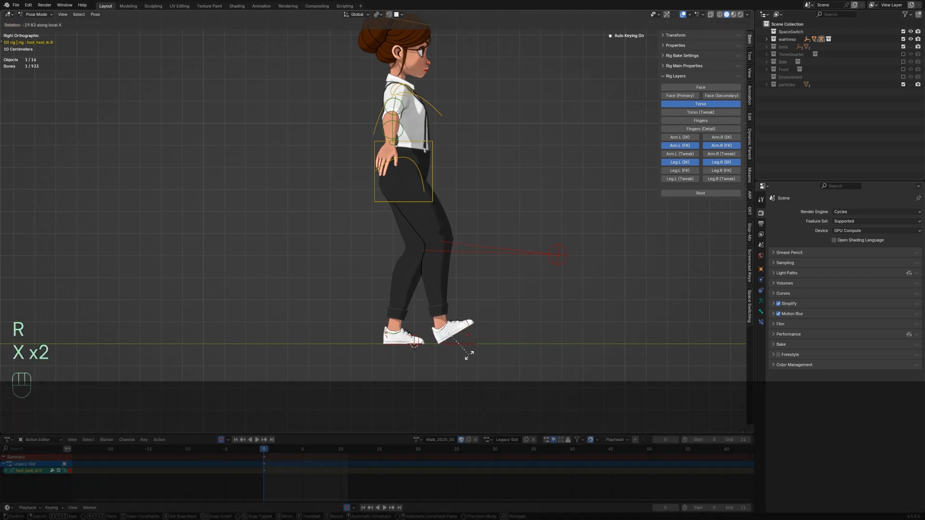
{"action": "left_click", "coordinate": [469, 356]}
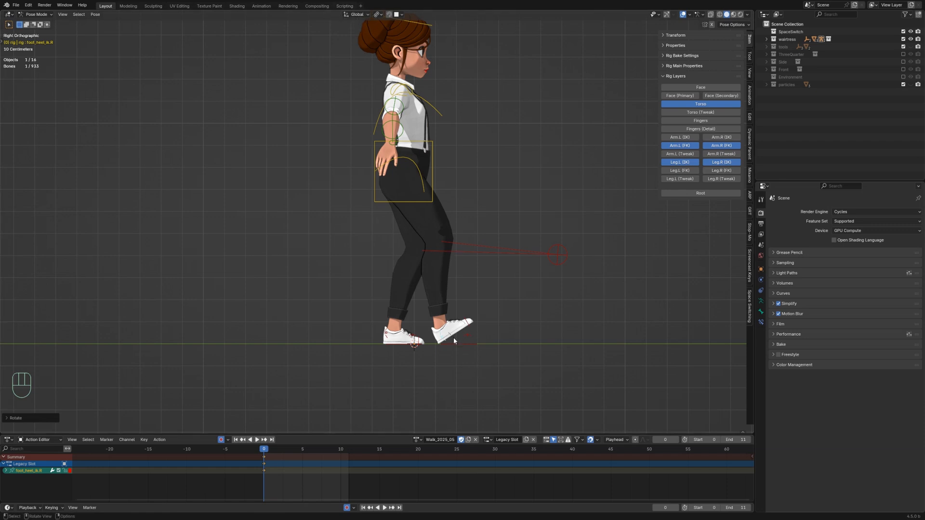
{"action": "key", "text": "r"}
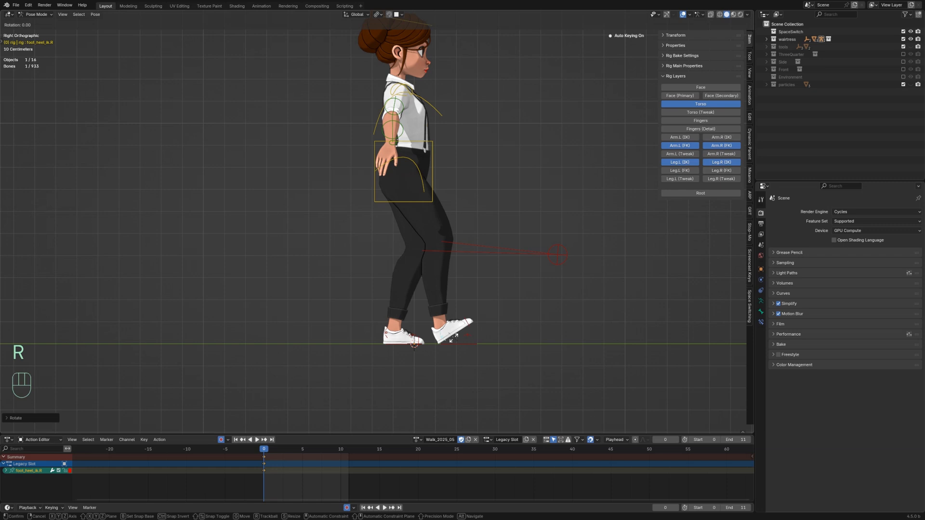
{"action": "key", "text": "x"}
{"action": "key", "text": "x"}
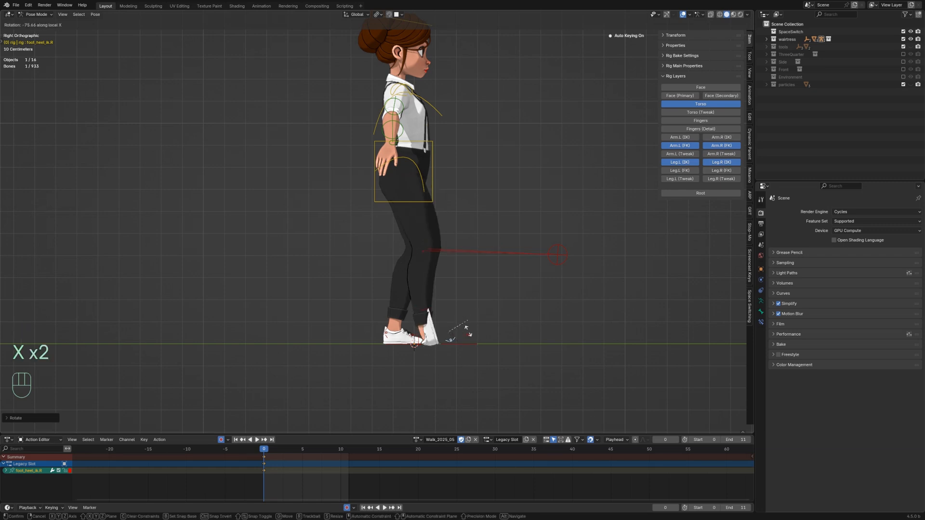
{"action": "key", "text": "Escape"}
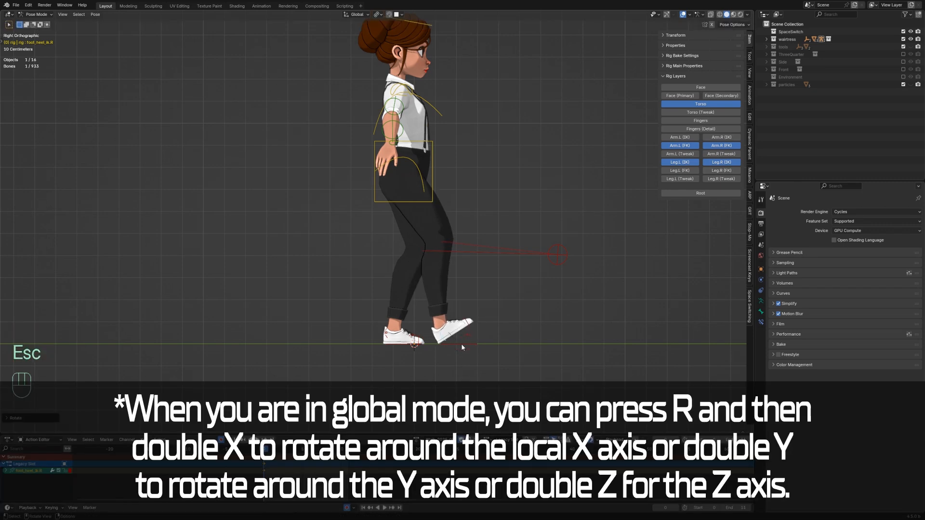
Step: Move the right foot IK controller further forward along the Y axis
{"action": "key", "text": "g"}
{"action": "key", "text": "y"}
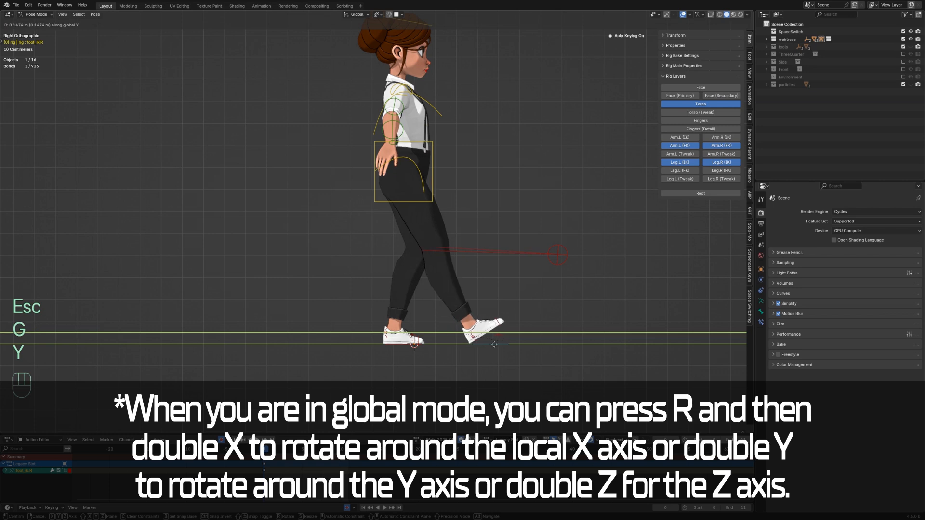
{"action": "left_click", "coordinate": [379, 362]}
Step: Move the torso controller to reposition the body between the feet
{"action": "key", "text": "g"}
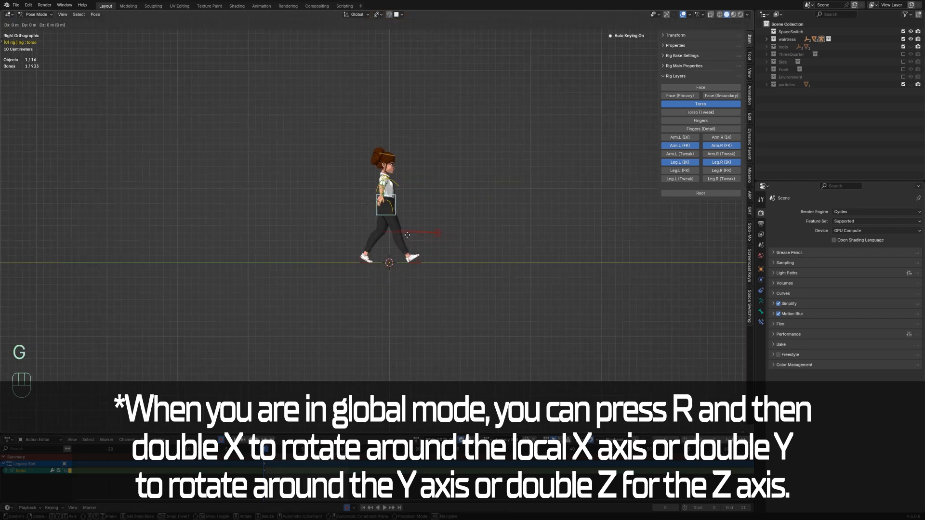
{"action": "key", "text": "Escape"}
{"action": "key", "text": "g"}
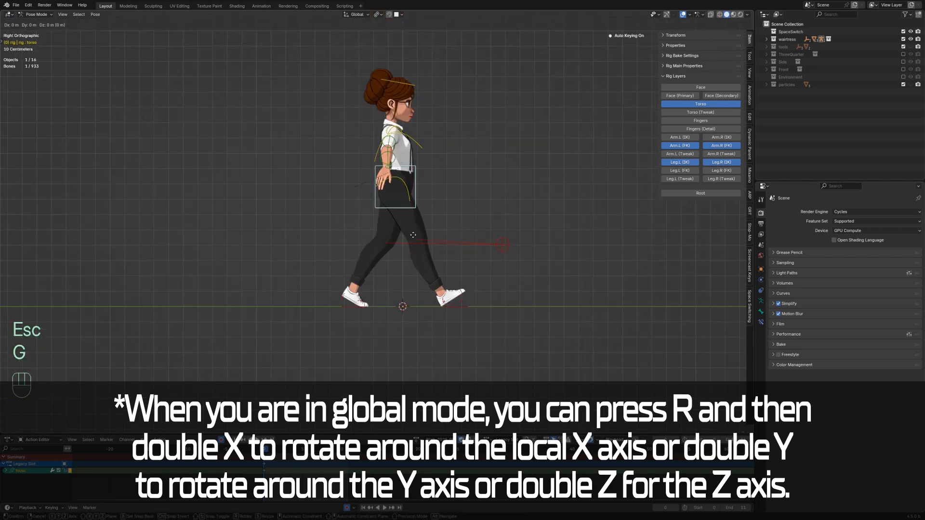
{"action": "left_click", "coordinate": [414, 236]}
{"action": "scroll", "coordinate": [414, 236], "scroll_direction": "up", "scroll_amount": 2}
{"action": "key", "text": "r"}
{"action": "key", "text": "x"}
{"action": "key", "text": "x"}
{"action": "key", "text": "Escape"}
Step: Rotate the chest controller around its local Z axis
{"action": "key", "text": "r"}
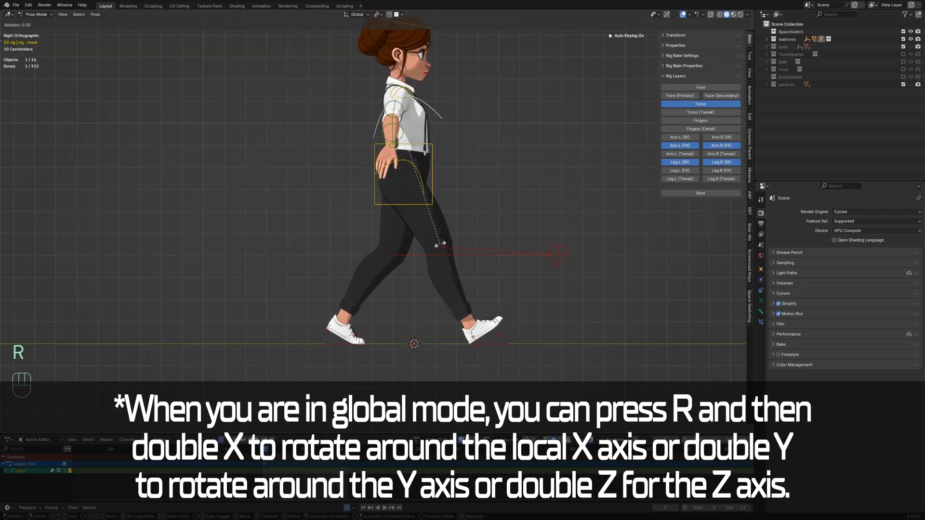
{"action": "key", "text": "z"}
{"action": "key", "text": "z"}
{"action": "left_click", "coordinate": [422, 248]}
Step: Rotate the chest from above to twist the upper body
{"action": "key", "text": "KP_7"}
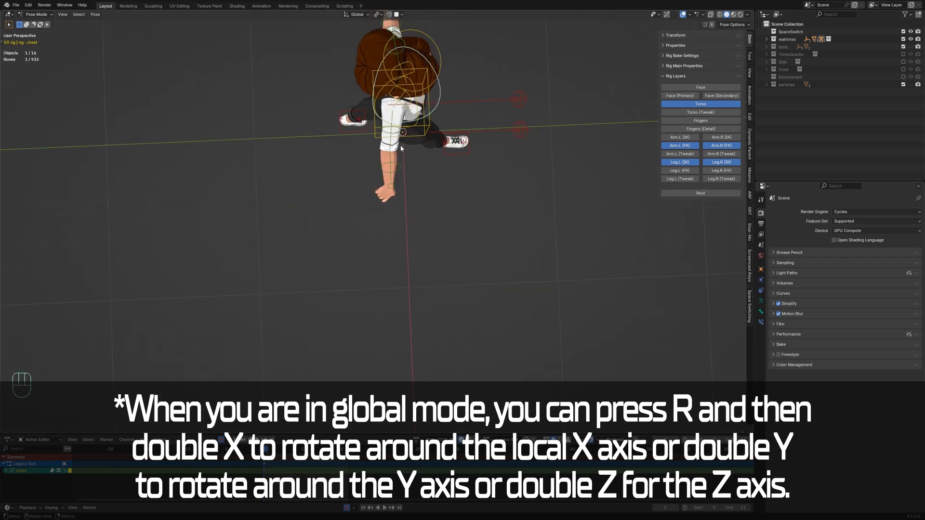
{"action": "left_click", "coordinate": [304, 204]}
{"action": "key", "text": "r"}
{"action": "left_click", "coordinate": [178, 195]}
{"action": "key", "text": "r"}
Step: Rotate the left and right shoulder controllers to adjust the shoulder line
{"action": "key", "text": "KP_3"}
{"action": "key", "text": "KP_1"}
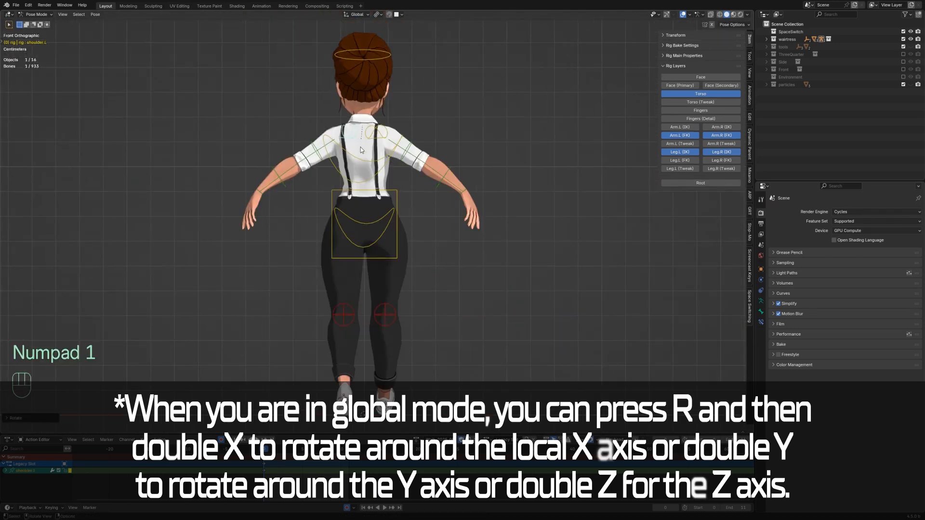
{"action": "left_click", "coordinate": [409, 150]}
{"action": "key", "text": "r"}
{"action": "left_click", "coordinate": [316, 153]}
{"action": "key", "text": "r"}
{"action": "left_click", "coordinate": [375, 208]}
{"action": "left_click", "coordinate": [377, 204]}
Step: Rotate the upper arm FK controller around its local X axis to swing the arm
{"action": "key", "text": "KP_1"}
{"action": "key", "text": "KP_1"}
{"action": "key", "text": "KP_1"}
{"action": "middle_click_drag", "start_coordinate": [378, 204], "coordinate": [429, 184]}
{"action": "scroll", "coordinate": [429, 183], "scroll_direction": "up", "scroll_amount": 2}
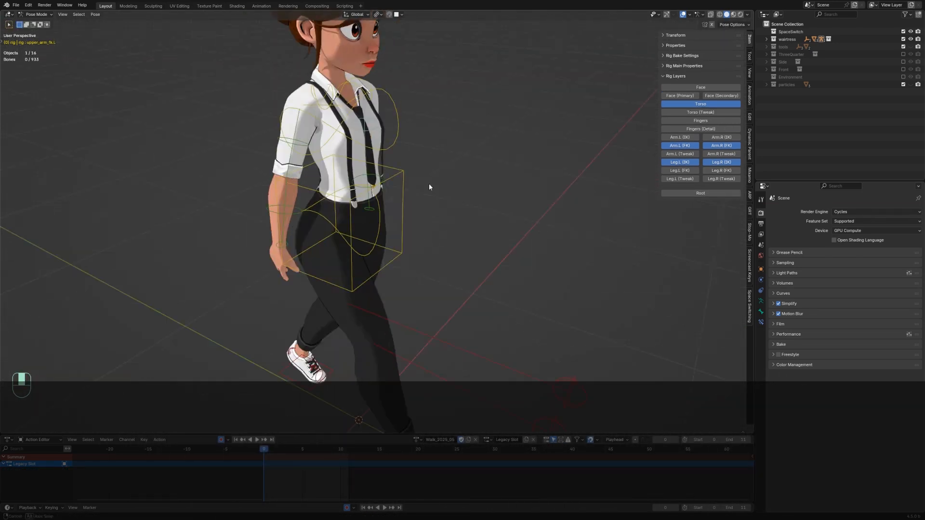
{"action": "key", "text": "KP_3"}
{"action": "key", "text": "ctrl+KP_3"}
{"action": "left_click", "coordinate": [409, 141]}
{"action": "key", "text": "r"}
{"action": "left_click", "coordinate": [362, 195]}
{"action": "key", "text": "r"}
{"action": "key", "text": "x"}
{"action": "key", "text": "x"}
{"action": "left_click", "coordinate": [442, 140]}
Step: Rotate further arm FK controllers around their local X axes to bend and swing the arms
{"action": "key", "text": "r"}
{"action": "key", "text": "x"}
{"action": "key", "text": "x"}
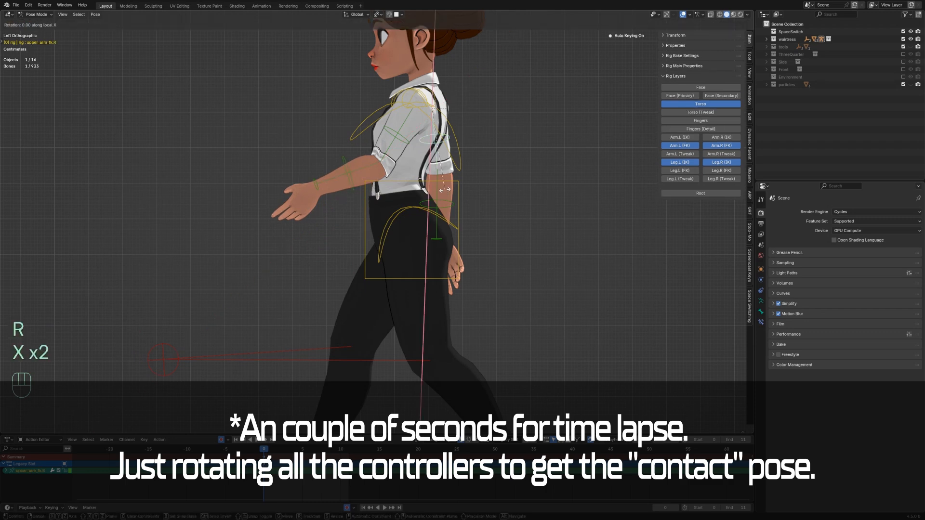
{"action": "left_click", "coordinate": [474, 197]}
{"action": "key", "text": "r"}
{"action": "key", "text": "x"}
{"action": "key", "text": "x"}
{"action": "left_click", "coordinate": [525, 220]}
Step: Select the left hand FK controller and rotate it around its local X axis
{"action": "left_click", "coordinate": [316, 184]}
{"action": "key", "text": "r"}
{"action": "key", "text": "x"}
{"action": "key", "text": "x"}
{"action": "left_click", "coordinate": [328, 258]}
Step: Rotate the left hand FK controller and turn the right hand FK controller around its local Z axis
{"action": "key", "text": "ctrl+KP_1"}
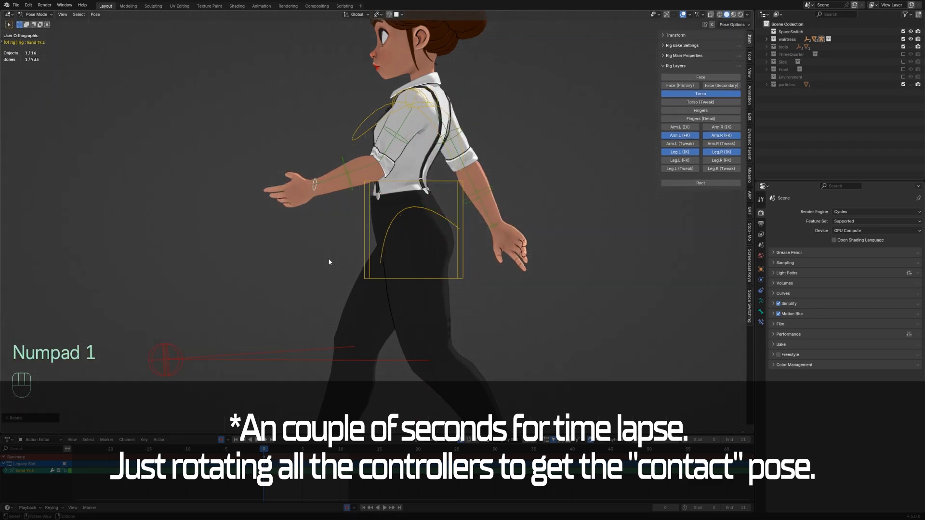
{"action": "key", "text": "r"}
{"action": "left_click", "coordinate": [403, 258]}
{"action": "left_click", "coordinate": [273, 227]}
{"action": "key", "text": "r"}
{"action": "key", "text": "r"}
{"action": "key", "text": "Escape"}
{"action": "key", "text": "r"}
{"action": "key", "text": "z"}
{"action": "key", "text": "z"}
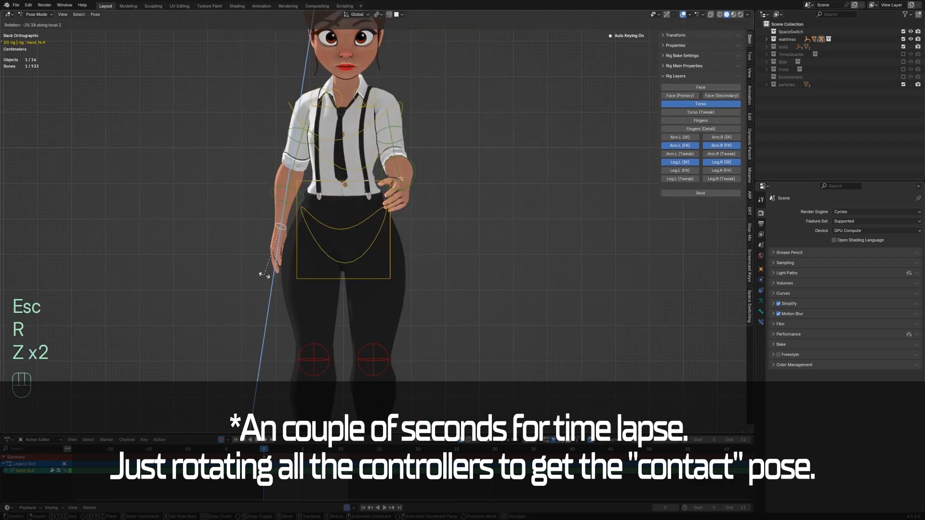
{"action": "left_click", "coordinate": [265, 274]}
Step: Adjust the right hand FK controller's rotation to finish the contact pose
{"action": "key", "text": "KP_3"}
{"action": "left_click", "coordinate": [406, 174]}
{"action": "key", "text": "r"}
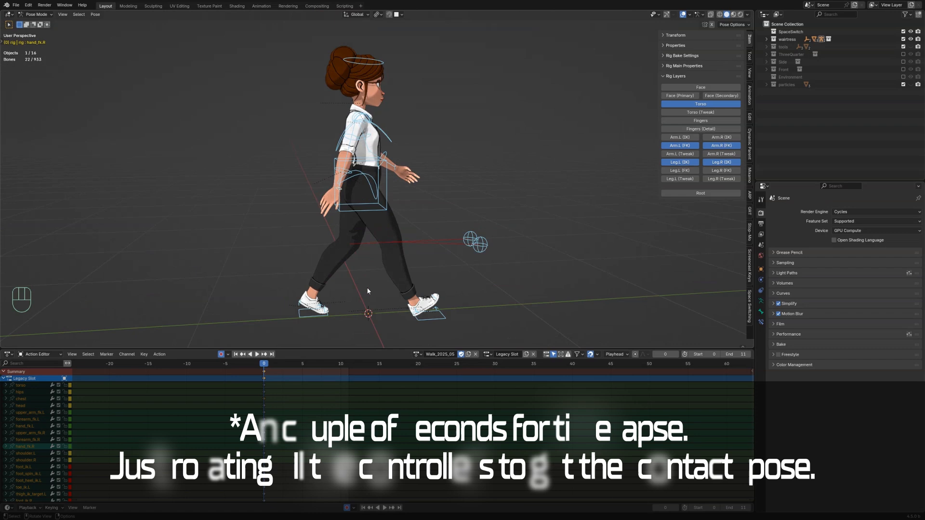
{"action": "scroll", "coordinate": [367, 290], "scroll_direction": "up", "scroll_amount": 2}
{"action": "middle_click_drag", "start_coordinate": [367, 290], "coordinate": [289, 284]}
{"action": "key", "text": "KP_3"}
{"action": "scroll", "coordinate": [337, 261], "scroll_direction": "down", "scroll_amount": 3}
{"action": "middle_click_drag", "start_coordinate": [350, 248], "coordinate": [369, 231], "text": "shift"}
{"action": "scroll", "coordinate": [355, 243], "scroll_direction": "up", "scroll_amount": 1}
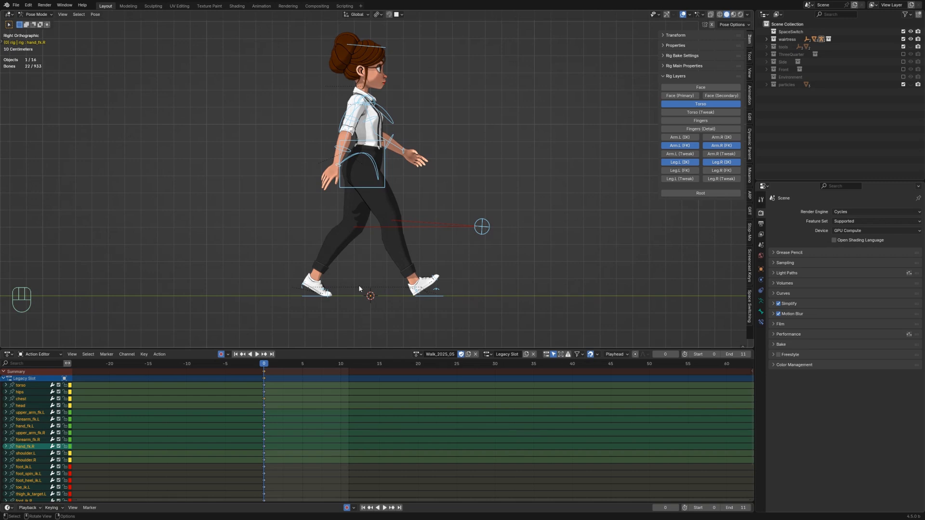
Step: Select all bones and insert a keyframe for the whole pose at frame 0
{"action": "key", "text": "a"}
{"action": "key", "text": "k"}
{"action": "left_click", "coordinate": [359, 264]}
Step: Set the scene end frame to 16 and duplicate the frame 0 keyframes to frame 16
{"action": "double_click", "coordinate": [745, 352]}
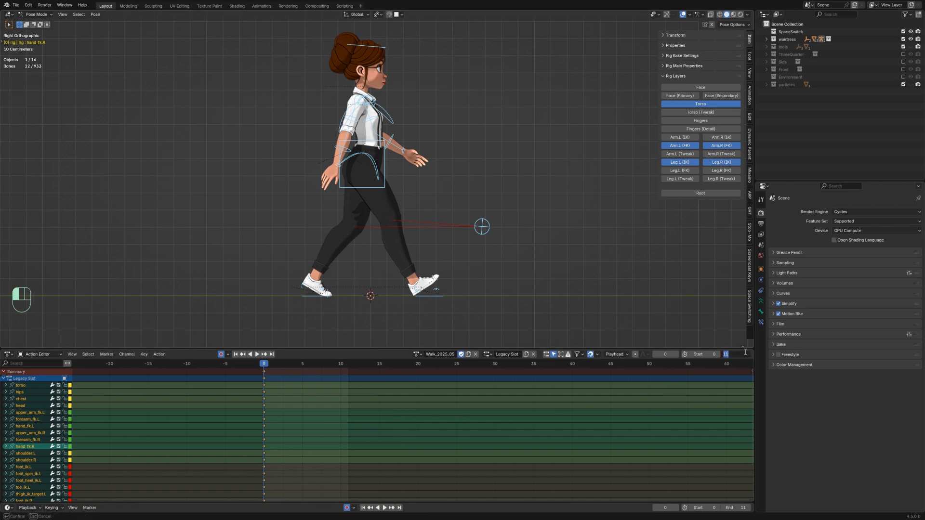
{"action": "key", "text": "Return"}
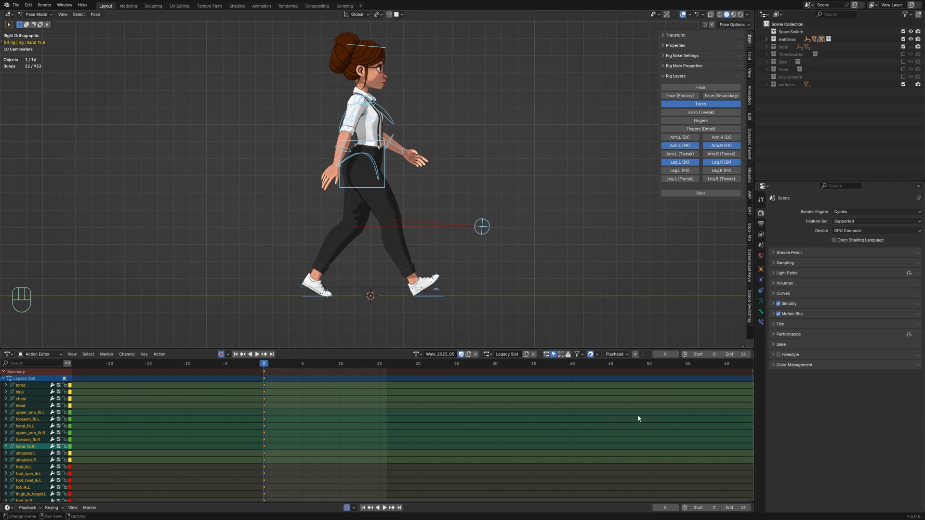
{"action": "key", "text": "shift+d"}
{"action": "key", "text": "Escape"}
{"action": "key", "text": "shift+d"}
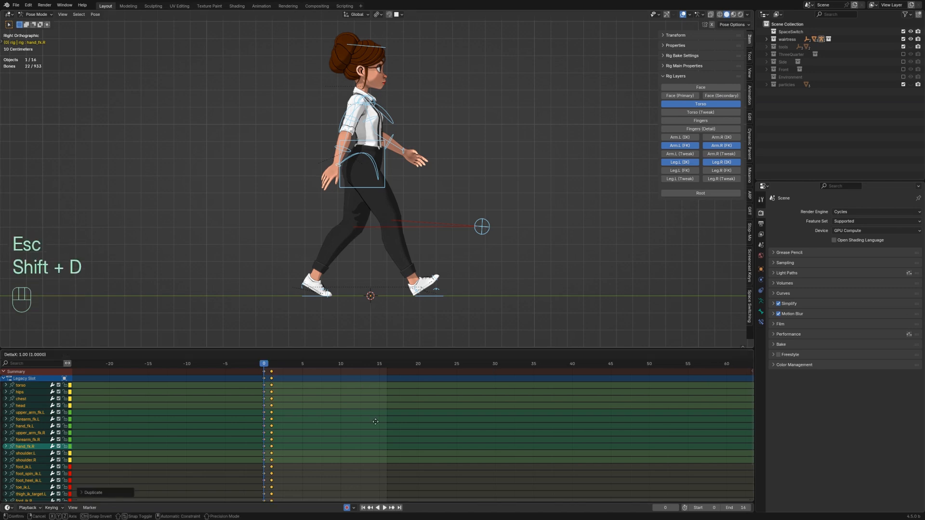
{"action": "left_click", "coordinate": [399, 420]}
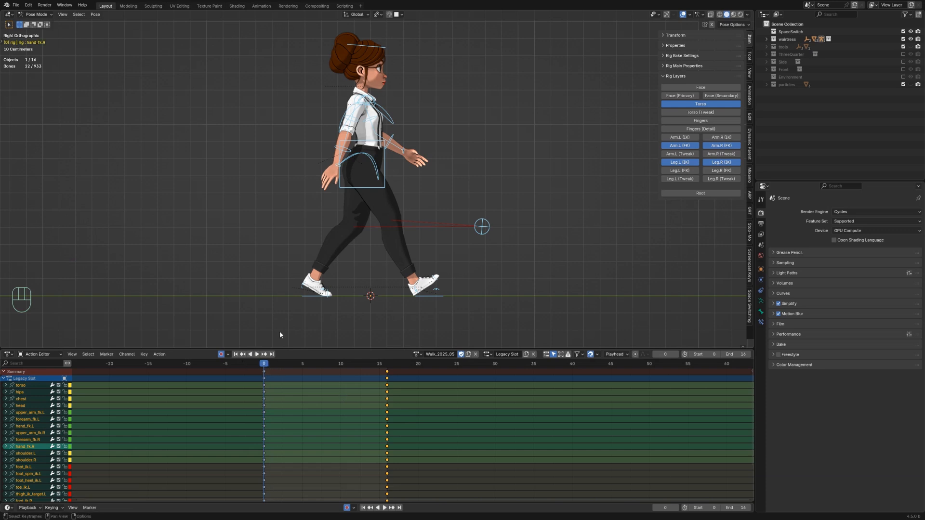
Step: Copy the current pose to the clipboard
{"action": "left_click", "coordinate": [94, 14]}
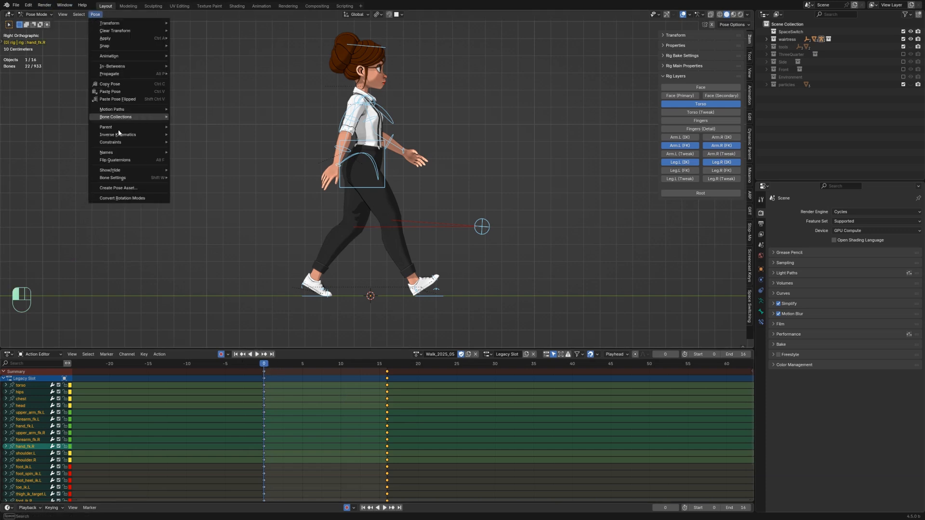
{"action": "left_click", "coordinate": [119, 85]}
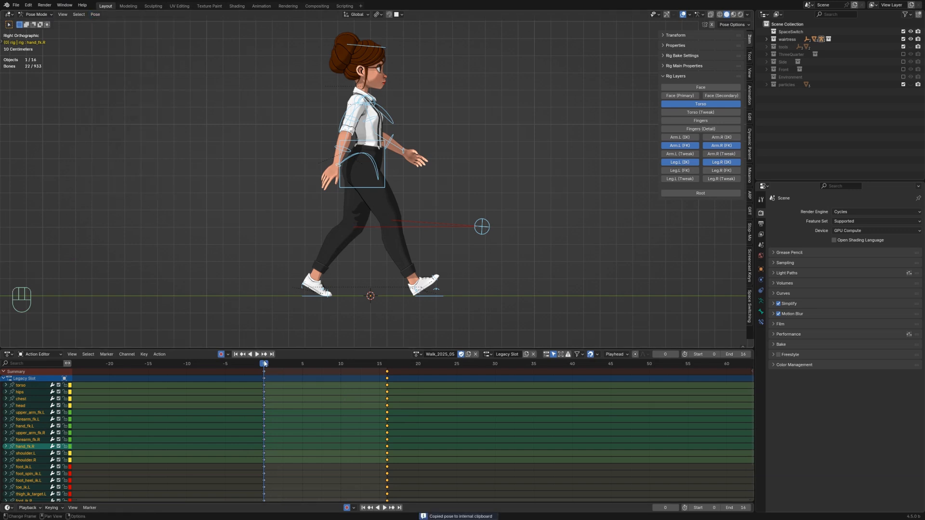
Step: Paste the copied pose flipped at frame 8 to create the opposite contact pose
{"action": "key", "text": "space"}
{"action": "key", "text": "space"}
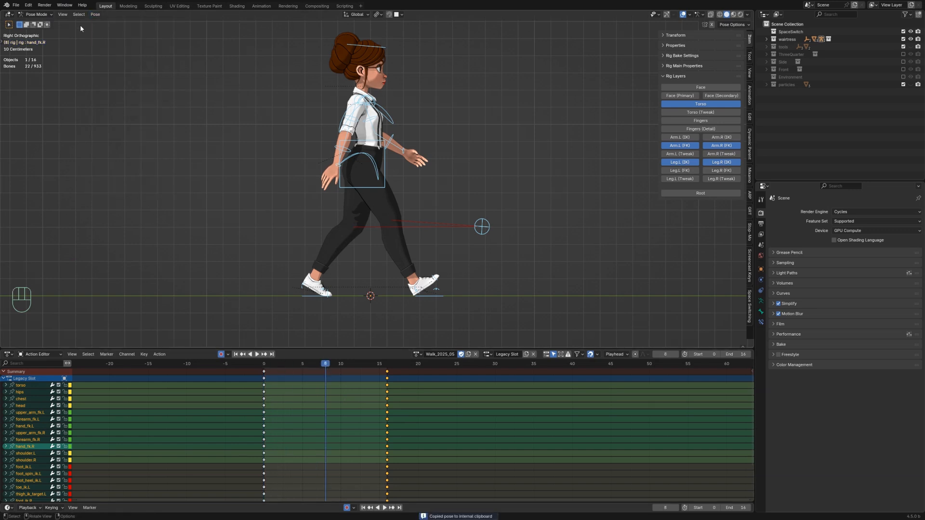
{"action": "left_click", "coordinate": [95, 14]}
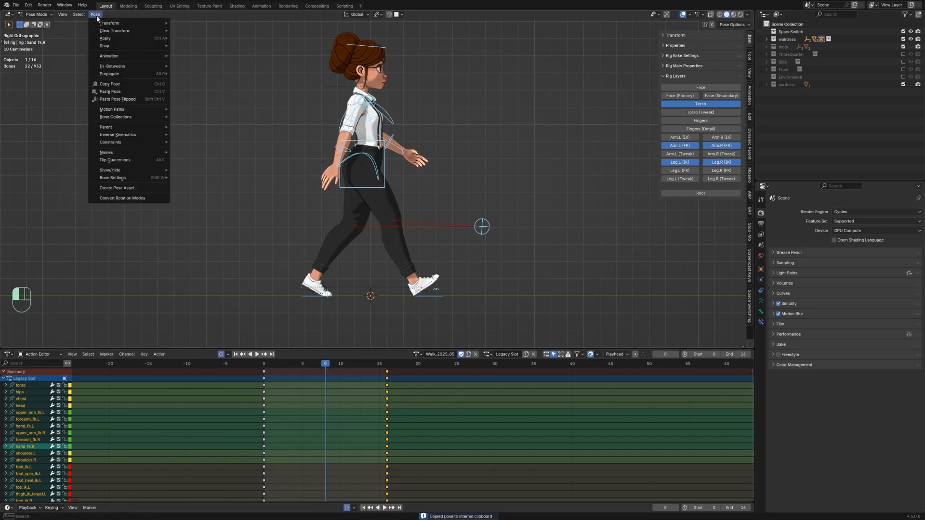
{"action": "left_click", "coordinate": [123, 99]}
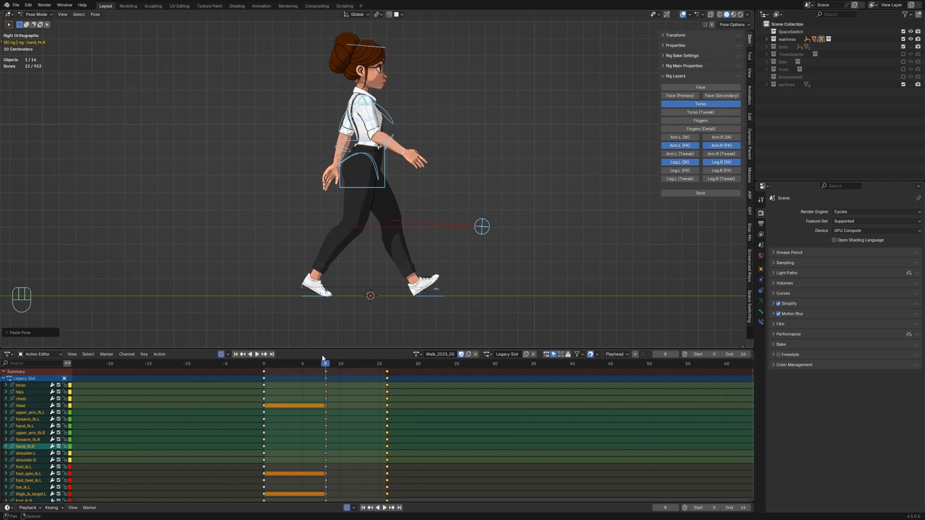
Step: Play back the animation and scrub the timeline to review the in-between at frame 4
{"action": "key", "text": "space"}
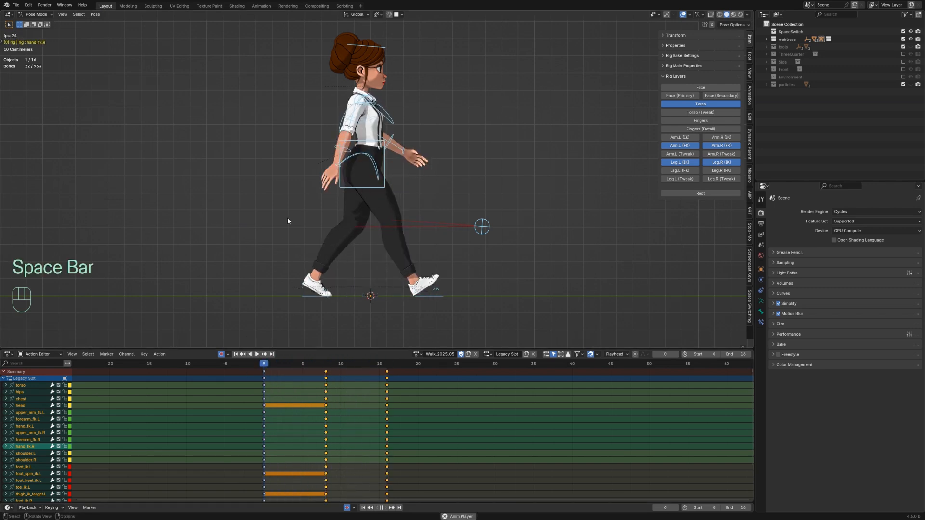
{"action": "key", "text": "space"}
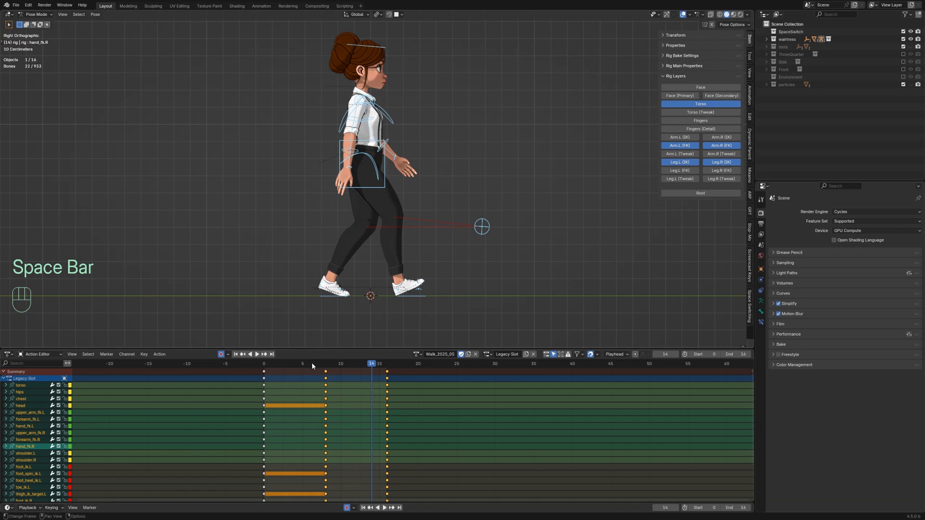
{"action": "left_click", "coordinate": [264, 364]}
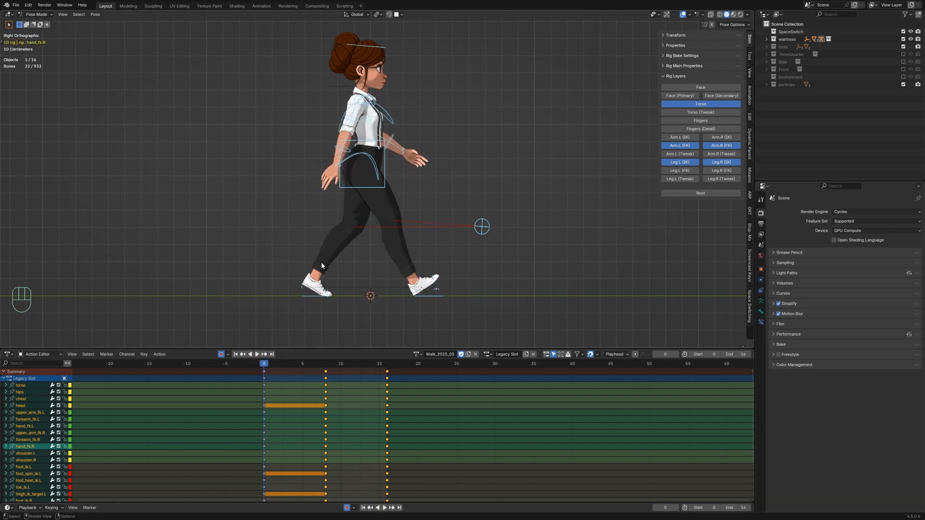
{"action": "left_click", "coordinate": [279, 258]}
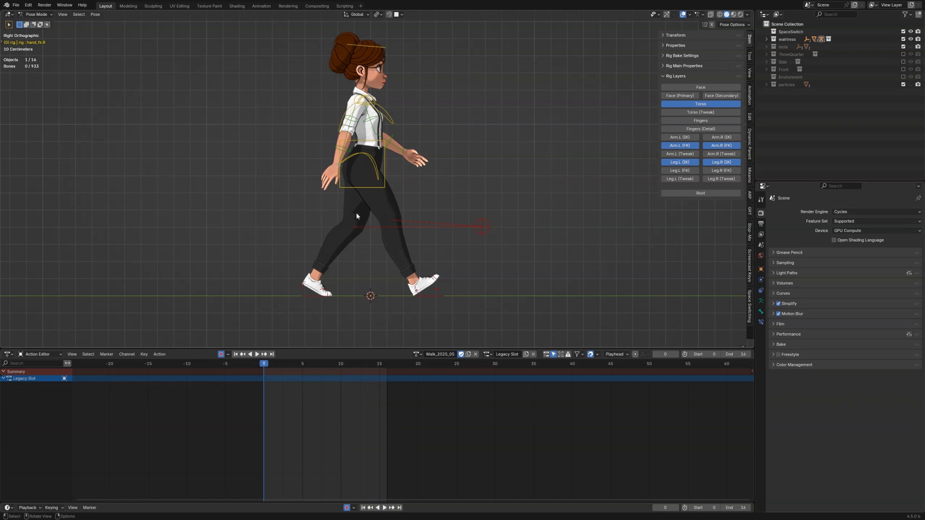
{"action": "key", "text": "a"}
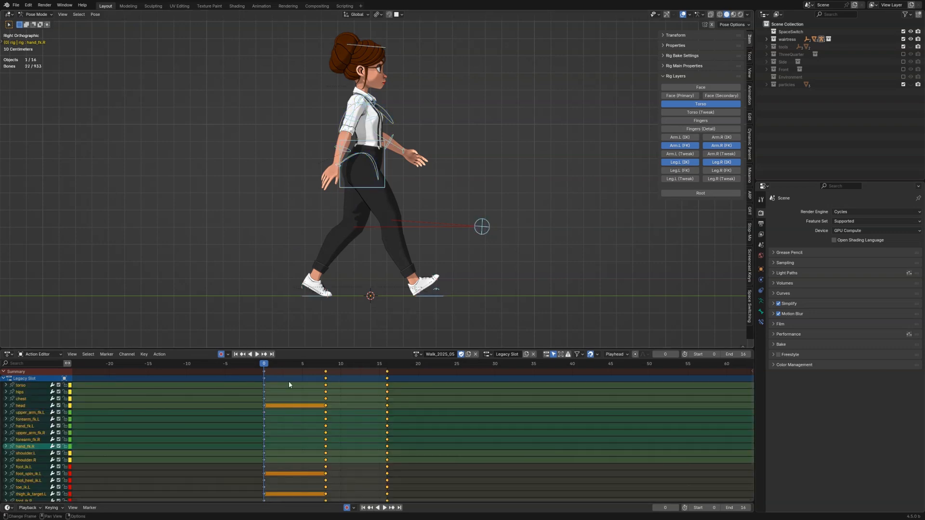
{"action": "key", "text": "space"}
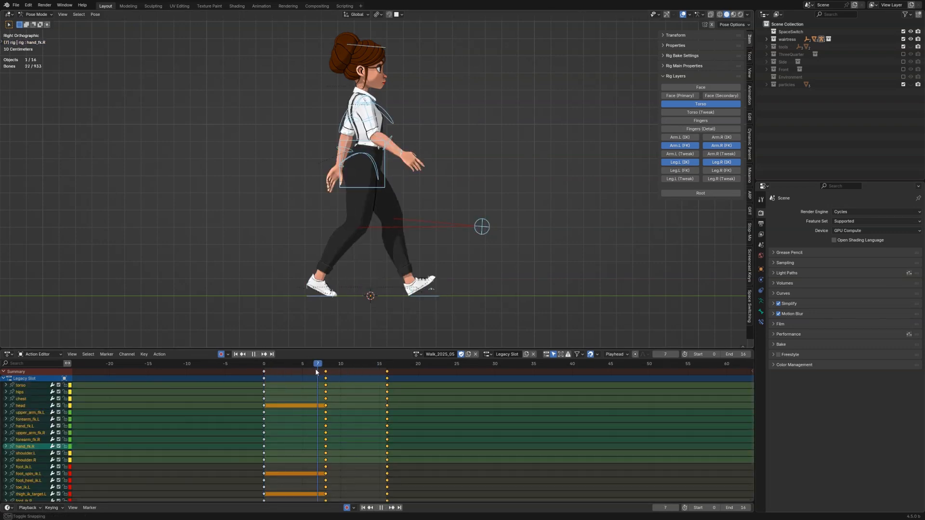
{"action": "left_click_drag", "start_coordinate": [316, 367], "coordinate": [292, 366]}
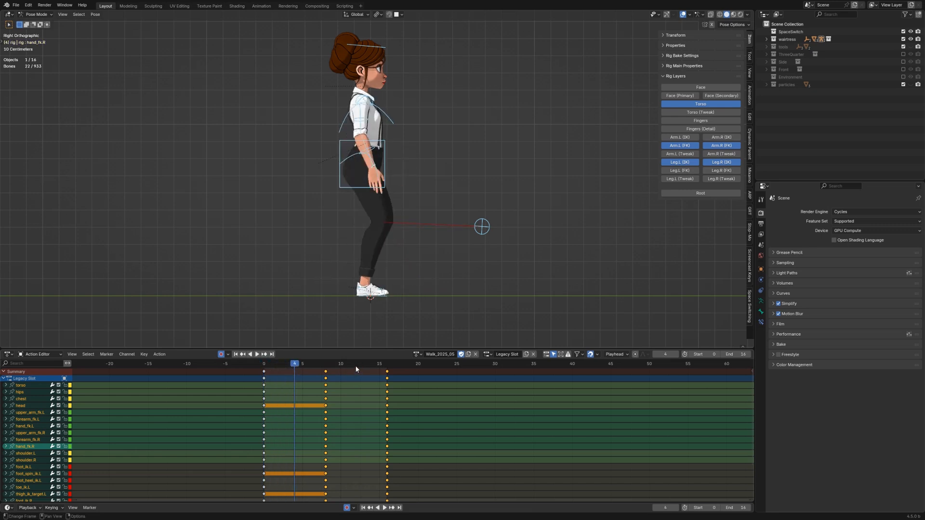
{"action": "left_click_drag", "start_coordinate": [356, 367], "coordinate": [294, 366]}
{"action": "scroll", "coordinate": [357, 272], "scroll_direction": "up", "scroll_amount": 3}
{"action": "scroll", "coordinate": [358, 274], "scroll_direction": "down", "scroll_amount": 4}
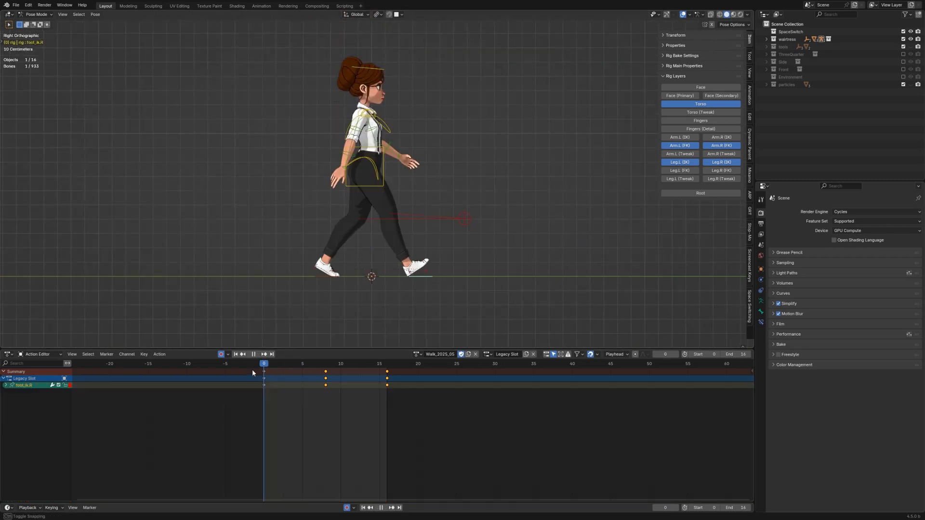
{"action": "left_click_drag", "start_coordinate": [253, 370], "coordinate": [295, 370]}
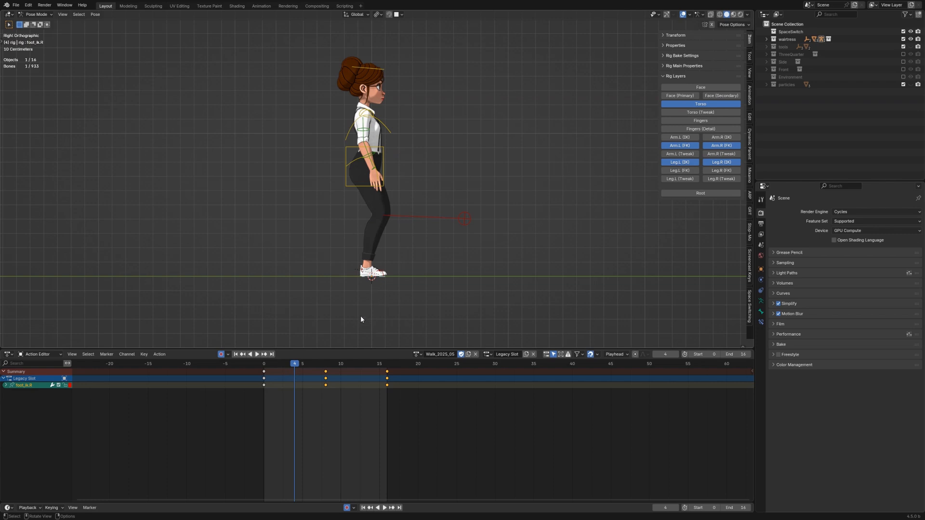
Step: At frame 4, move the left foot IK controller backward along the Y axis
{"action": "left_click", "coordinate": [372, 279]}
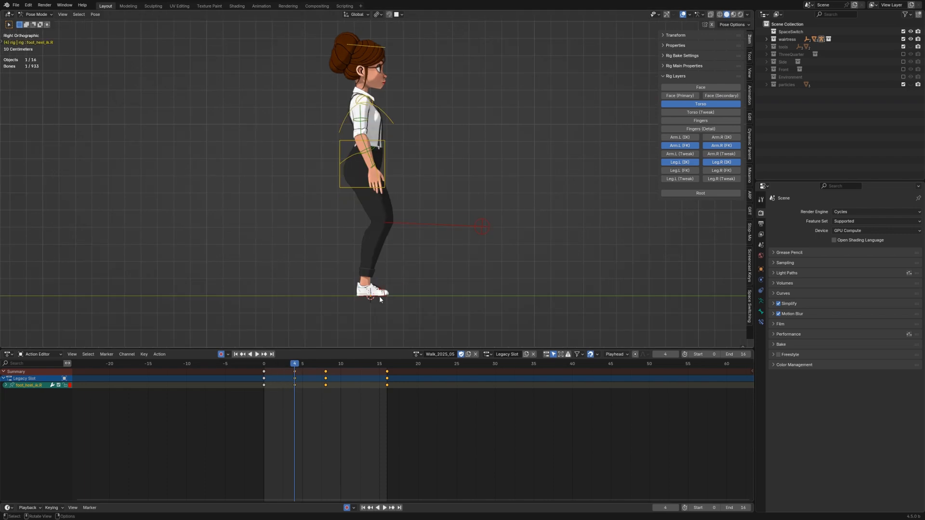
{"action": "middle_click_drag", "start_coordinate": [380, 300], "coordinate": [355, 300]}
{"action": "left_click", "coordinate": [346, 287]}
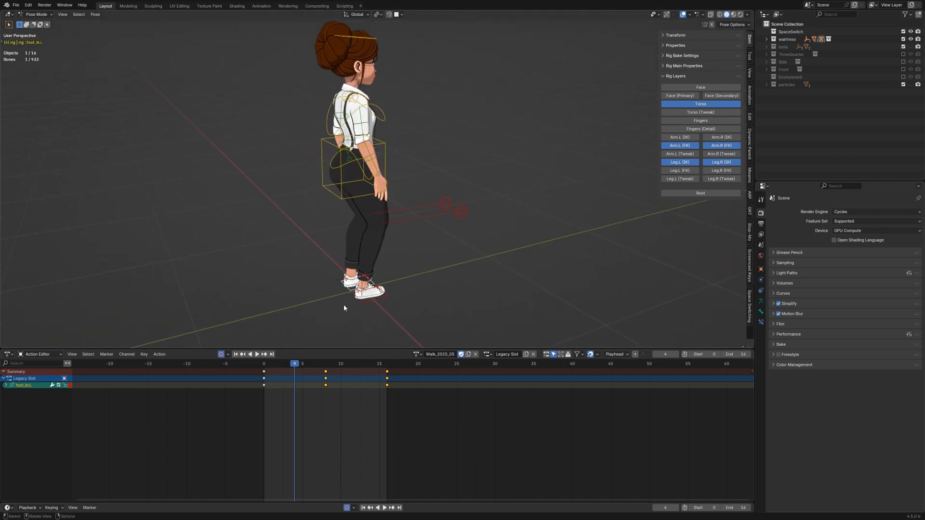
{"action": "key", "text": "g"}
{"action": "key", "text": "y"}
{"action": "left_click", "coordinate": [282, 330]}
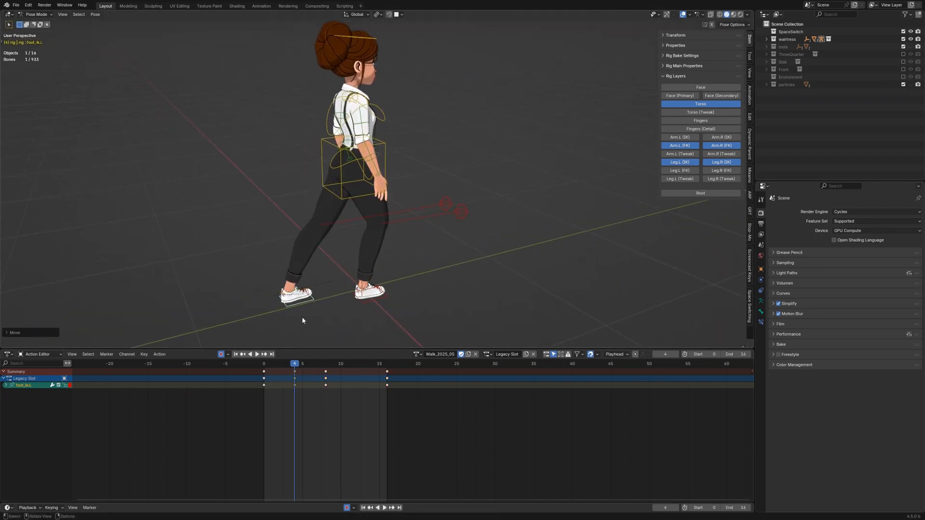
Step: In front view, rotate the hips controller to tilt the pelvis
{"action": "left_click", "coordinate": [370, 301]}
{"action": "key", "text": "KP_3"}
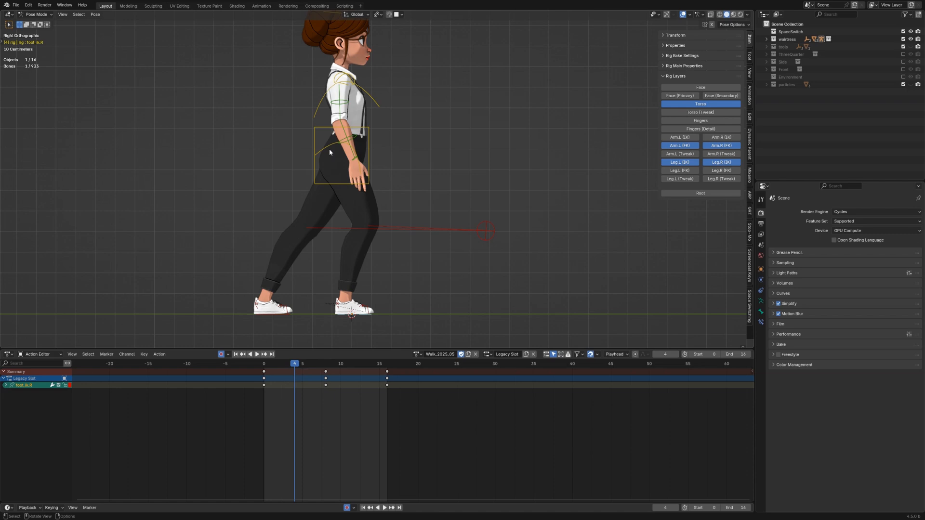
{"action": "key", "text": "KP_1"}
{"action": "left_click", "coordinate": [354, 176]}
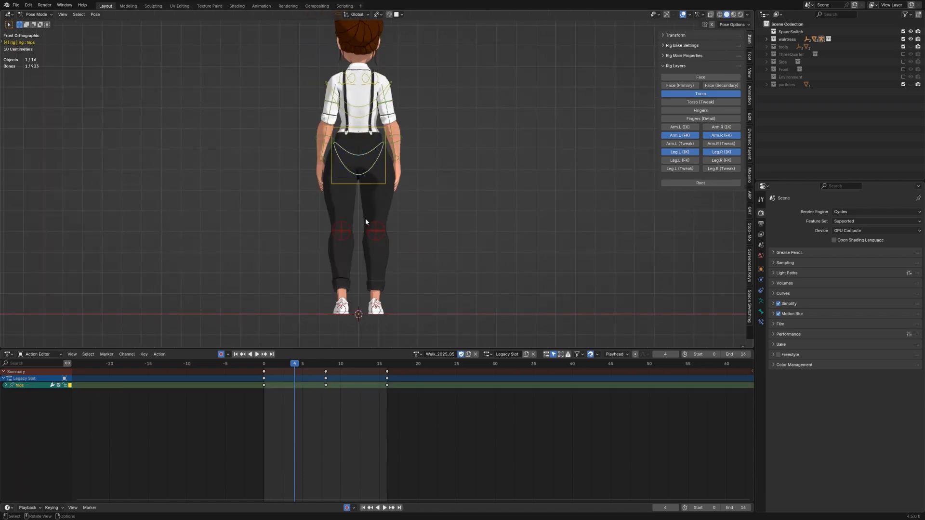
{"action": "key", "text": "r"}
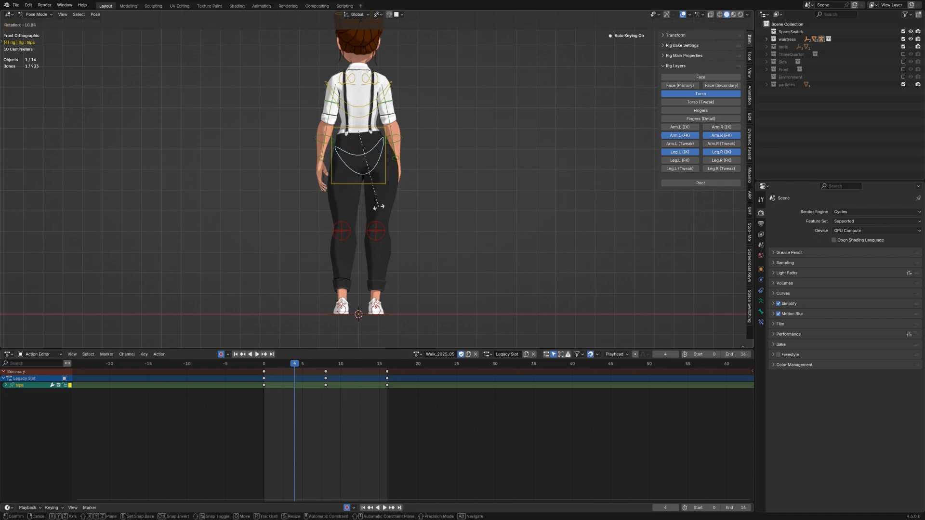
{"action": "left_click", "coordinate": [379, 207]}
Step: Rotate the chest controller to counter the hip tilt
{"action": "left_click", "coordinate": [359, 115]}
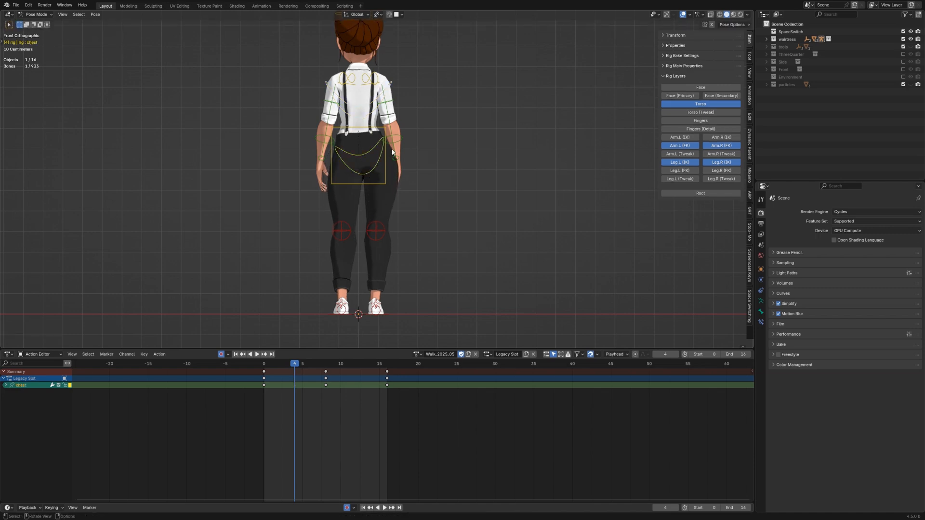
{"action": "key", "text": "r"}
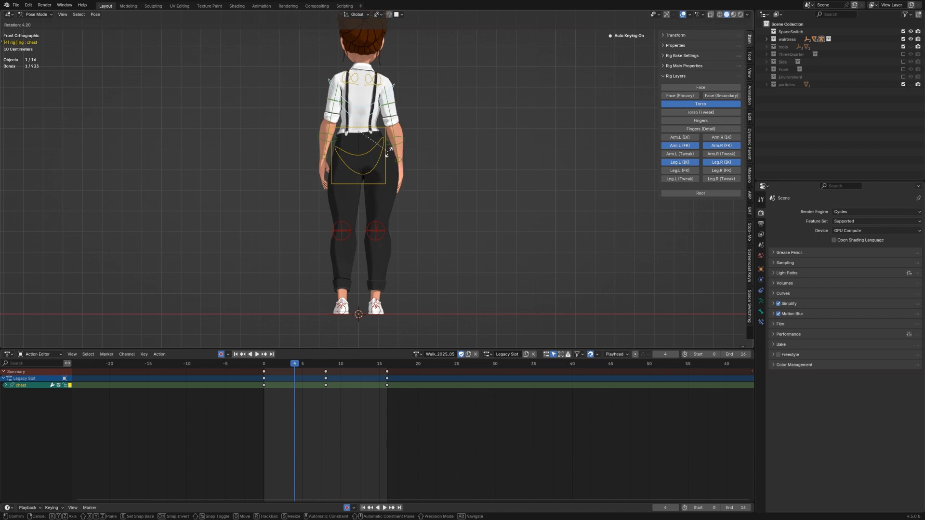
{"action": "left_click", "coordinate": [388, 152]}
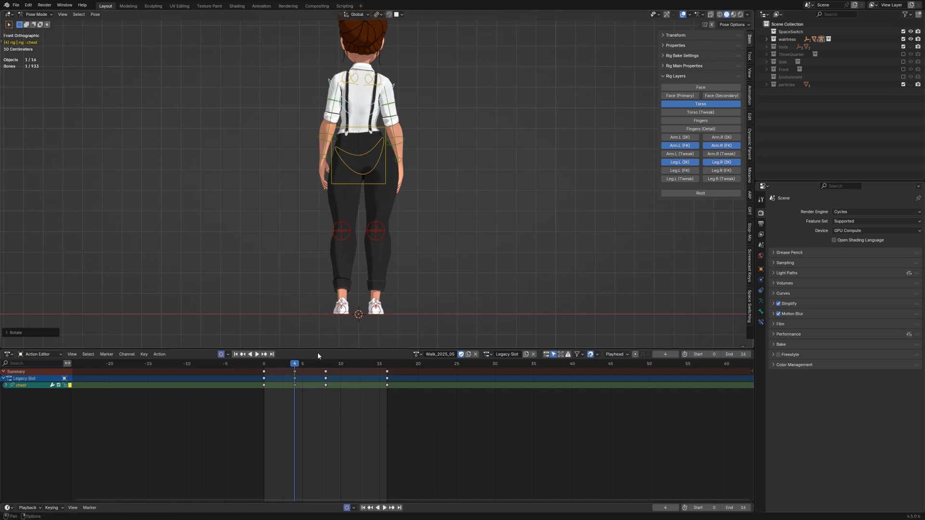
Step: Back at frame 4 in side view, rotate the left foot controller and move it along Y
{"action": "key", "text": "space"}
{"action": "left_click_drag", "start_coordinate": [267, 372], "coordinate": [294, 369]}
{"action": "key", "text": "KP_3"}
{"action": "left_click", "coordinate": [259, 303]}
{"action": "key", "text": "r"}
{"action": "left_click", "coordinate": [279, 322]}
{"action": "left_click", "coordinate": [291, 314]}
{"action": "key", "text": "g"}
{"action": "key", "text": "y"}
{"action": "left_click", "coordinate": [288, 316]}
Step: Lower the torso controller along the Z axis for the down pose
{"action": "left_click", "coordinate": [338, 185]}
{"action": "key", "text": "g"}
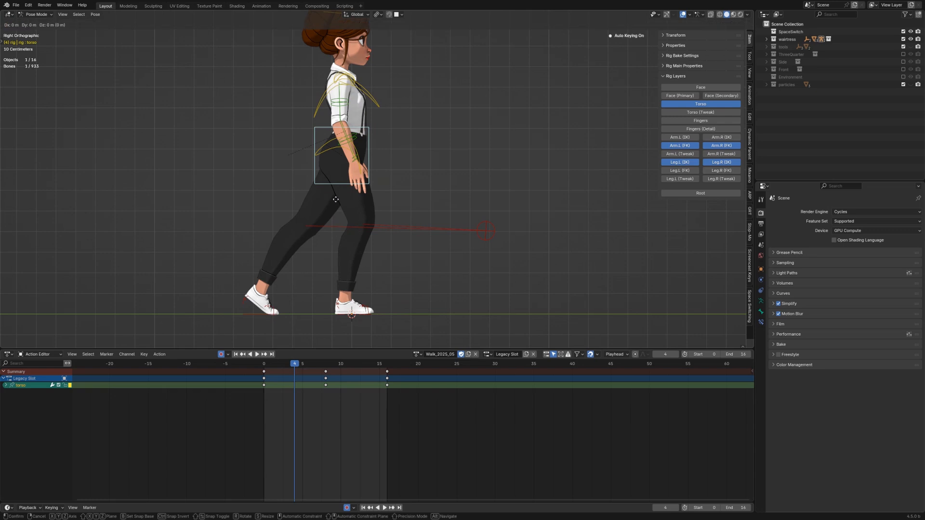
{"action": "key", "text": "z"}
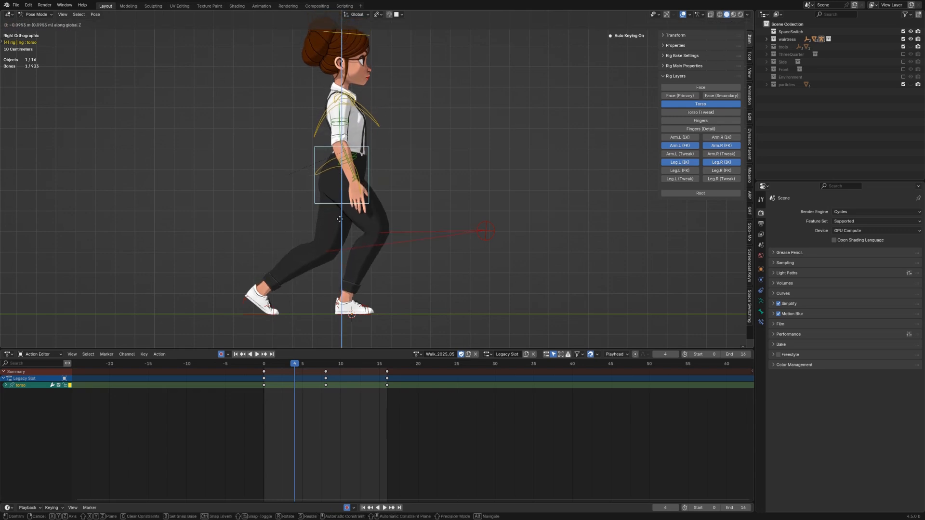
{"action": "left_click", "coordinate": [339, 219]}
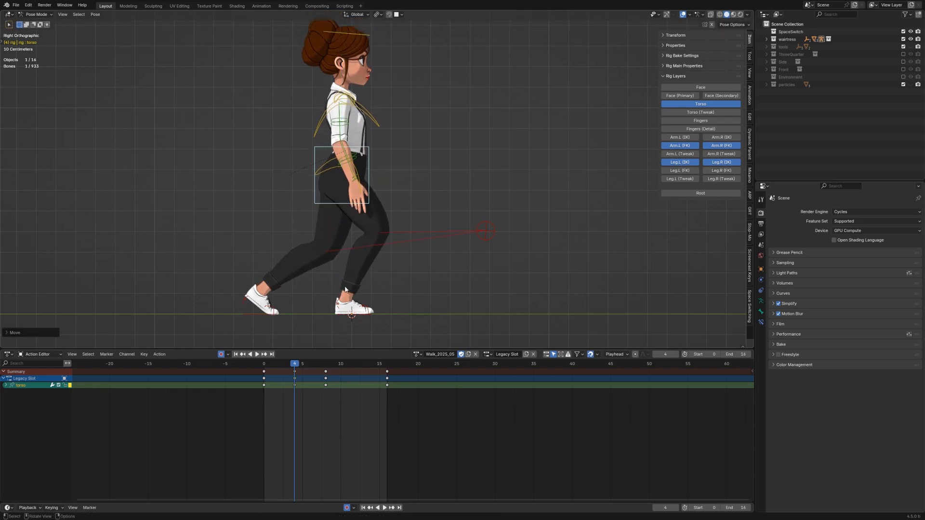
Step: Rotate the left heel controller about its local X axis
{"action": "left_click", "coordinate": [315, 317]}
{"action": "left_click", "coordinate": [244, 301]}
{"action": "key", "text": "r"}
{"action": "key", "text": "x"}
{"action": "key", "text": "x"}
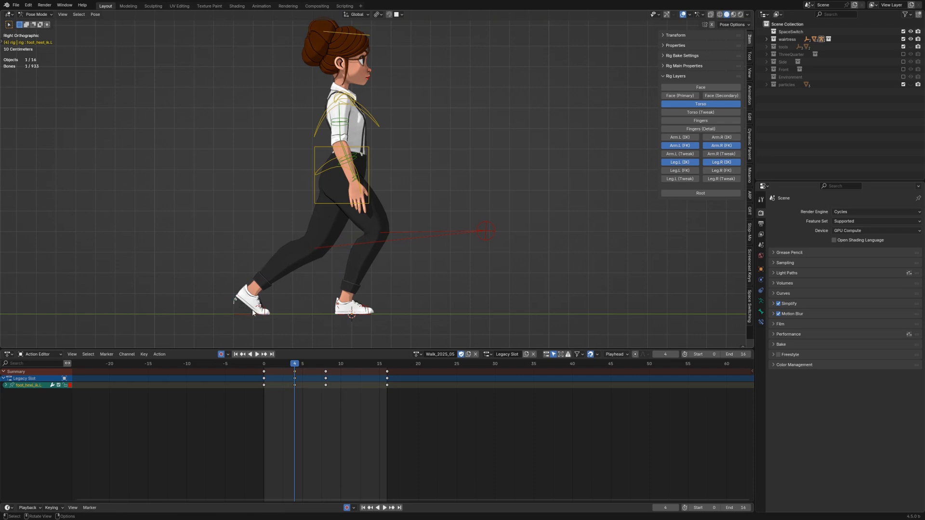
{"action": "left_click", "coordinate": [243, 305]}
Step: Rotate the hips controller about the Z axis
{"action": "left_click", "coordinate": [360, 187]}
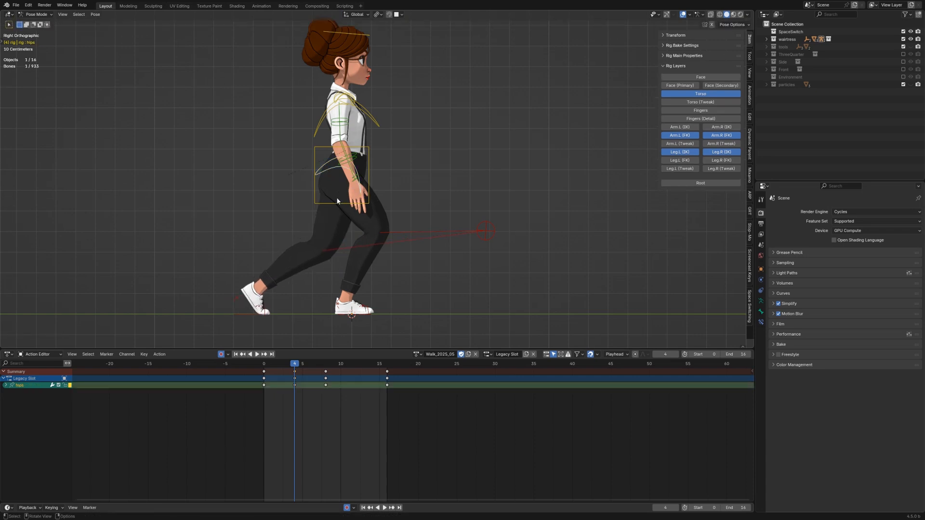
{"action": "key", "text": "r"}
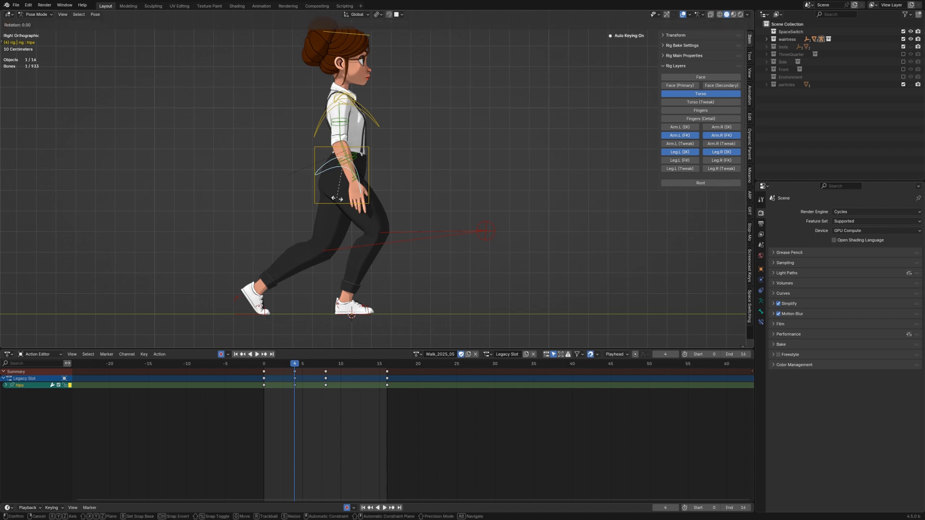
{"action": "key", "text": "z"}
{"action": "left_click", "coordinate": [341, 196]}
Step: Rotate the head controller to adjust the head angle
{"action": "mouse_move", "coordinate": [332, 158]}
{"action": "middle_mouse_down"}
{"action": "mouse_move", "coordinate": [305, 163]}
{"action": "mouse_move", "coordinate": [341, 156]}
{"action": "middle_mouse_up"}
{"action": "scroll", "coordinate": [305, 163], "scroll_direction": "up", "scroll_amount": 2}
{"action": "key", "text": "KP_3"}
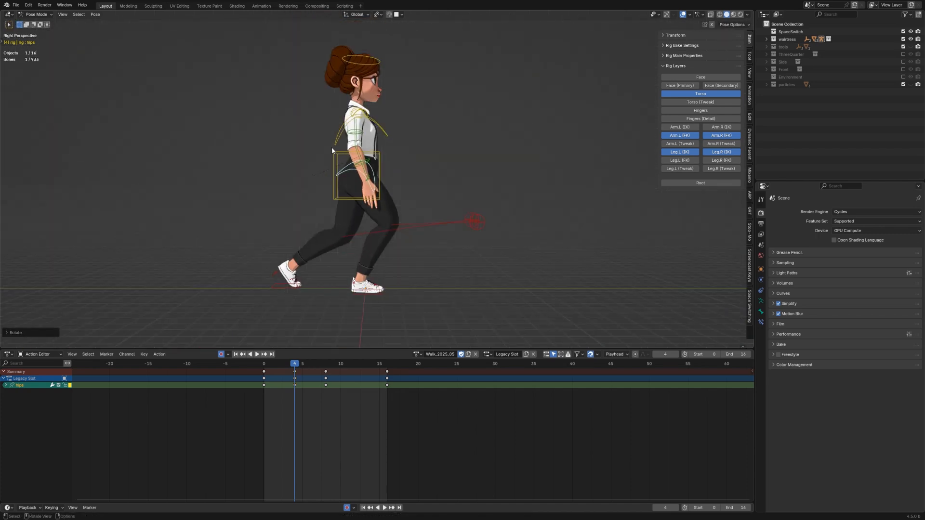
{"action": "left_click", "coordinate": [357, 57]}
{"action": "key", "text": "r"}
{"action": "left_click", "coordinate": [392, 119]}
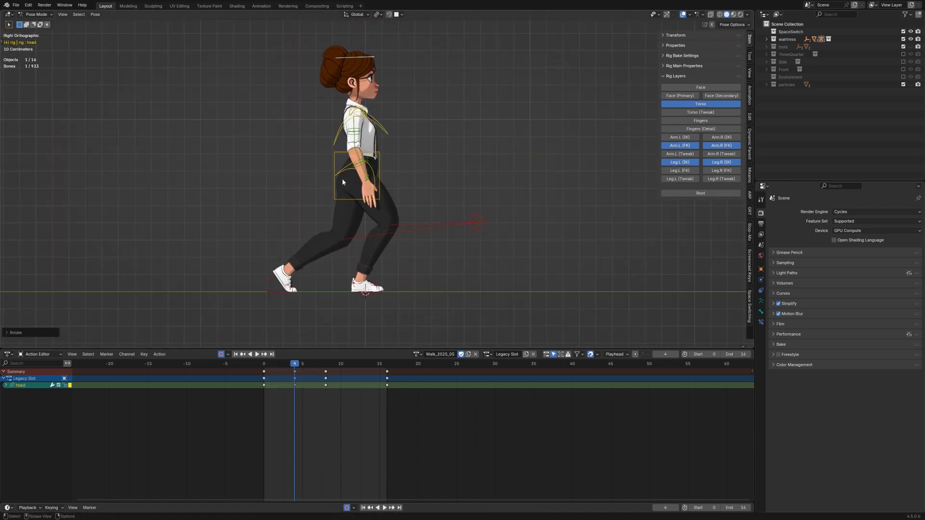
Step: In front view, adjust the torso controller's height along the Z axis
{"action": "left_click", "coordinate": [342, 179]}
{"action": "key", "text": "KP_1"}
{"action": "key", "text": "g"}
{"action": "key", "text": "z"}
{"action": "left_click", "coordinate": [375, 194]}
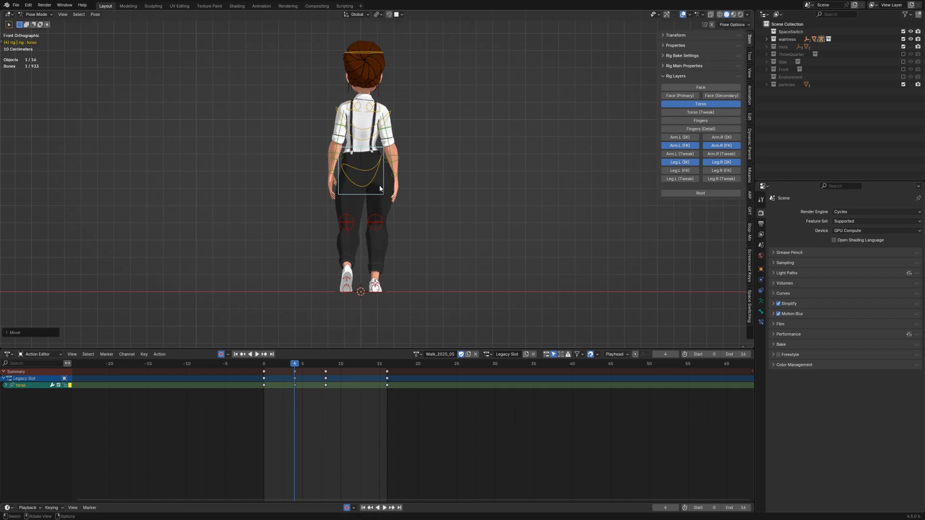
{"action": "key", "text": "KP_3"}
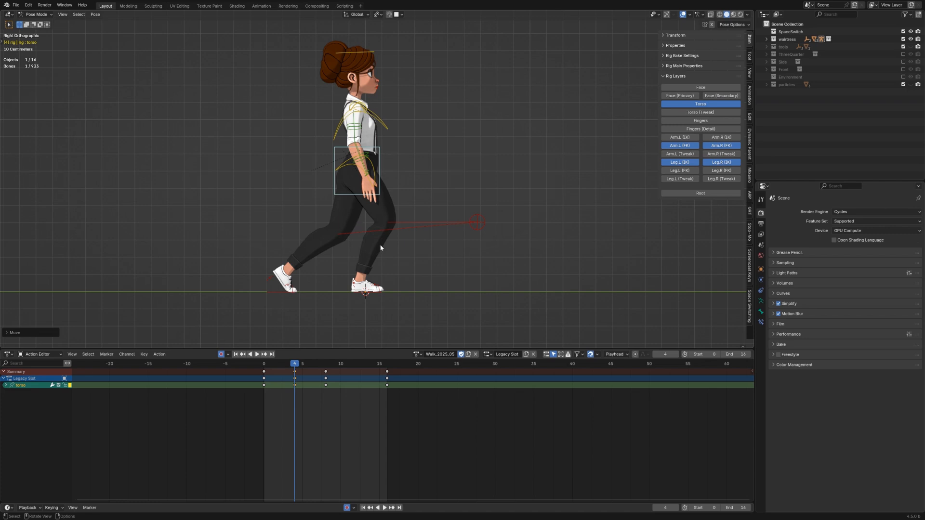
Step: Hide the Arm.L (FK) and Arm.R (FK) layers and the shoulder controllers
{"action": "left_click", "coordinate": [680, 146]}
{"action": "left_click", "coordinate": [705, 146]}
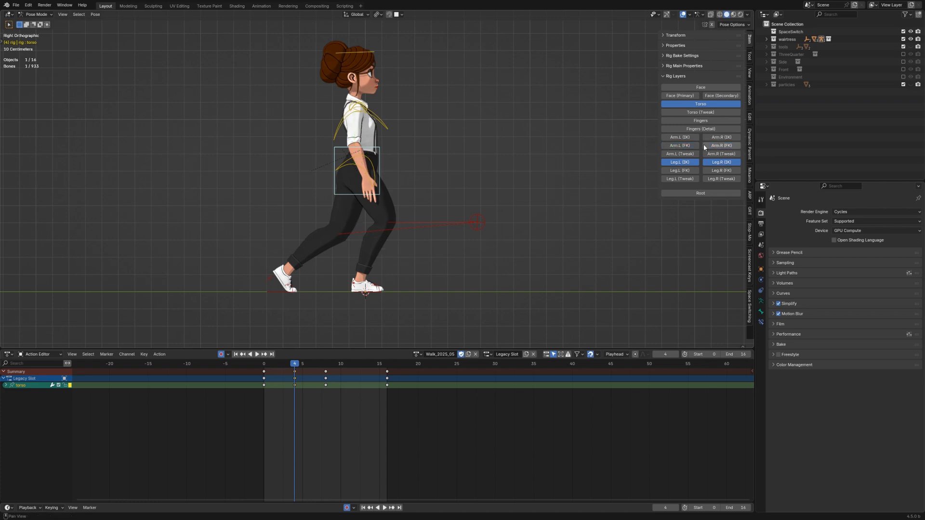
{"action": "scroll", "coordinate": [326, 84], "scroll_direction": "up", "scroll_amount": 2}
{"action": "middle_click_drag", "start_coordinate": [355, 134], "coordinate": [370, 165]}
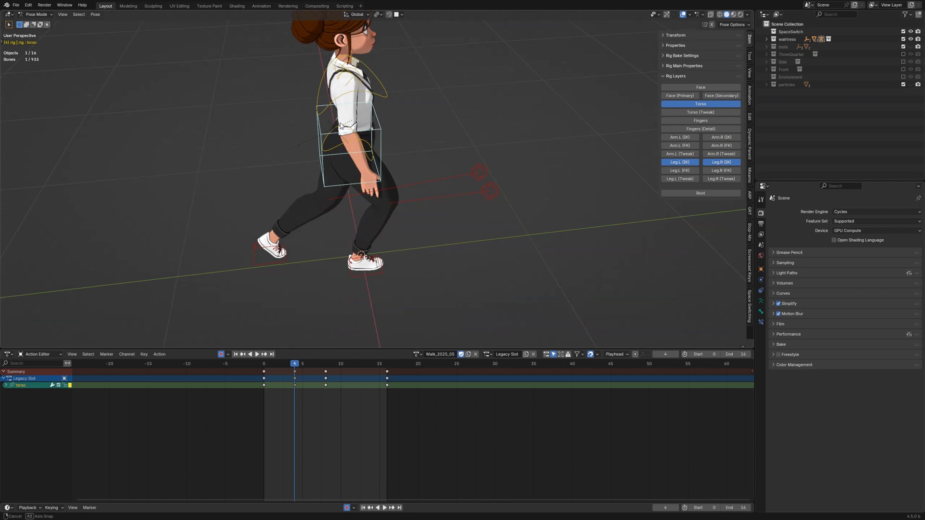
{"action": "left_click", "coordinate": [350, 77]}
{"action": "left_click", "coordinate": [341, 67], "text": "shift"}
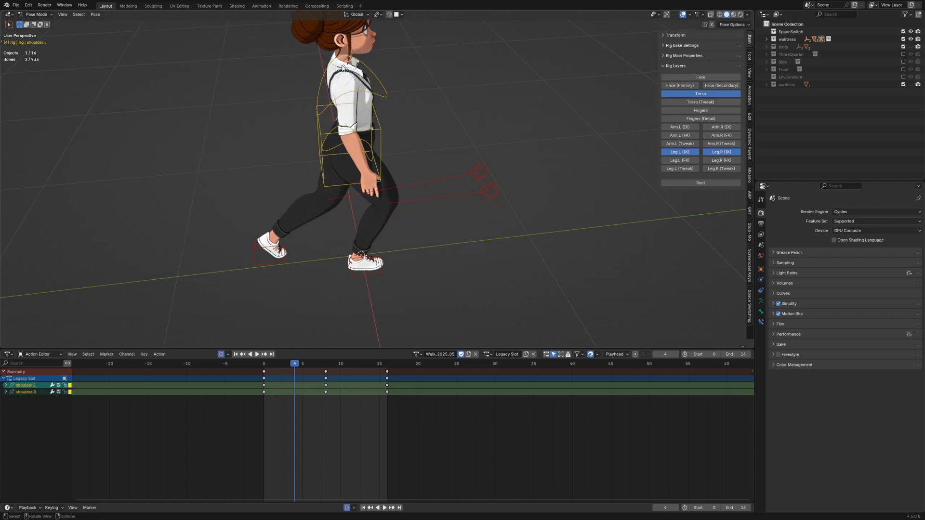
{"action": "key", "text": "h"}
{"action": "middle_click_drag", "start_coordinate": [343, 69], "coordinate": [371, 91]}
{"action": "scroll", "coordinate": [363, 94], "scroll_direction": "down", "scroll_amount": 2}
{"action": "key", "text": "KP_3"}
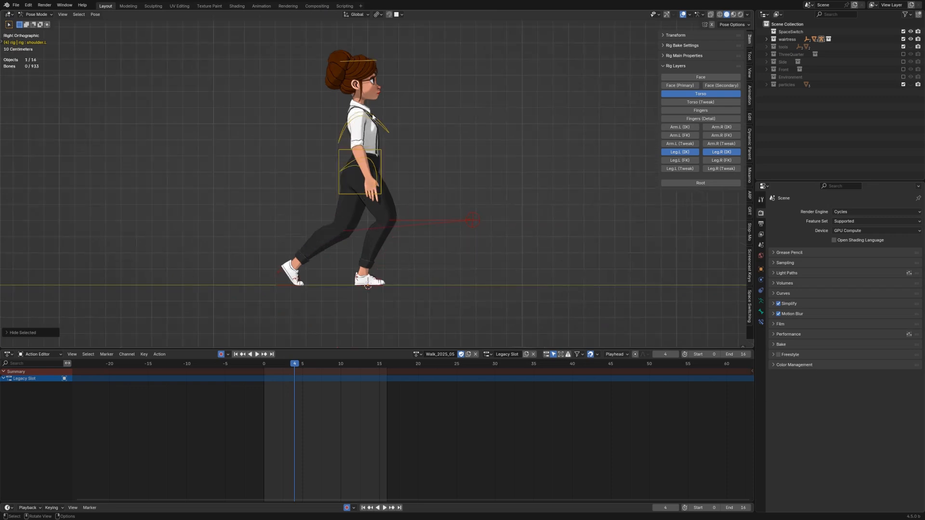
Step: Select all visible controllers and key their location and rotation at frame 4
{"action": "left_click", "coordinate": [285, 285]}
{"action": "middle_click_drag", "start_coordinate": [387, 252], "coordinate": [402, 227], "text": "shift"}
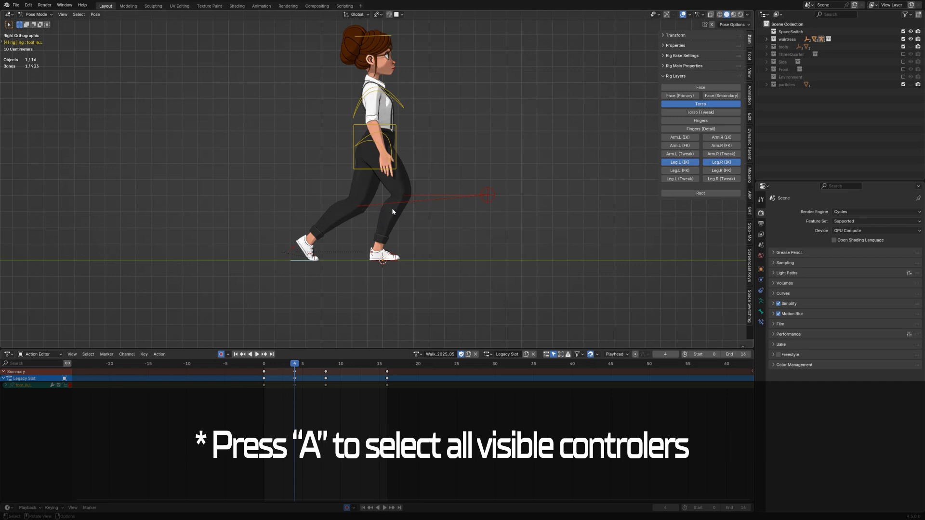
{"action": "key", "text": "a"}
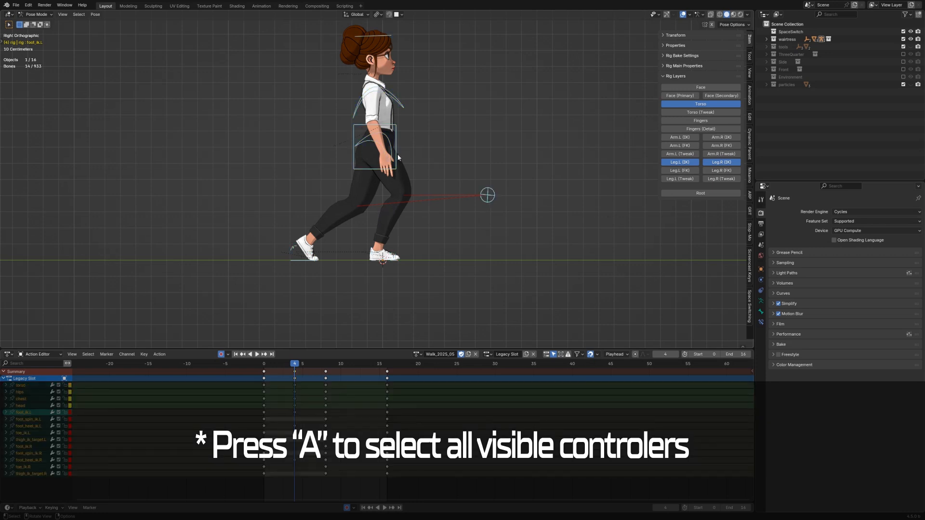
{"action": "key", "text": "k"}
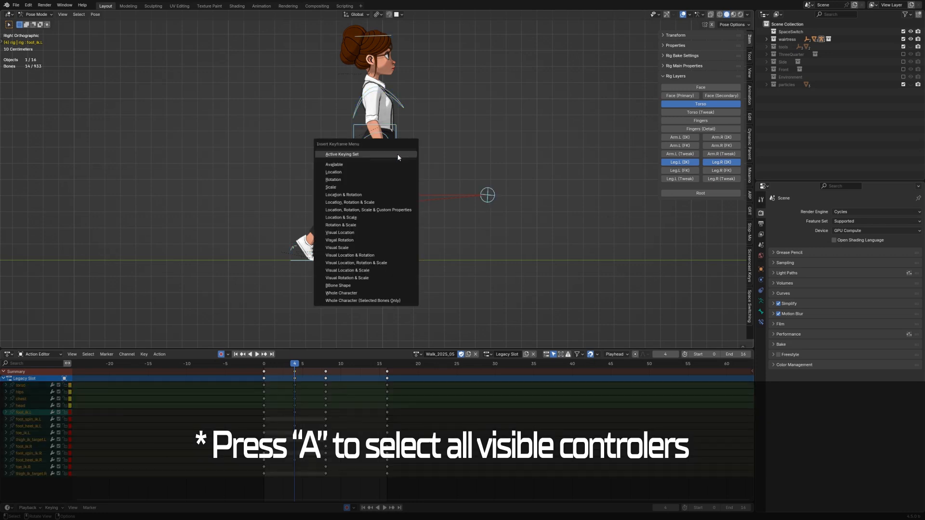
{"action": "left_click", "coordinate": [380, 195]}
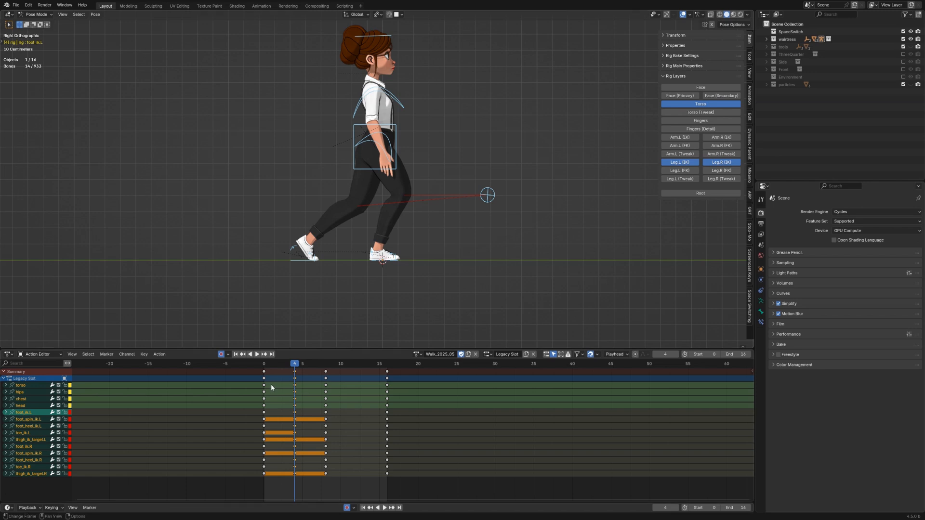
Step: Copy the frame 4 pose and paste it flipped at frame 12
{"action": "left_click_drag", "start_coordinate": [295, 368], "coordinate": [336, 377]}
{"action": "key", "text": "Escape"}
{"action": "left_click", "coordinate": [94, 14]}
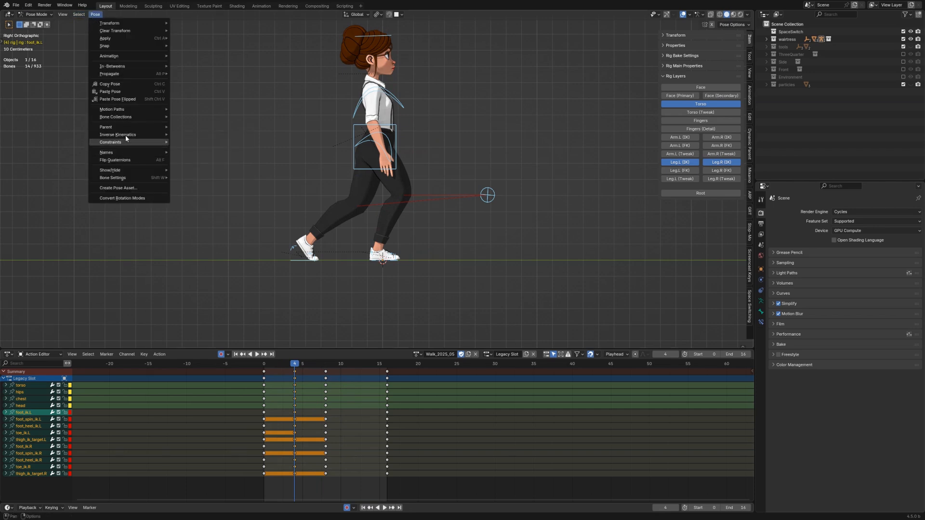
{"action": "left_click", "coordinate": [118, 85]}
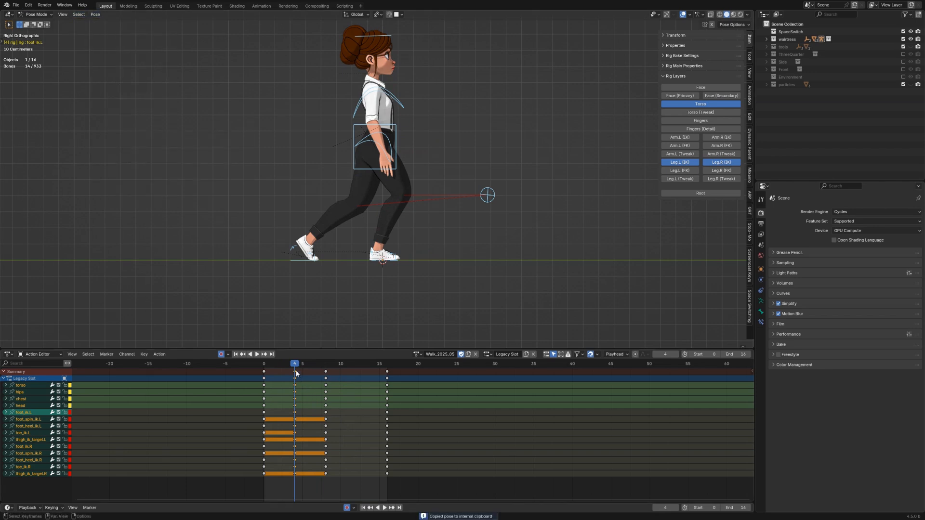
{"action": "left_click_drag", "start_coordinate": [296, 370], "coordinate": [357, 368]}
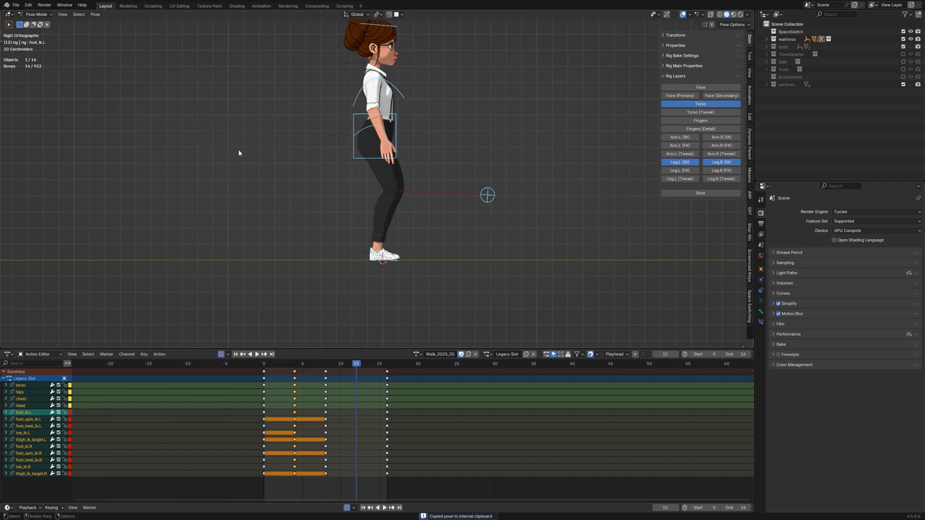
{"action": "left_click", "coordinate": [93, 15]}
{"action": "mouse_move", "coordinate": [124, 117]}
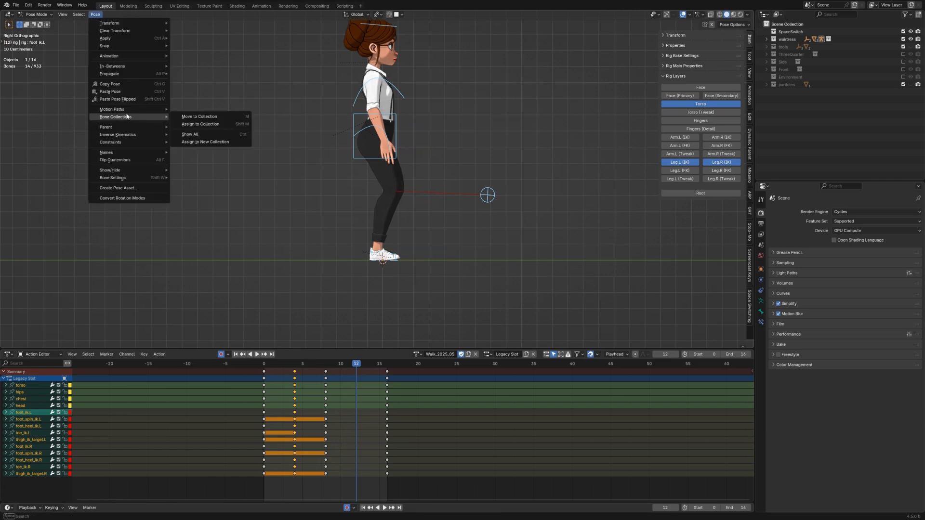
{"action": "left_click", "coordinate": [118, 99]}
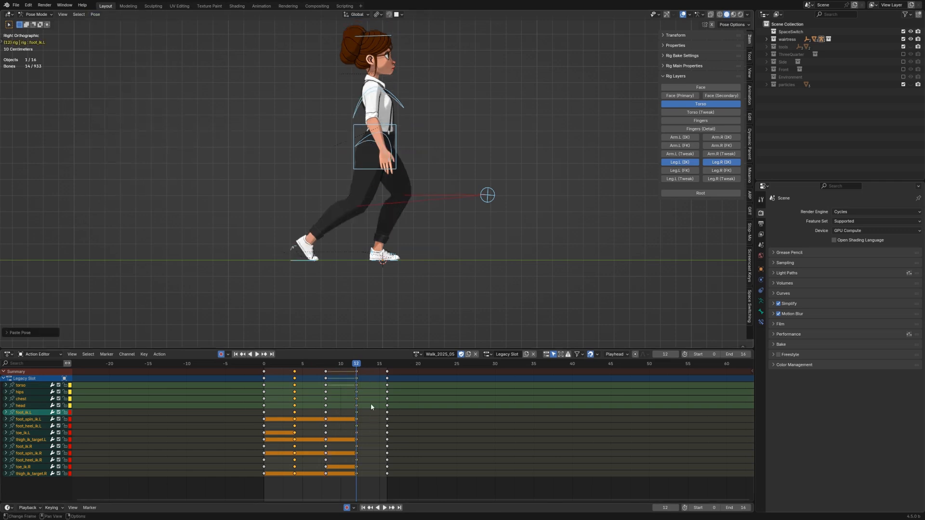
Step: Set the interpolation of all keyframes to Bezier
{"action": "key", "text": "a"}
{"action": "key", "text": "t"}
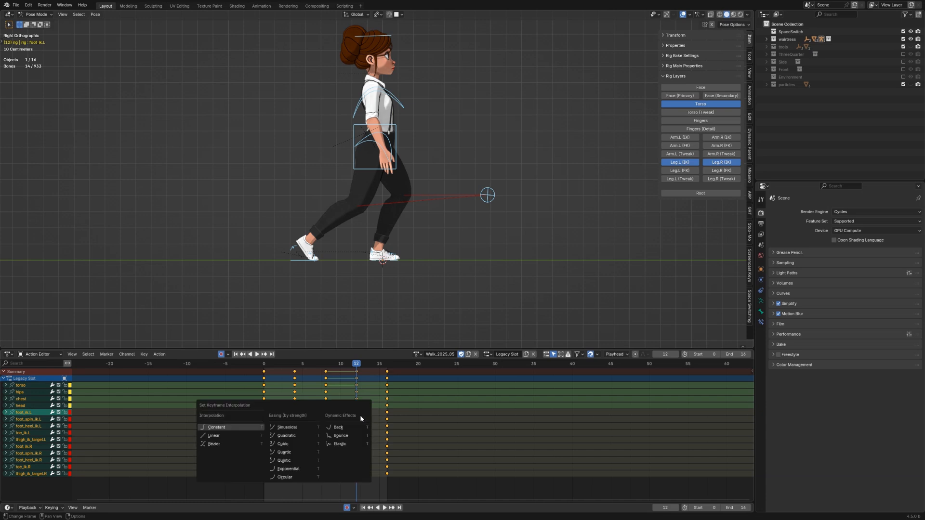
{"action": "left_click", "coordinate": [227, 443]}
Step: Play back the walk from frame 0 and scrub to frame 14
{"action": "key", "text": "shift+Left"}
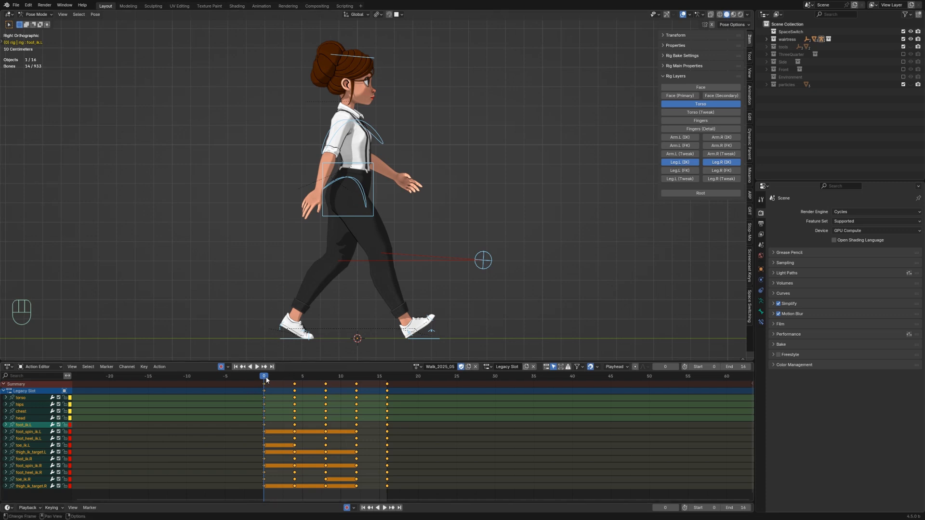
{"action": "mouse_move", "coordinate": [266, 380]}
{"action": "left_mouse_down"}
{"action": "mouse_move", "coordinate": [356, 385]}
{"action": "mouse_move", "coordinate": [267, 384]}
{"action": "left_mouse_up"}
{"action": "key", "text": "space"}
{"action": "key", "text": "space"}
{"action": "left_click_drag", "start_coordinate": [265, 377], "coordinate": [371, 383]}
Step: At frame 14, clear the foot controllers' rotation and duplicate the left foot's keyframe
{"action": "left_click", "coordinate": [409, 334]}
{"action": "key", "text": "alt+r"}
{"action": "left_click", "coordinate": [292, 336]}
{"action": "left_click", "coordinate": [265, 398]}
{"action": "key", "text": "shift+d"}
{"action": "key", "text": "alt+r"}
{"action": "left_click", "coordinate": [308, 336]}
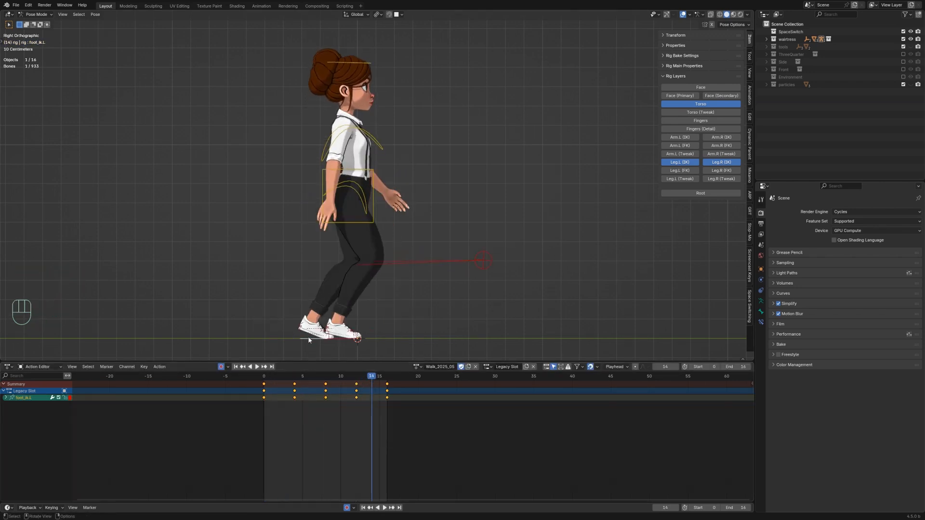
{"action": "key", "text": "g"}
{"action": "key", "text": "z"}
{"action": "key", "text": "Escape"}
Step: At frame 14, raise the right heel controller and rotate the foot controls about their local X axis
{"action": "left_click_drag", "start_coordinate": [306, 378], "coordinate": [369, 382]}
{"action": "left_click", "coordinate": [418, 335]}
{"action": "key", "text": "g"}
{"action": "left_click", "coordinate": [360, 328]}
{"action": "left_click", "coordinate": [360, 328]}
{"action": "key", "text": "r"}
{"action": "key", "text": "x"}
{"action": "key", "text": "x"}
{"action": "left_click", "coordinate": [358, 330]}
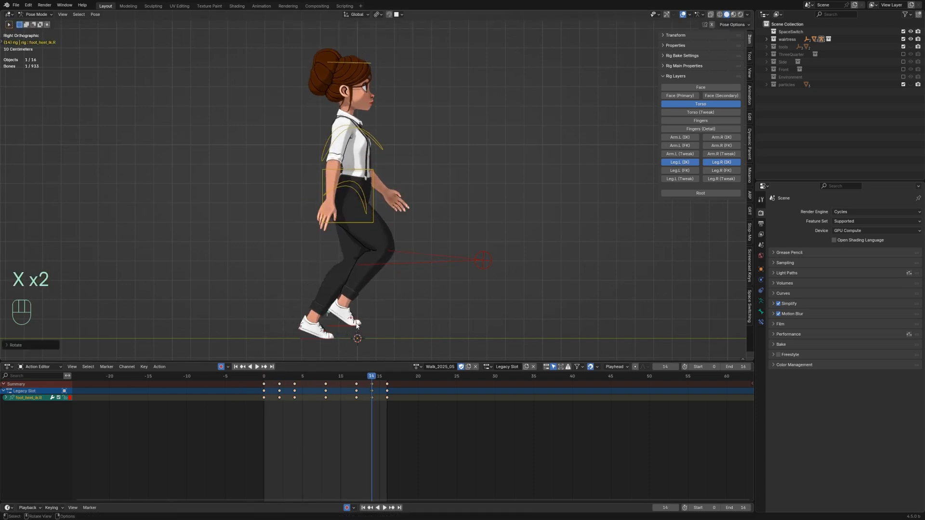
{"action": "left_click", "coordinate": [358, 331]}
{"action": "key", "text": "r"}
{"action": "key", "text": "x"}
{"action": "key", "text": "x"}
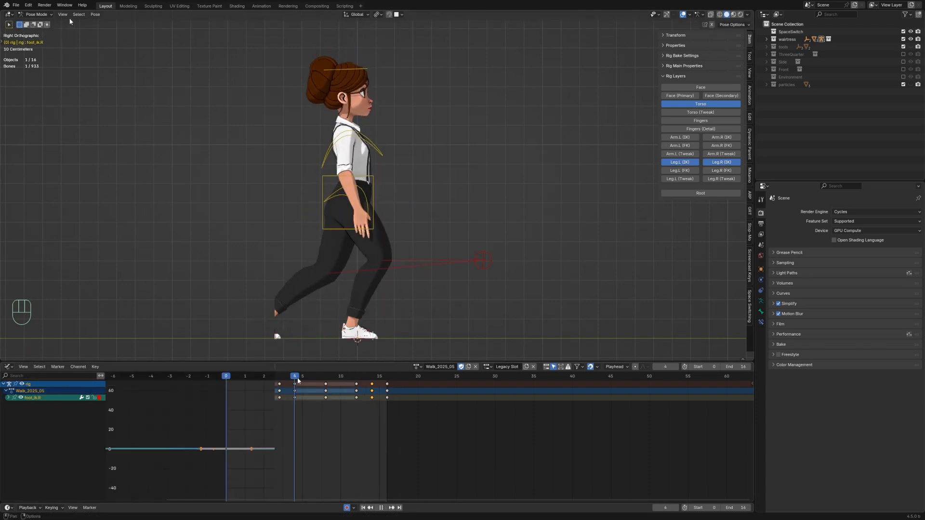
Step: Set a clipping region around the character's legs and switch to right view
{"action": "left_click", "coordinate": [63, 14]}
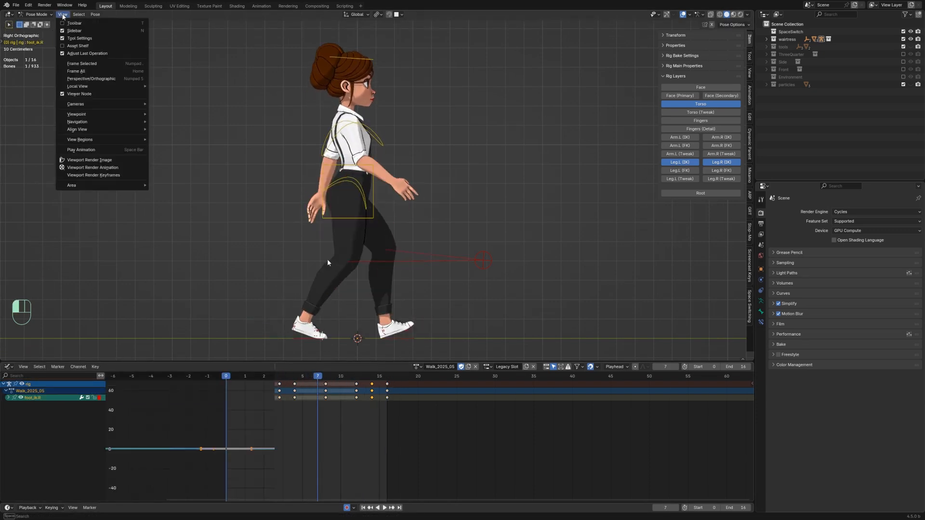
{"action": "mouse_move", "coordinate": [97, 140]}
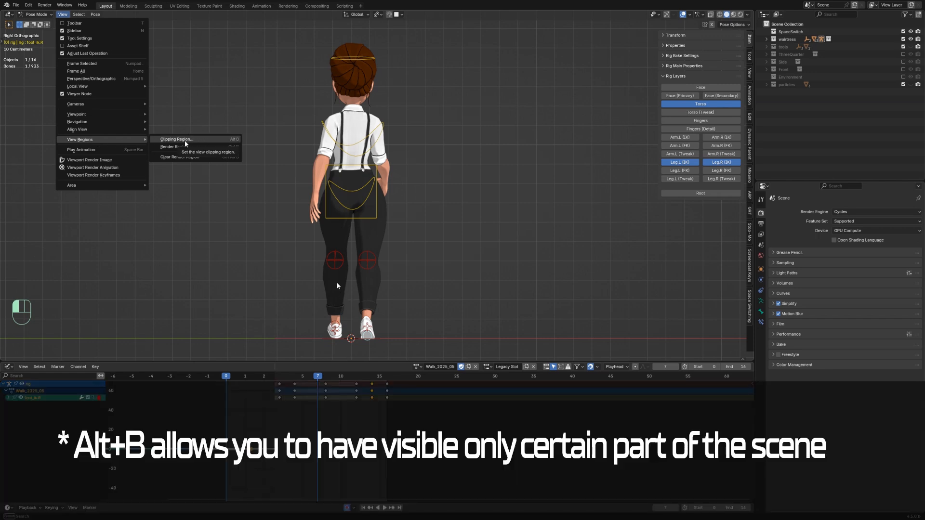
{"action": "key", "text": "alt+b"}
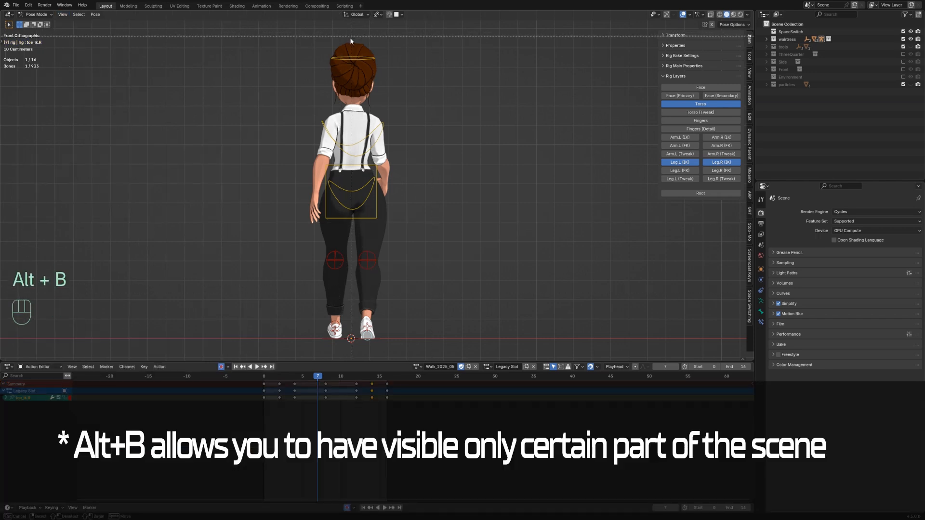
{"action": "left_click_drag", "start_coordinate": [351, 32], "coordinate": [483, 359]}
{"action": "key", "text": "KP_3"}
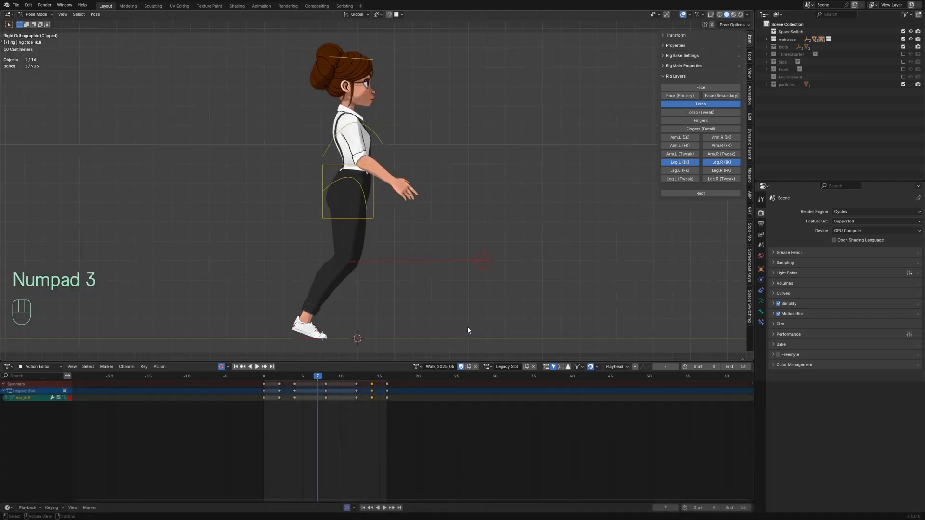
Step: Play the animation back and return to frame 0
{"action": "key", "text": "space"}
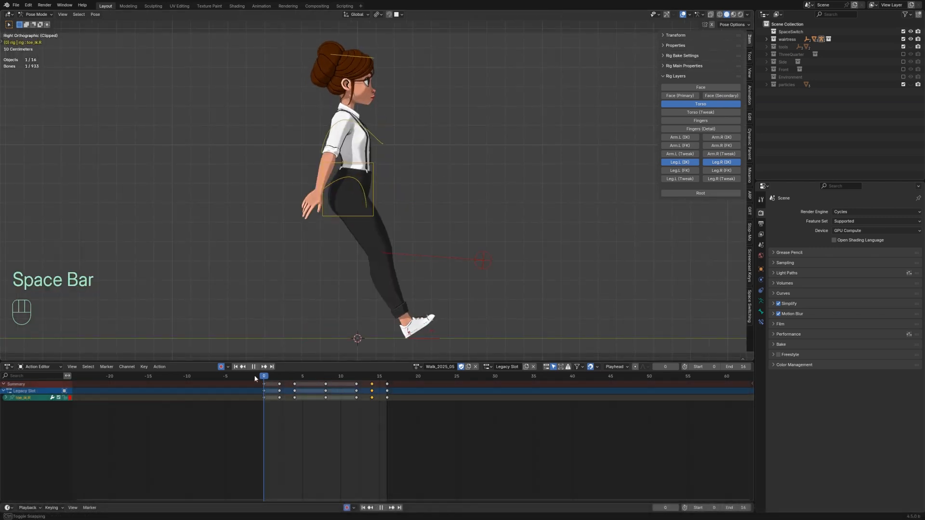
{"action": "key", "text": "space"}
{"action": "key", "text": "space"}
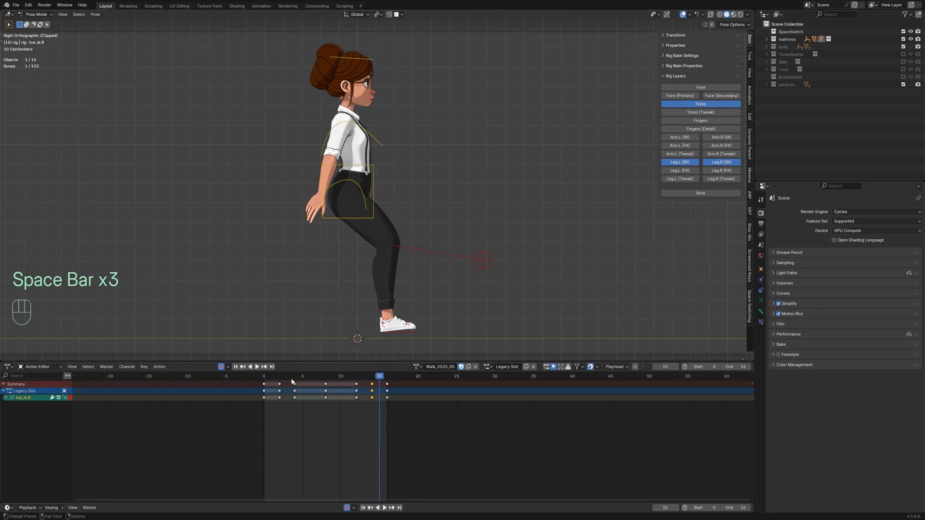
{"action": "left_click_drag", "start_coordinate": [291, 381], "coordinate": [262, 378]}
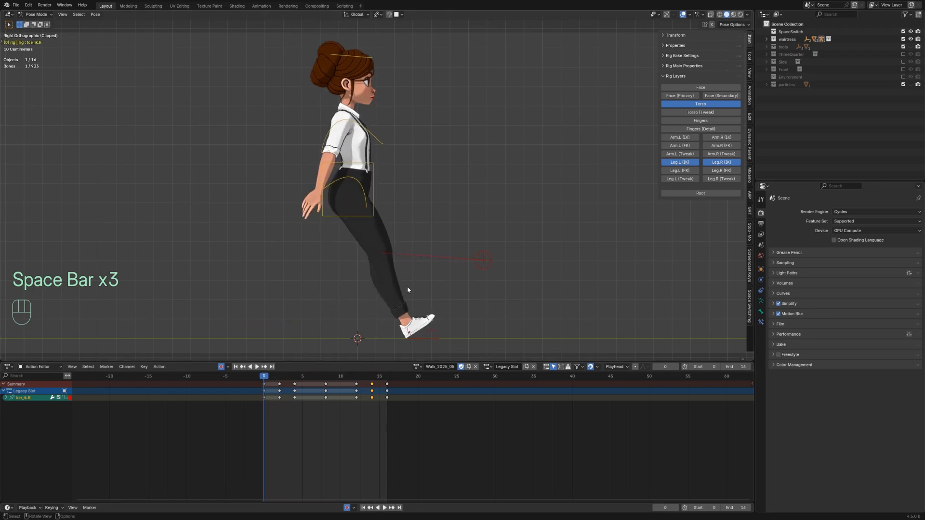
Step: Switch the lower editor to the Graph Editor and display the curves of all controllers
{"action": "left_click", "coordinate": [424, 341]}
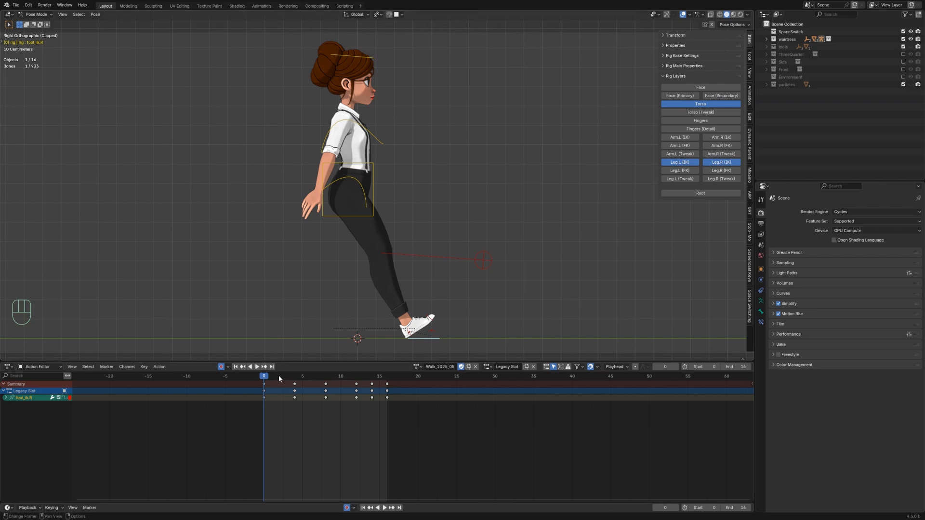
{"action": "left_click", "coordinate": [9, 368]}
{"action": "left_click", "coordinate": [102, 404]}
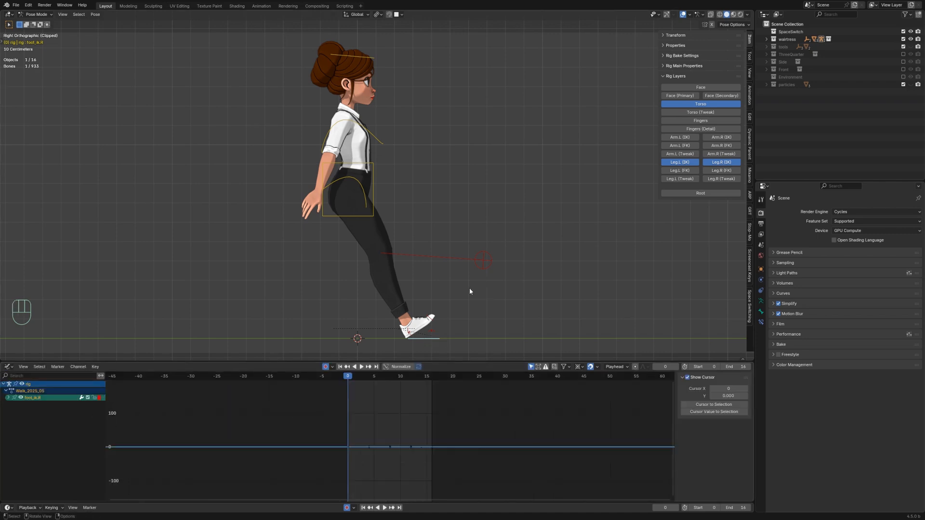
{"action": "key", "text": "q"}
{"action": "key", "text": "q"}
{"action": "key", "text": "a"}
{"action": "key", "text": "q"}
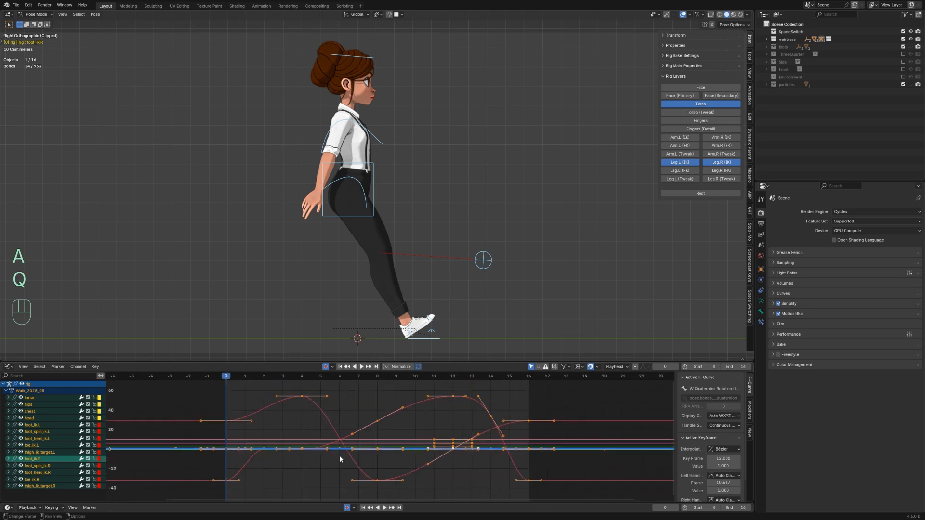
Step: Clear the clipping region, then make all controllers' F-curves cyclic
{"action": "key", "text": "KP_1"}
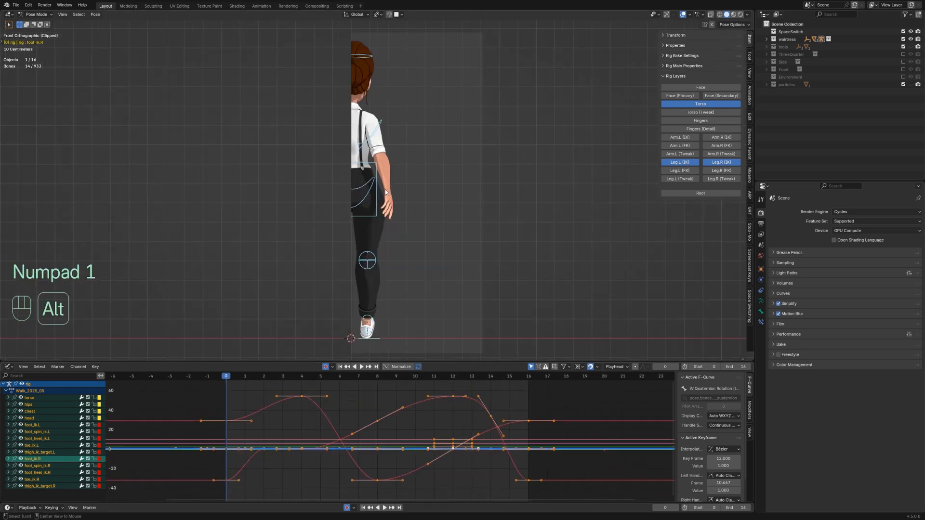
{"action": "key", "text": "alt+b"}
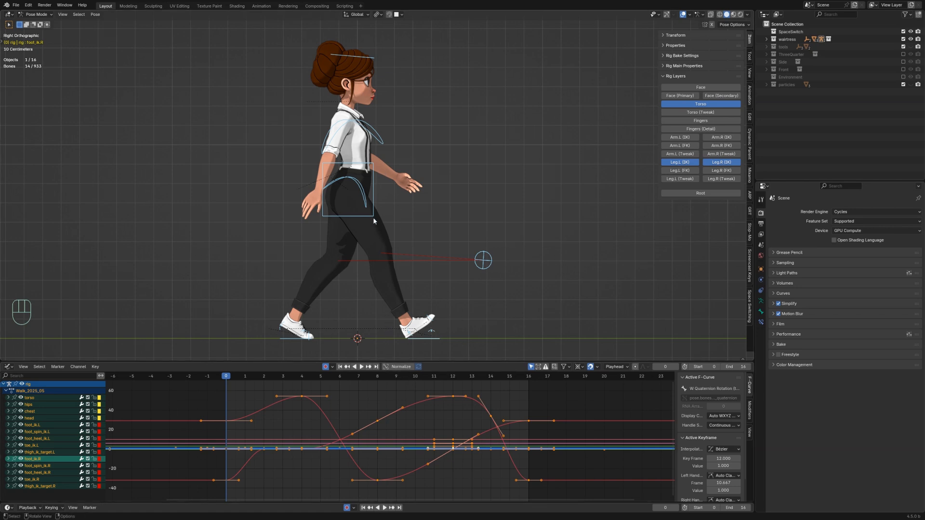
{"action": "key", "text": "a"}
{"action": "key", "text": "a"}
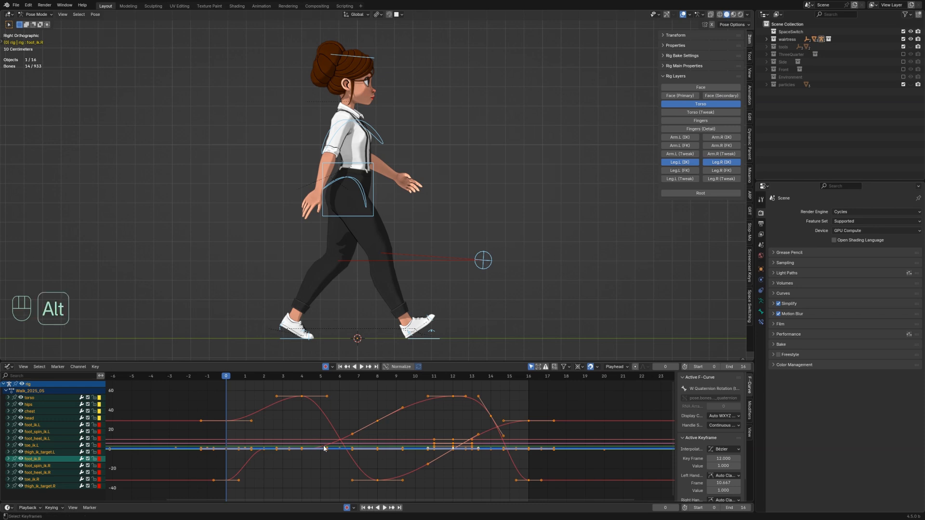
{"action": "key", "text": "alt+h"}
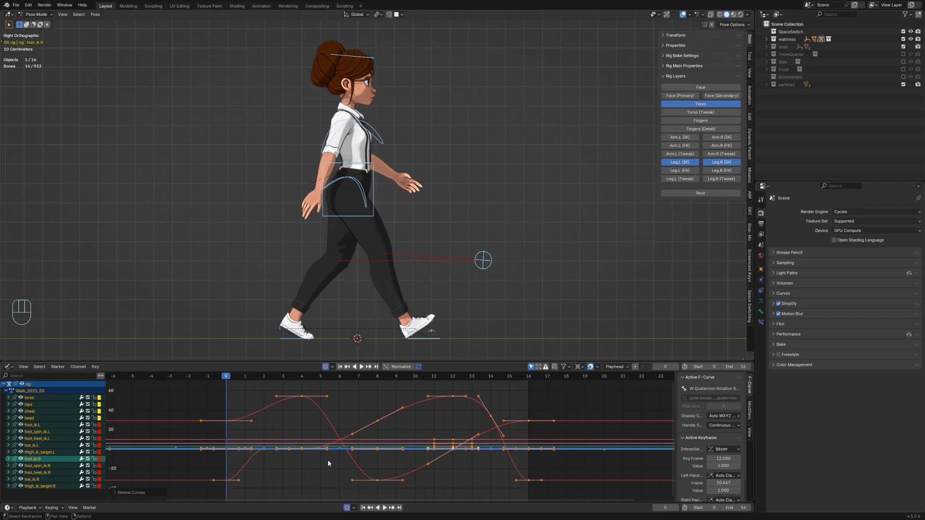
{"action": "key", "text": "shift"}
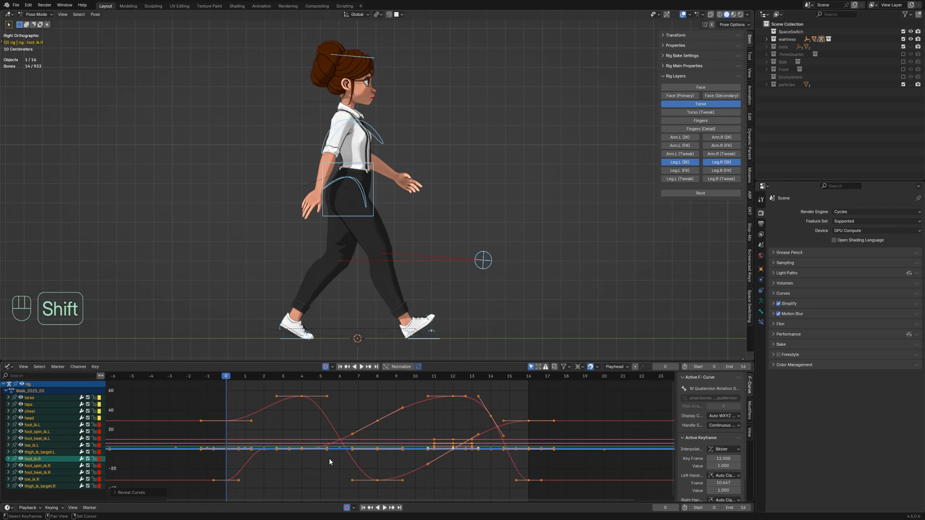
{"action": "key", "text": "shift+e"}
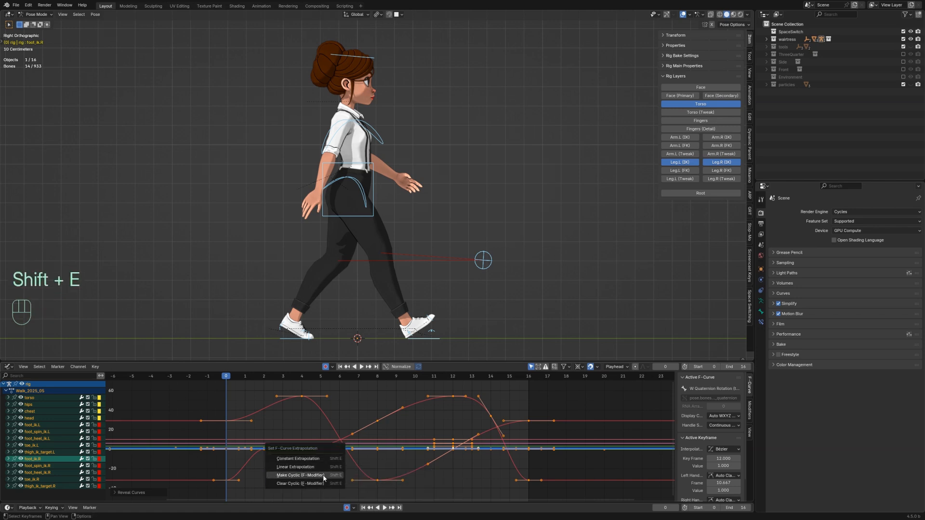
{"action": "left_click", "coordinate": [323, 475]}
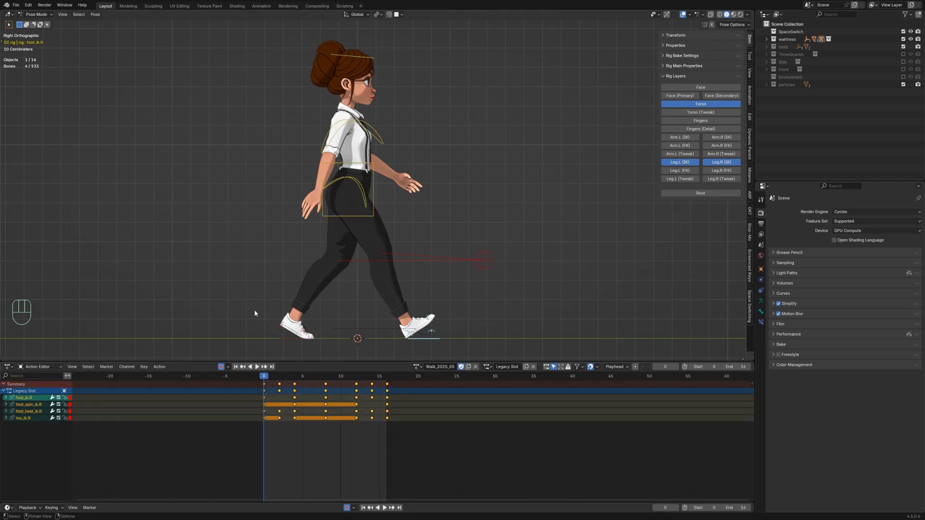
Step: Select the left foot controls and, at frame 10, clear the left heel controller's rotation
{"action": "left_click_drag", "start_coordinate": [322, 354], "coordinate": [324, 352]}
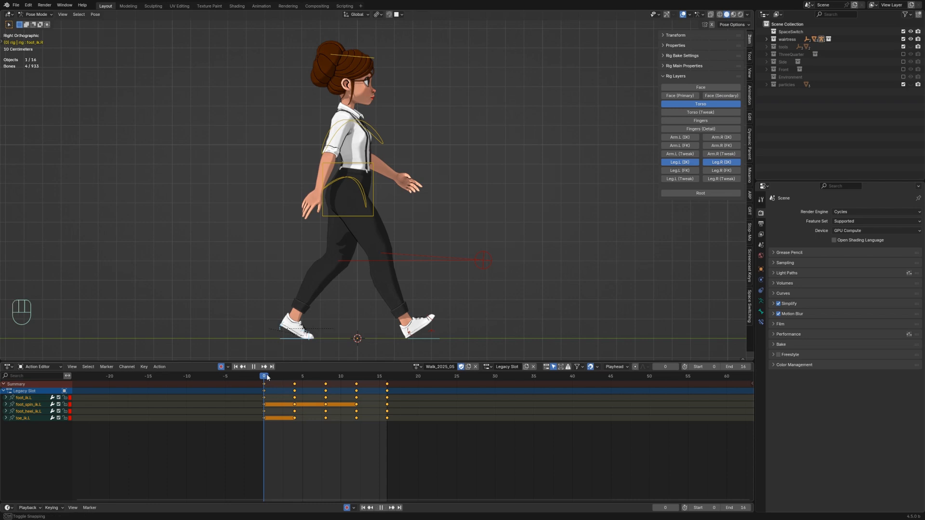
{"action": "left_click_drag", "start_coordinate": [266, 378], "coordinate": [343, 383]}
{"action": "left_click", "coordinate": [385, 332]}
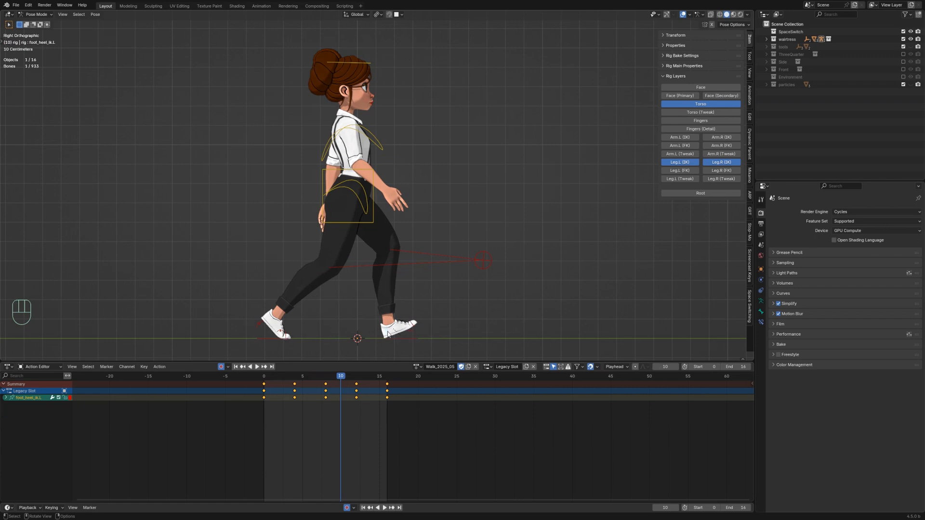
{"action": "key", "text": "alt+r"}
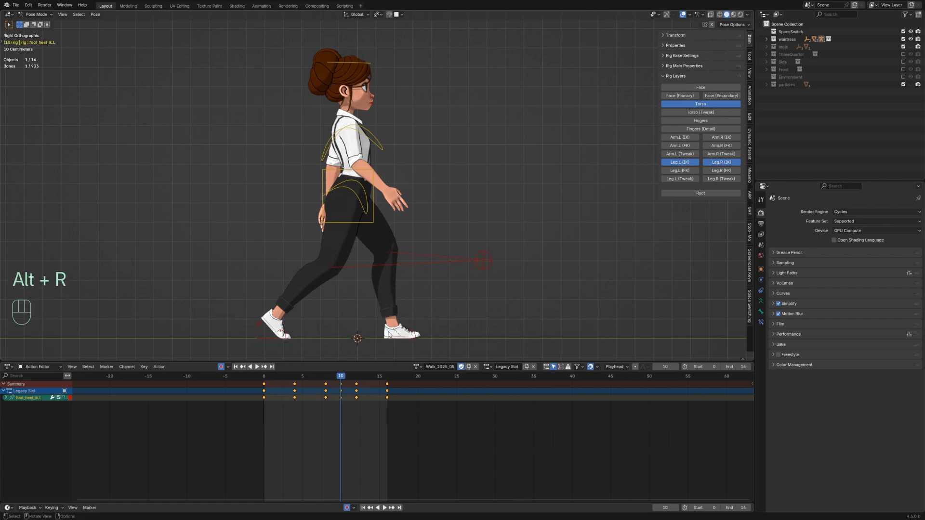
Step: Duplicate the left toe's frame 8 key to frame 10, and clear the left toe's rotation at frame 12
{"action": "left_click", "coordinate": [411, 335]}
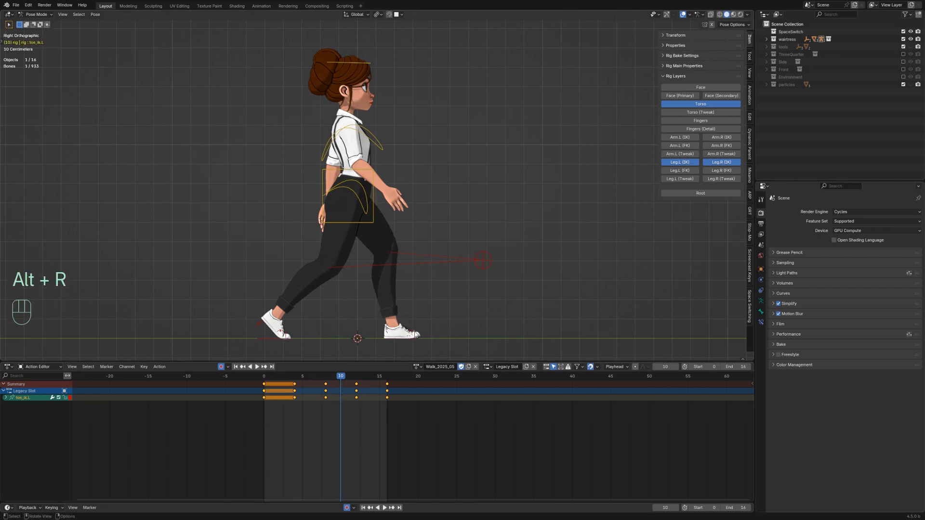
{"action": "left_click_drag", "start_coordinate": [341, 375], "coordinate": [325, 376]}
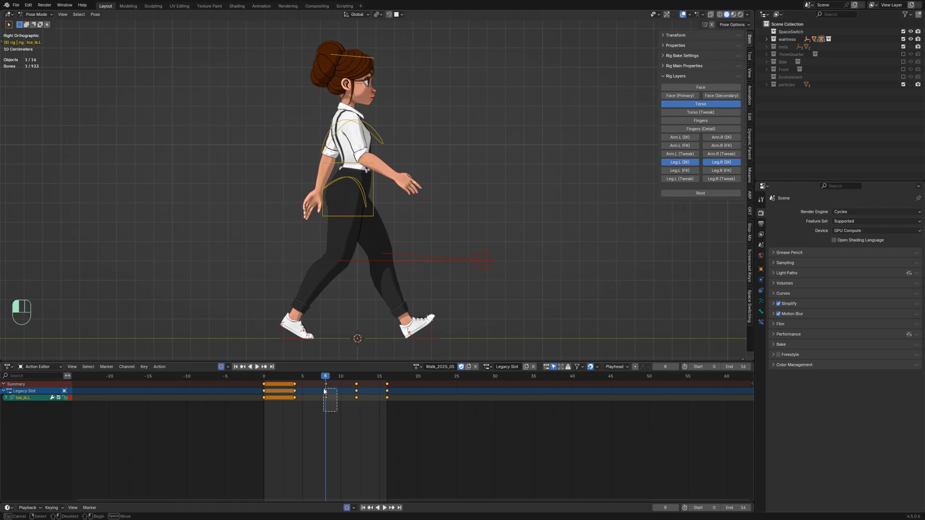
{"action": "key", "text": "shift+d"}
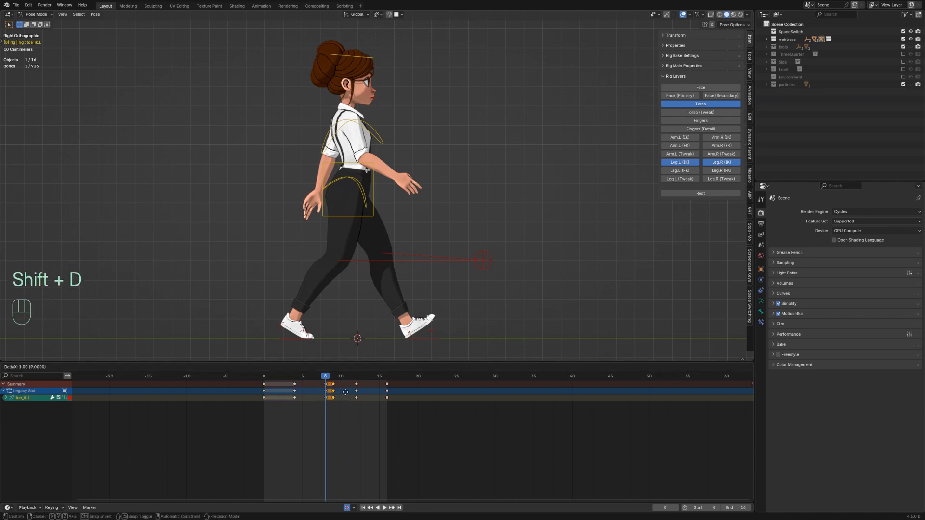
{"action": "left_click", "coordinate": [350, 391]}
{"action": "key", "text": "space"}
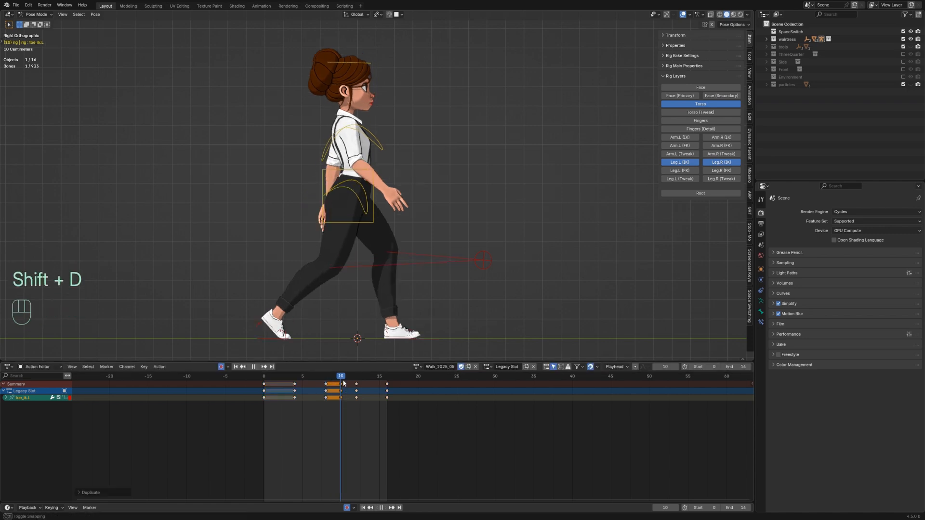
{"action": "left_click_drag", "start_coordinate": [343, 381], "coordinate": [357, 382]}
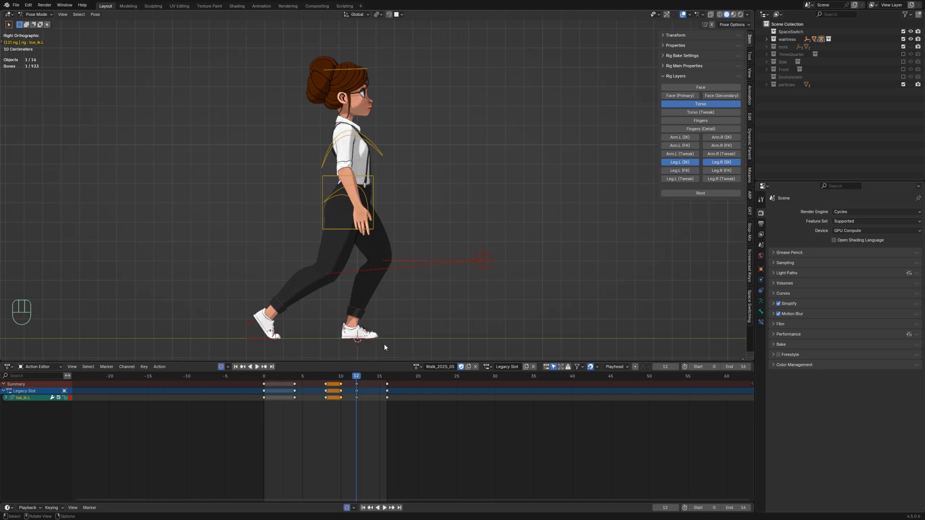
{"action": "key", "text": "alt+r"}
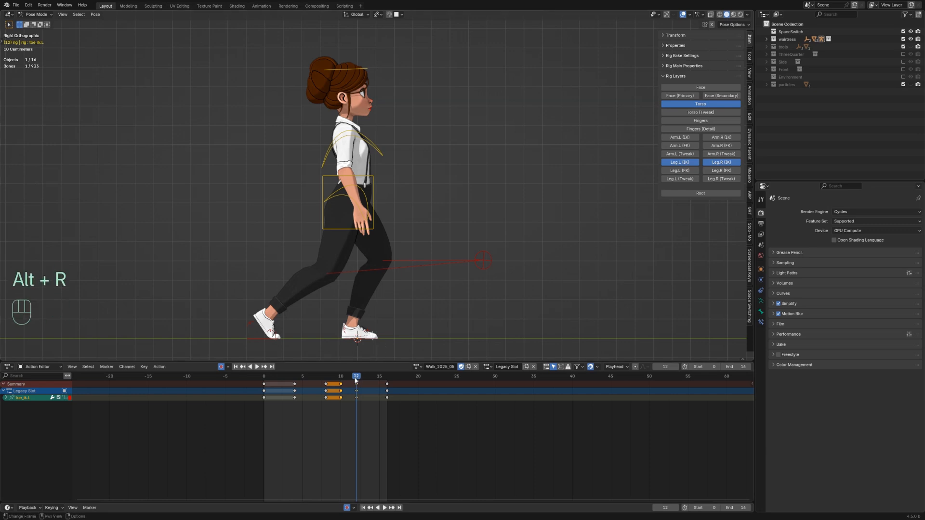
{"action": "left_click_drag", "start_coordinate": [356, 381], "coordinate": [371, 378]}
{"action": "left_click", "coordinate": [307, 332]}
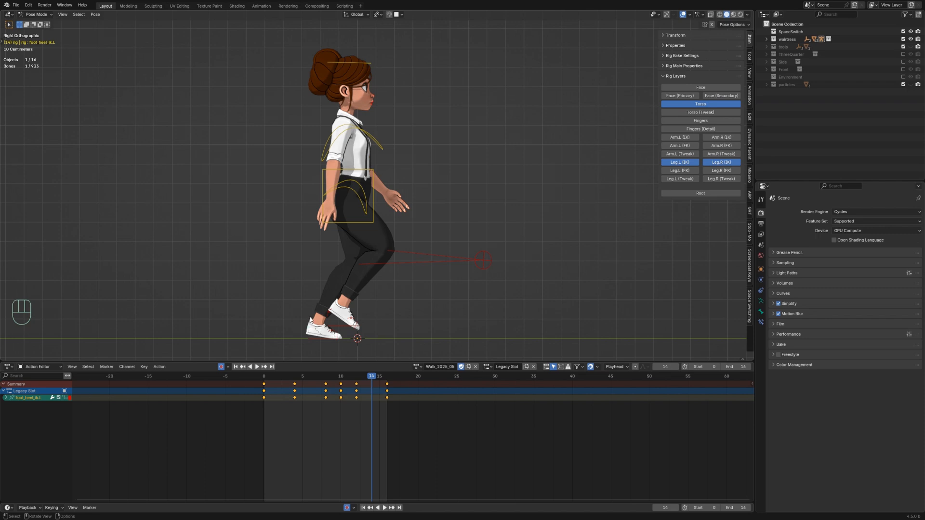
{"action": "key", "text": "alt"}
{"action": "key", "text": "alt+r"}
{"action": "key", "text": "ctrl+z"}
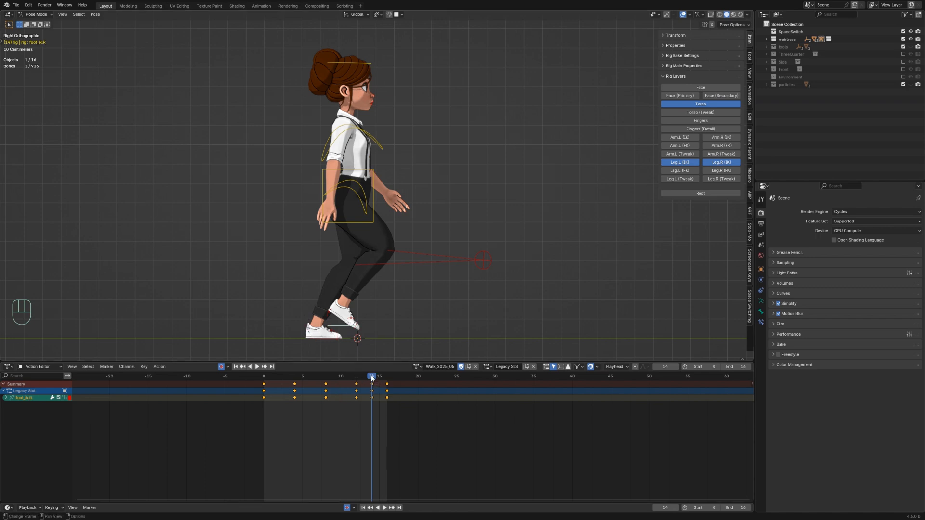
Step: At frame 6, select the right heel controller and clear its rotation
{"action": "left_click_drag", "start_coordinate": [372, 377], "coordinate": [314, 384]}
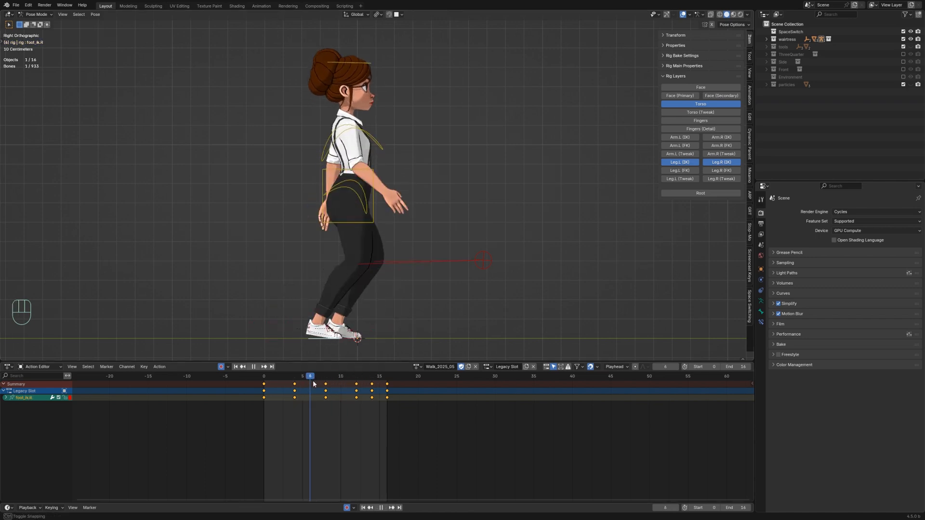
{"action": "left_click", "coordinate": [310, 332]}
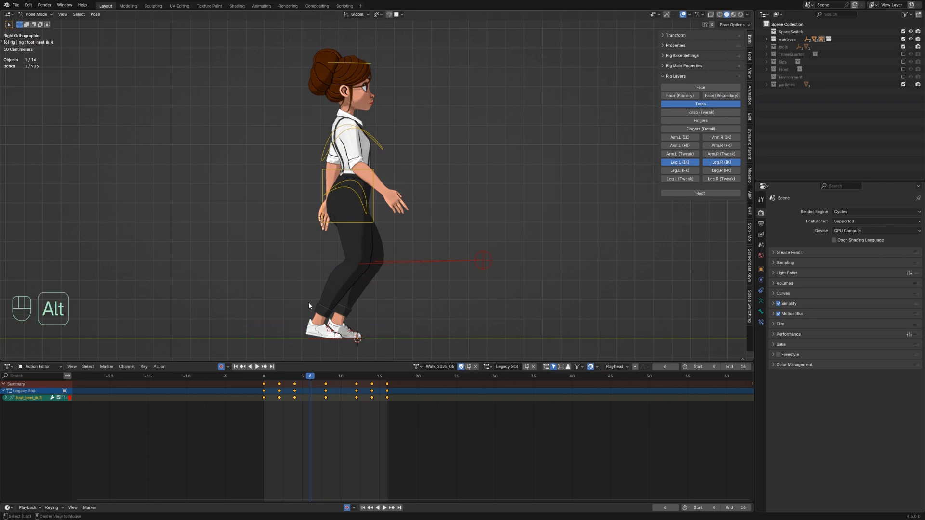
{"action": "key", "text": "alt+r"}
Step: Play the animation back from frame 0 to review the foot motion
{"action": "left_click_drag", "start_coordinate": [311, 377], "coordinate": [250, 374]}
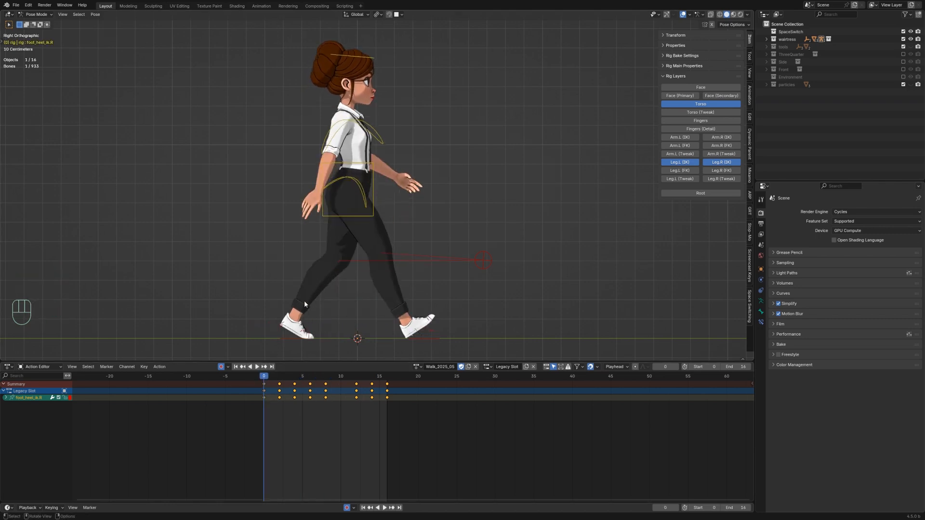
{"action": "key", "text": "space"}
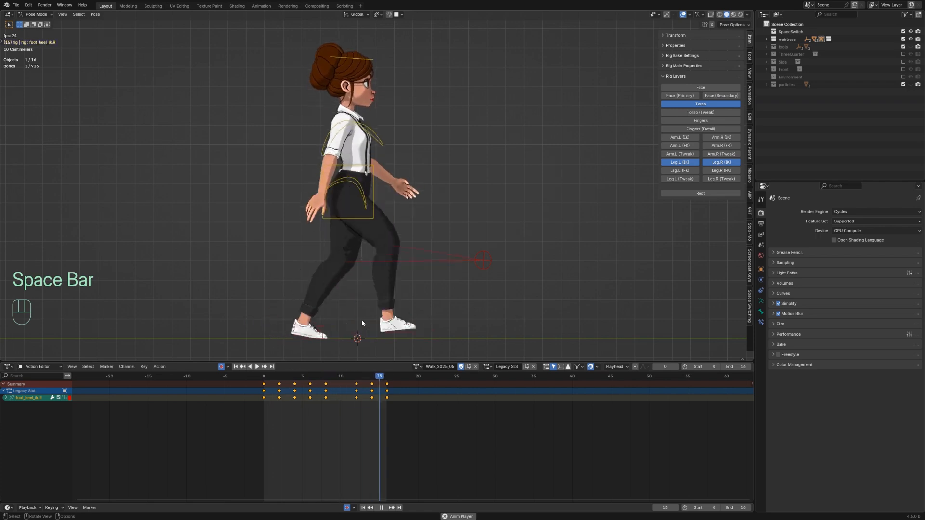
{"action": "key", "text": "space"}
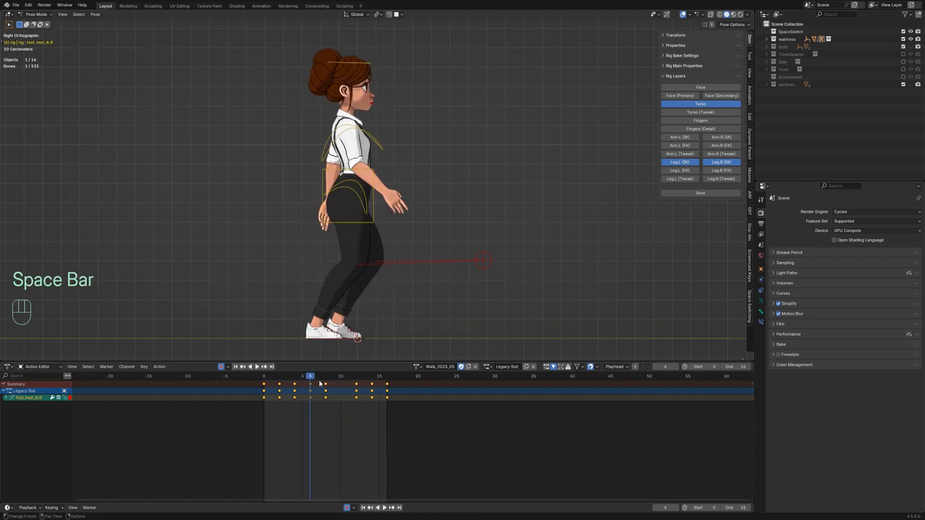
{"action": "left_click_drag", "start_coordinate": [313, 374], "coordinate": [361, 389]}
{"action": "key", "text": "space"}
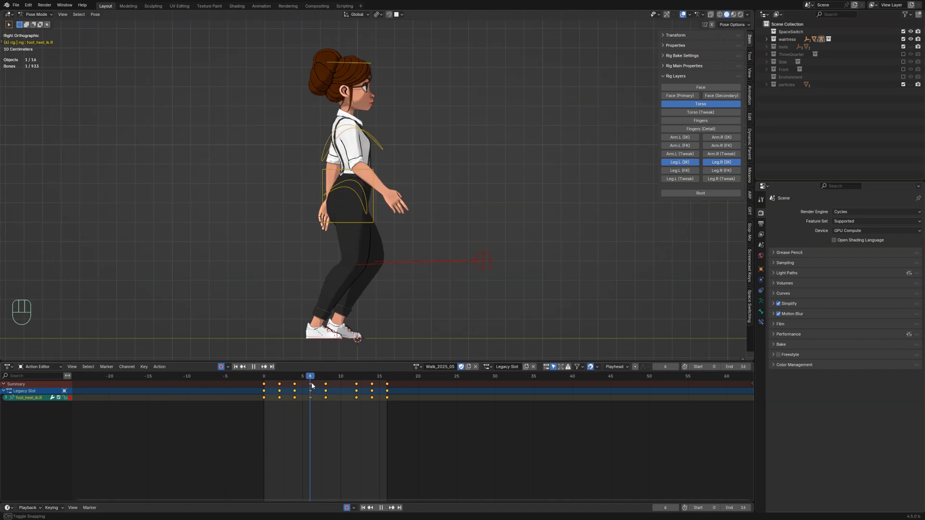
Step: At frame 6, raise the lifted foot along Z and rotate it about its local X axis
{"action": "left_click", "coordinate": [358, 342]}
{"action": "key", "text": "g"}
{"action": "key", "text": "z"}
{"action": "left_click", "coordinate": [354, 314]}
{"action": "key", "text": "r"}
{"action": "key", "text": "x"}
{"action": "key", "text": "x"}
{"action": "left_click", "coordinate": [356, 320]}
Step: Rotate the left toe controller about its local X axis at frame 6
{"action": "left_click", "coordinate": [362, 327]}
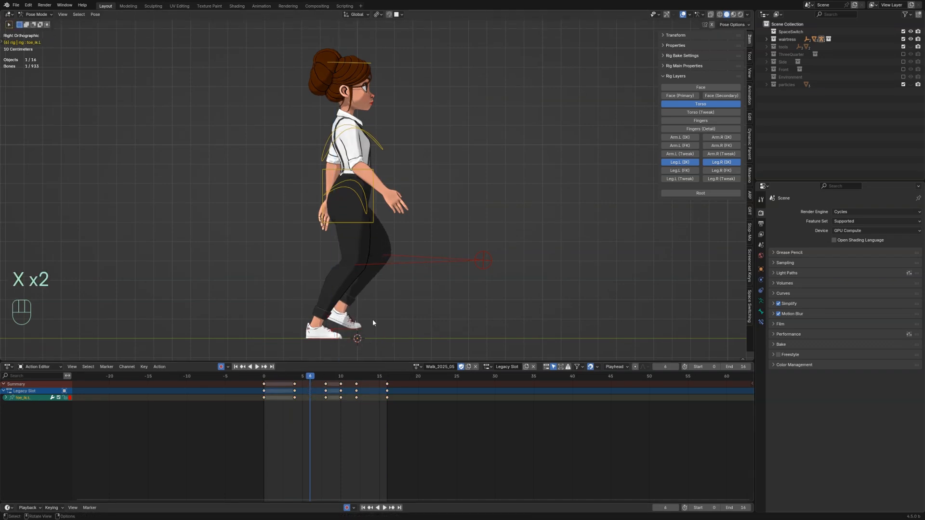
{"action": "key", "text": "r"}
{"action": "key", "text": "x"}
{"action": "key", "text": "x"}
{"action": "left_click", "coordinate": [359, 334]}
Step: At frame 14, rotate the right toe controller about its local X axis
{"action": "left_click_drag", "start_coordinate": [304, 377], "coordinate": [370, 380]}
{"action": "left_click", "coordinate": [360, 321]}
{"action": "key", "text": "r"}
{"action": "key", "text": "x"}
{"action": "key", "text": "x"}
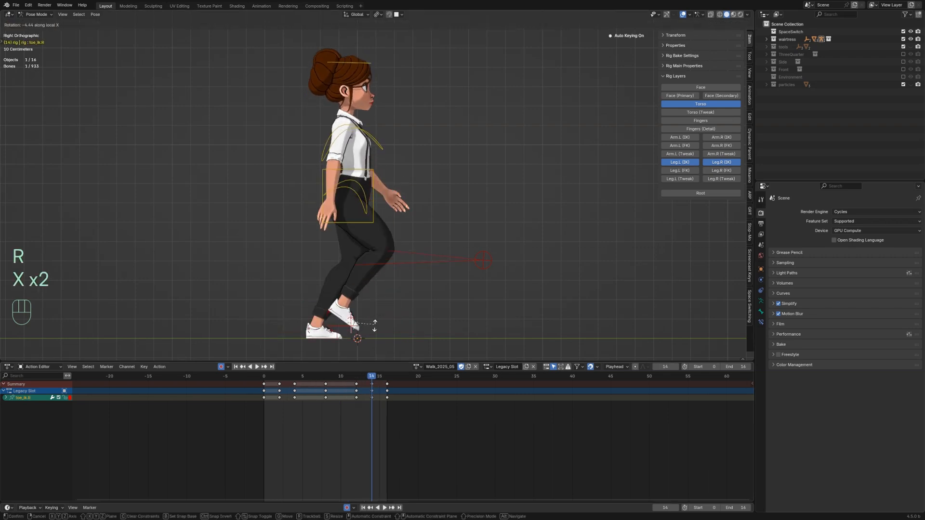
{"action": "left_click", "coordinate": [364, 323]}
Step: Open the Graph Editor for the right foot IK controller and isolate its Y Location curve
{"action": "key", "text": "space"}
{"action": "key", "text": "shift+alt+z"}
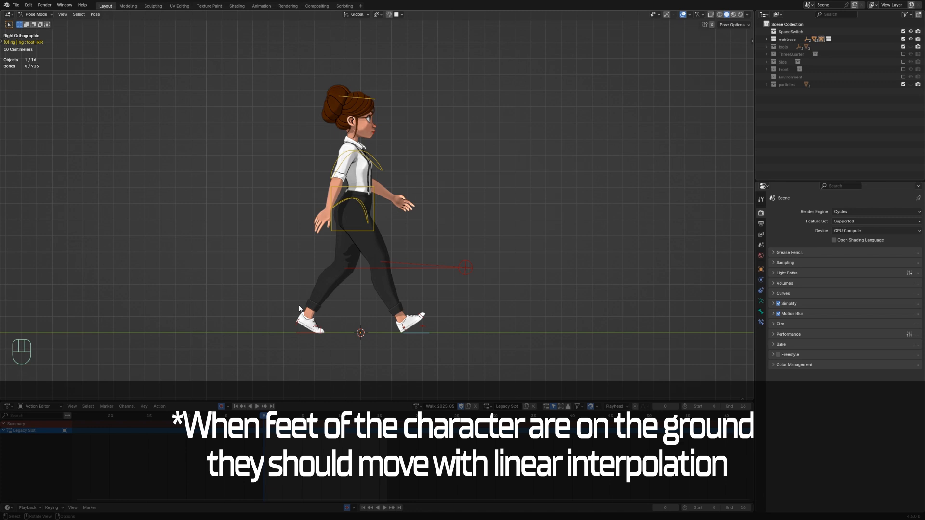
{"action": "left_click", "coordinate": [413, 334]}
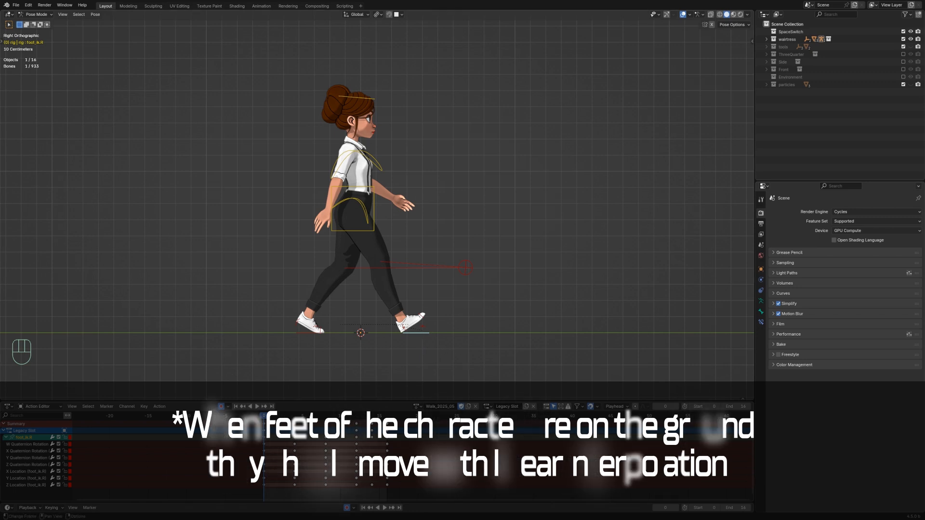
{"action": "left_click", "coordinate": [8, 406]}
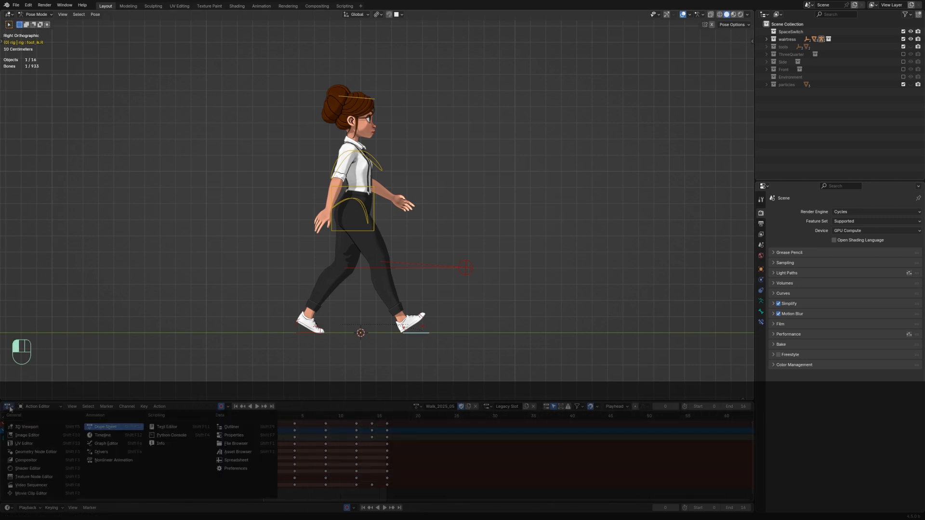
{"action": "left_click", "coordinate": [106, 443]}
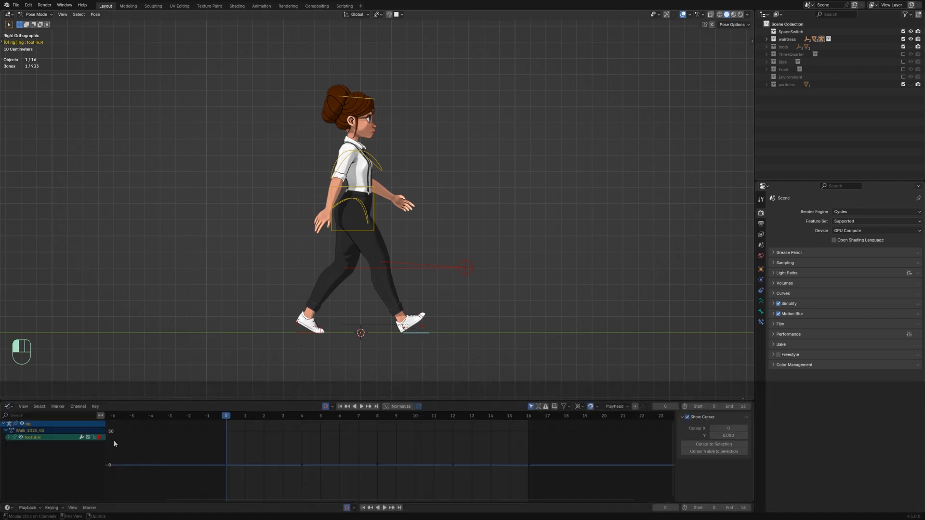
{"action": "key", "text": "a"}
{"action": "key", "text": "q"}
{"action": "left_click", "coordinate": [328, 461]}
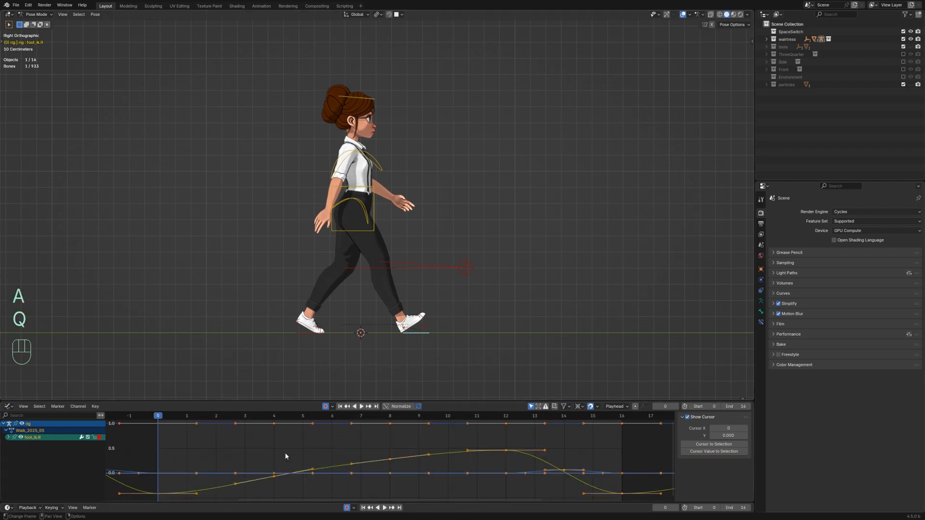
{"action": "left_click", "coordinate": [8, 437]}
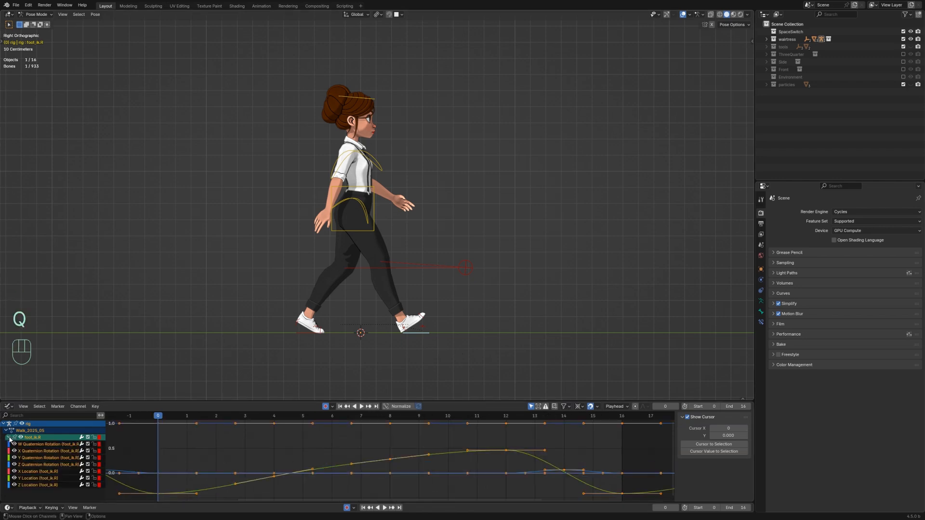
{"action": "left_click", "coordinate": [28, 480]}
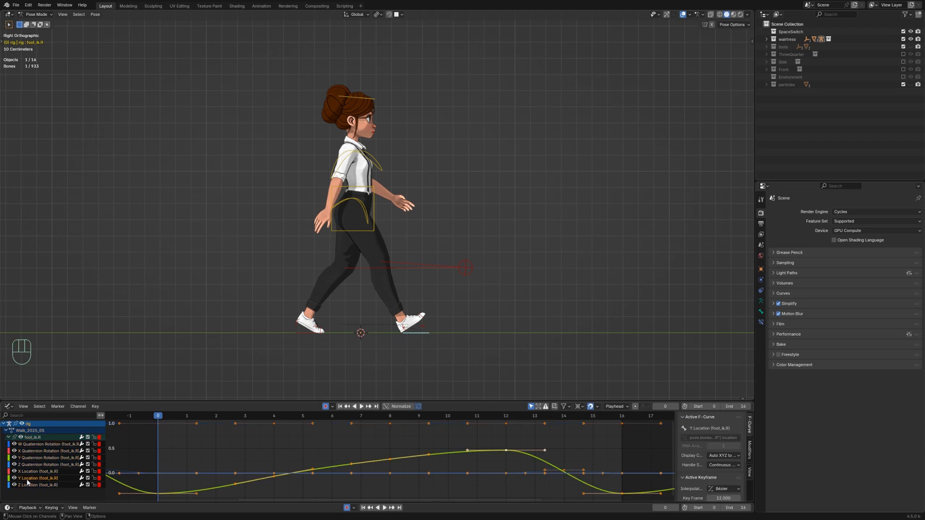
{"action": "key", "text": "shift+h"}
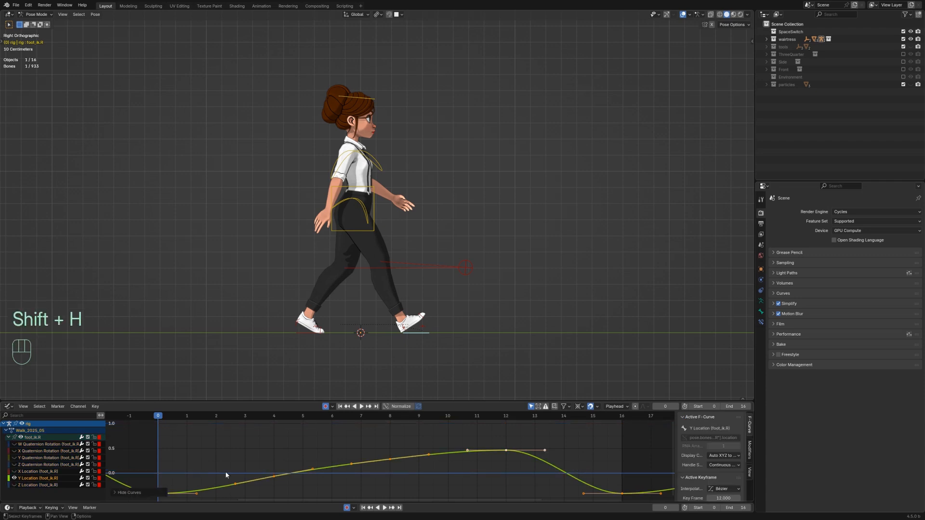
Step: Set the handles of the Y Location key at frame 0 to Aligned
{"action": "middle_click", "coordinate": [25, 479], "text": "alt"}
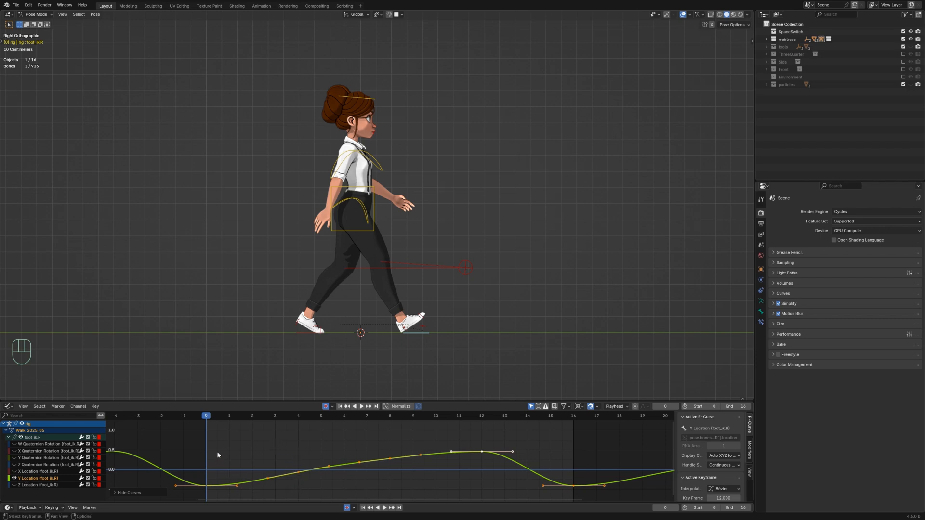
{"action": "left_click_drag", "start_coordinate": [191, 469], "coordinate": [216, 487]}
{"action": "key", "text": "v"}
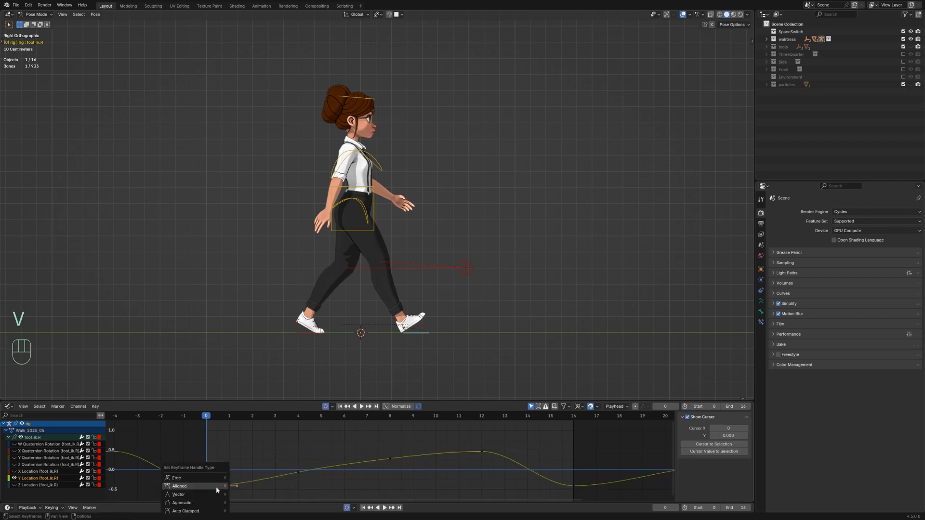
{"action": "left_click", "coordinate": [216, 487]}
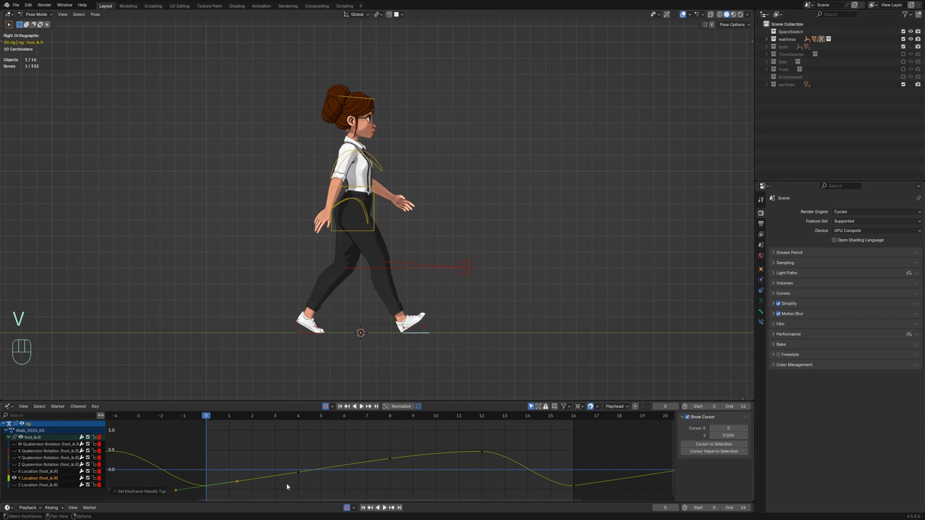
Step: Set the handles of the Y Location key at frame 12 to Vector
{"action": "left_click_drag", "start_coordinate": [470, 428], "coordinate": [503, 462]}
{"action": "key", "text": "v"}
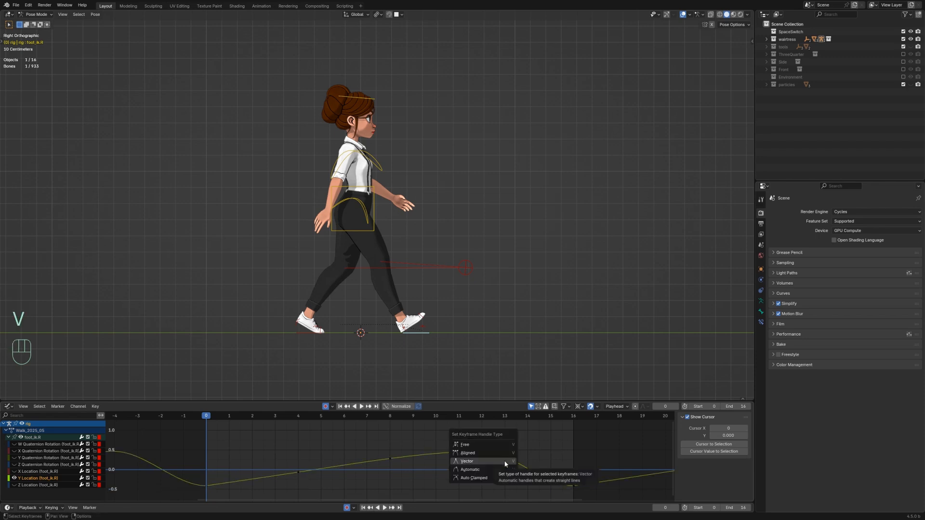
{"action": "left_click", "coordinate": [505, 463]}
Step: Delete the intermediate Y Location keys between frames 0 and 12
{"action": "left_click_drag", "start_coordinate": [282, 449], "coordinate": [397, 482]}
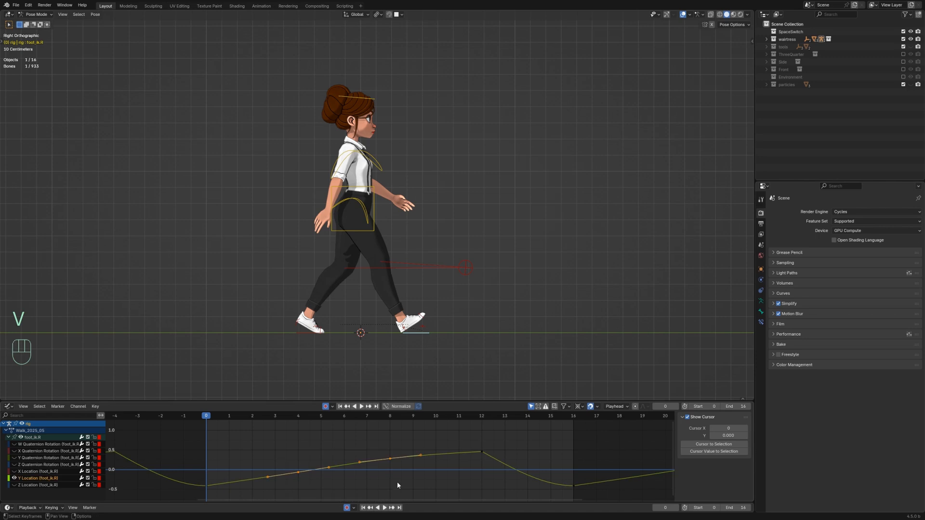
{"action": "key", "text": "x"}
{"action": "left_click", "coordinate": [397, 481]}
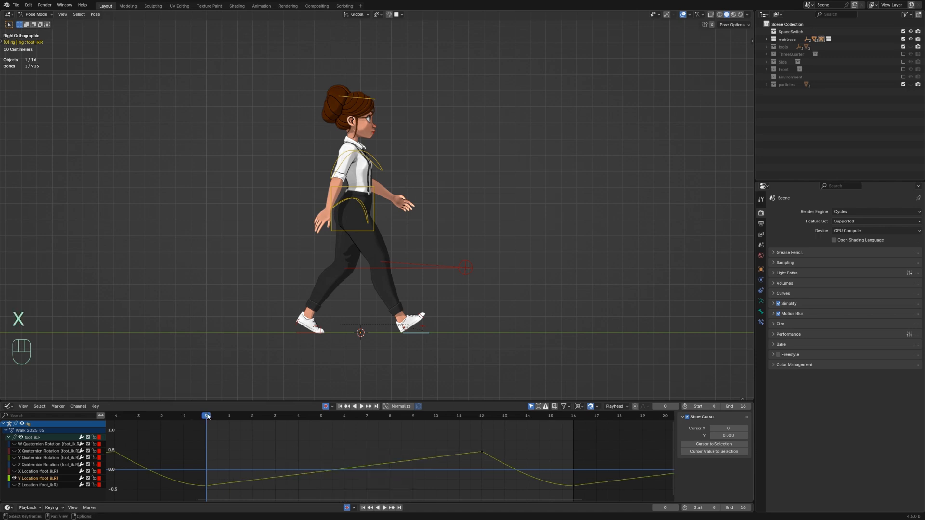
Step: Select the frame 12 key and play the animation back
{"action": "left_click_drag", "start_coordinate": [209, 416], "coordinate": [482, 415]}
{"action": "left_click", "coordinate": [482, 451]}
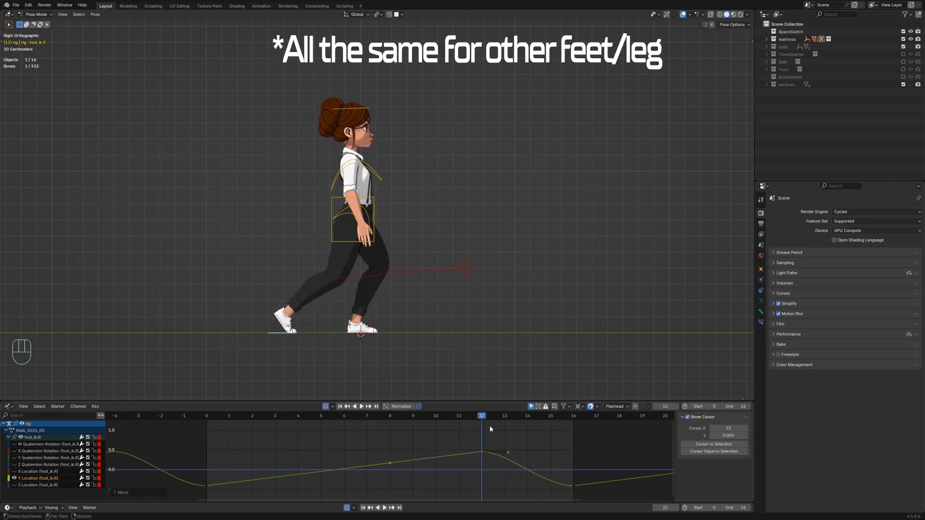
{"action": "key", "text": "space"}
{"action": "key", "text": "space"}
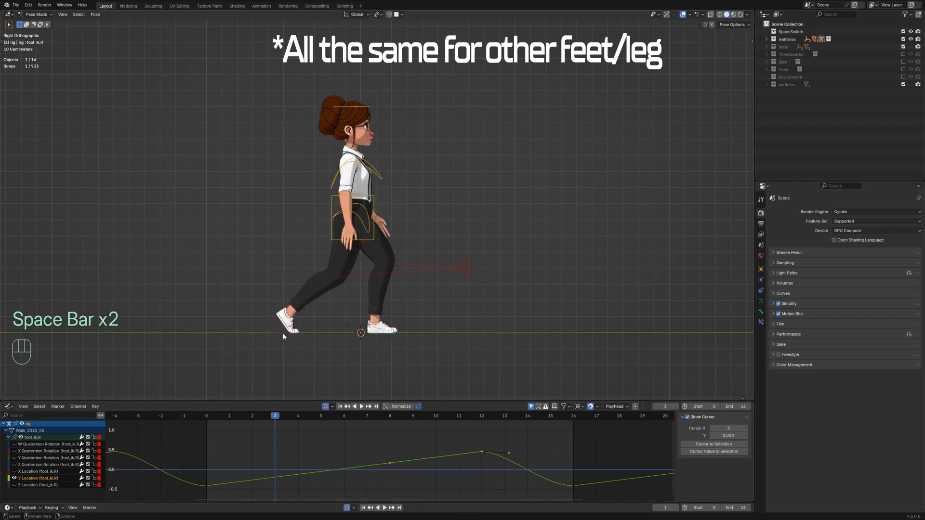
Step: Select the left foot, isolate its Y Location curve, and set the handles of its frame 8 key to Vector
{"action": "left_click", "coordinate": [283, 335]}
{"action": "key", "text": "shift+h"}
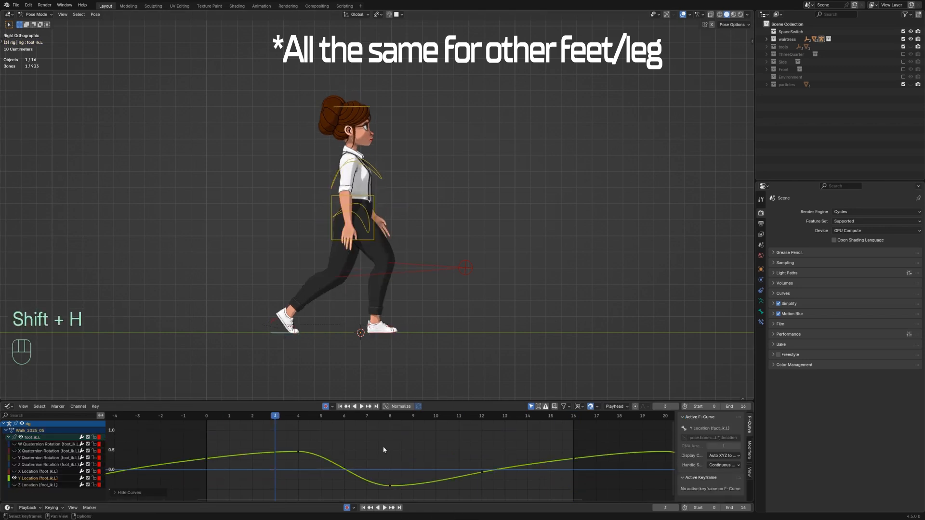
{"action": "left_click_drag", "start_coordinate": [426, 461], "coordinate": [376, 496]}
{"action": "left_click", "coordinate": [390, 417]}
{"action": "key", "text": "v"}
{"action": "left_click", "coordinate": [403, 480]}
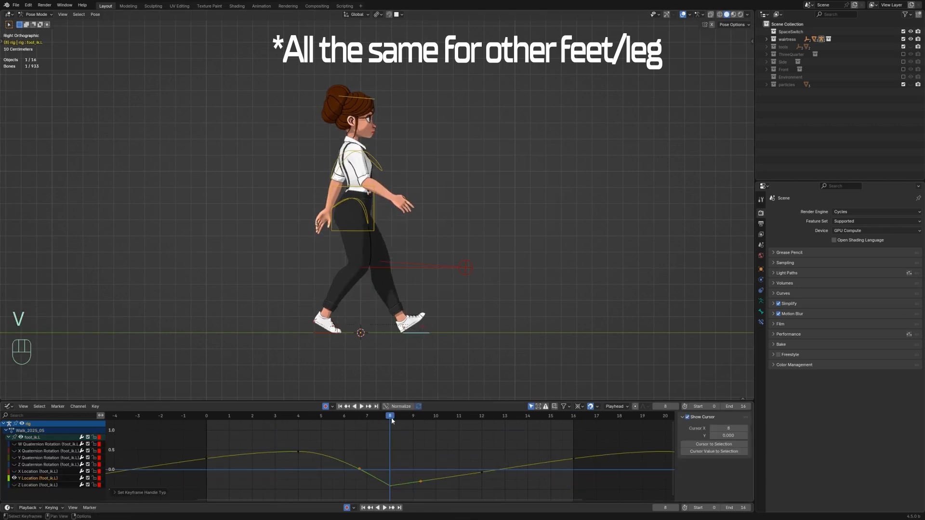
Step: Adjust the key handles on the left foot's Y Location curve around frame 6 to smooth the transition
{"action": "left_click_drag", "start_coordinate": [392, 420], "coordinate": [581, 467]}
{"action": "left_click_drag", "start_coordinate": [362, 468], "coordinate": [362, 491]}
{"action": "left_click_drag", "start_coordinate": [199, 449], "coordinate": [215, 466]}
{"action": "left_click_drag", "start_coordinate": [566, 449], "coordinate": [581, 470]}
{"action": "left_click_drag", "start_coordinate": [197, 449], "coordinate": [236, 454]}
Step: Duplicate the selected Y Location key and place the copy at frame 16
{"action": "key", "text": "shift+d"}
{"action": "key", "text": "x"}
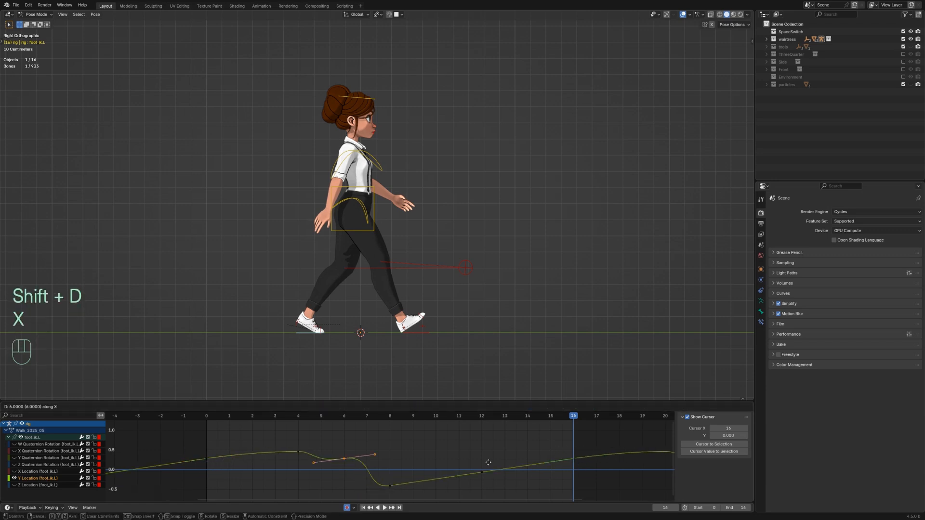
{"action": "left_click", "coordinate": [575, 466]}
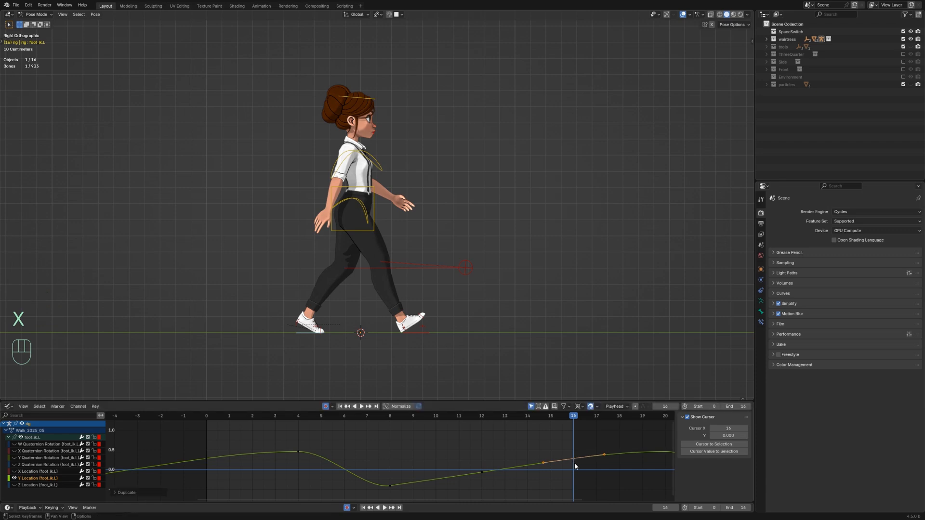
Step: Play the animation back and switch the lower editor to the Dope Sheet Action Editor
{"action": "key", "text": "space"}
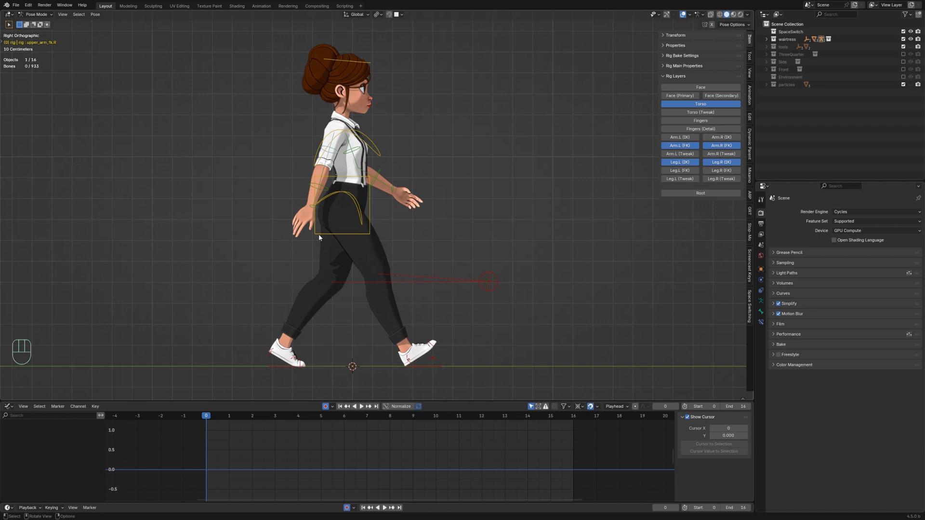
{"action": "left_click", "coordinate": [8, 406]}
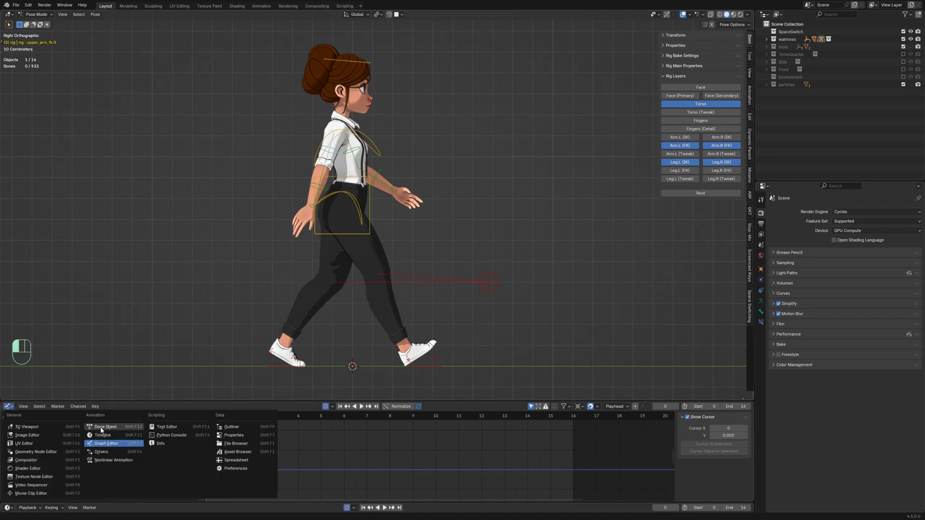
{"action": "left_click", "coordinate": [116, 439]}
Step: Select the right arm's upper_arm_fk.R, forearm_fk.R and hand_fk.R bones together
{"action": "left_click", "coordinate": [309, 188]}
{"action": "left_click", "coordinate": [324, 165]}
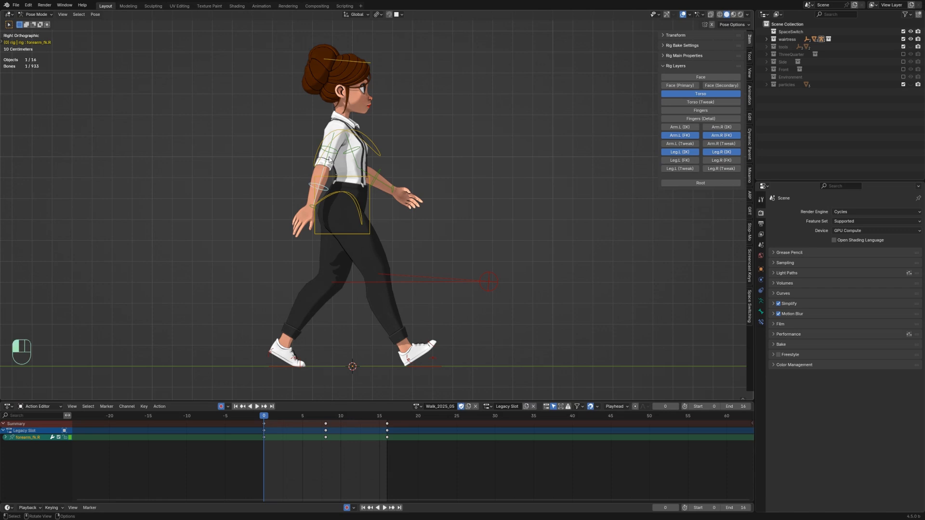
{"action": "left_click", "coordinate": [310, 185], "text": "shift"}
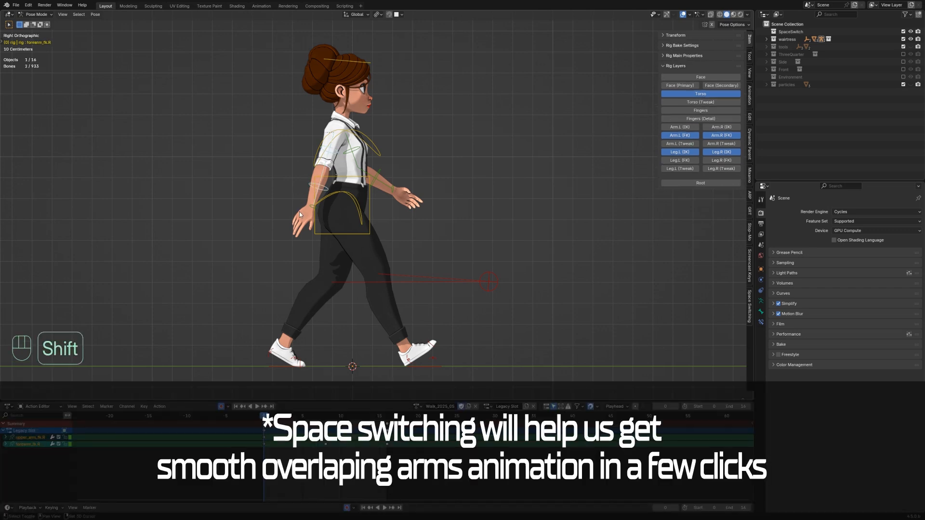
{"action": "left_click", "coordinate": [308, 211], "text": "shift"}
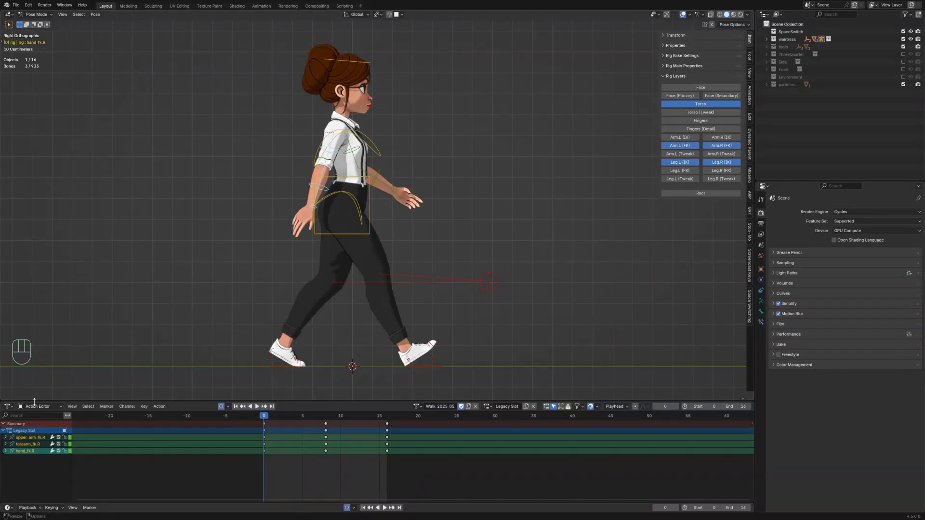
Step: Switch the lower editor to the Text Editor and open the SpaceSwitching_v_1_1.py script
{"action": "left_click", "coordinate": [8, 407]}
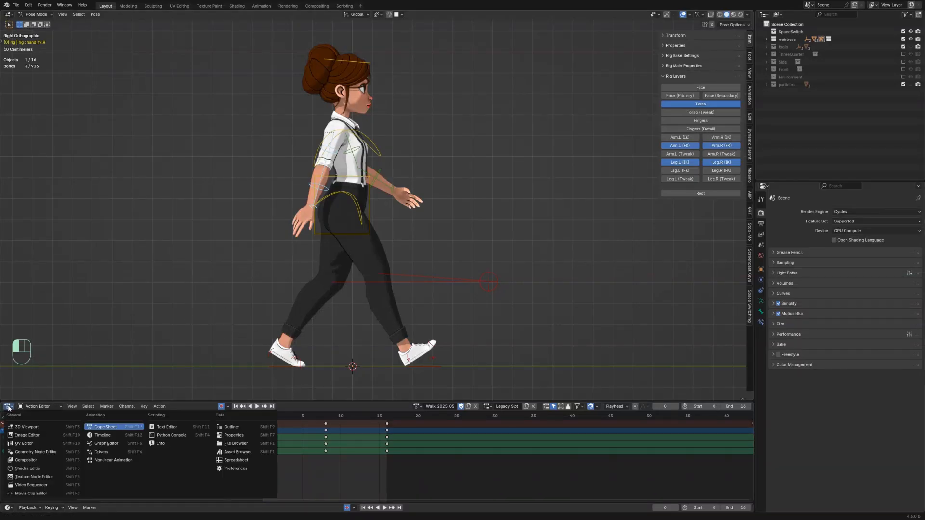
{"action": "left_click", "coordinate": [178, 427]}
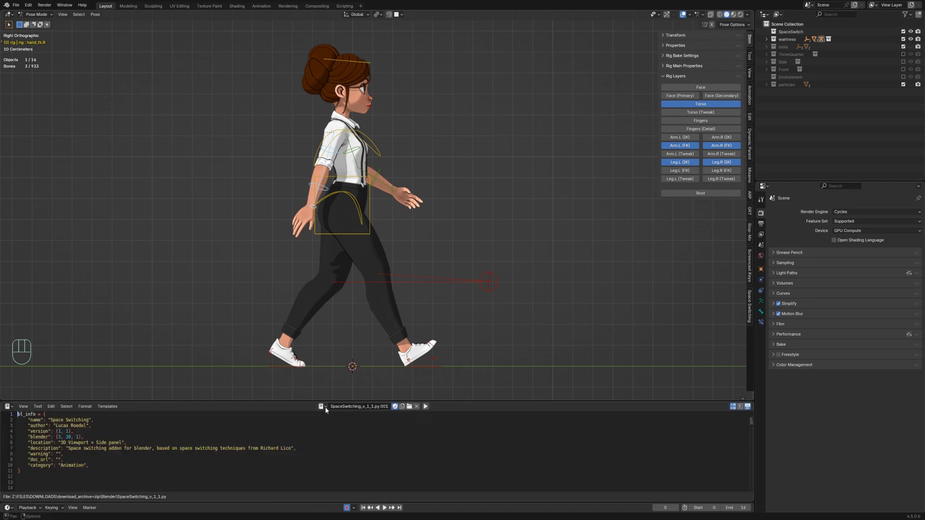
{"action": "left_click", "coordinate": [409, 406]}
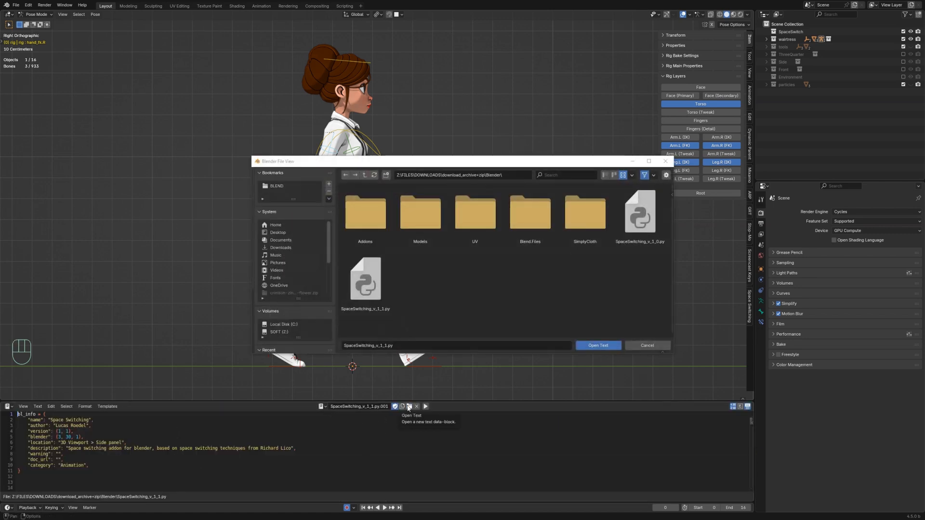
{"action": "left_click", "coordinate": [364, 285]}
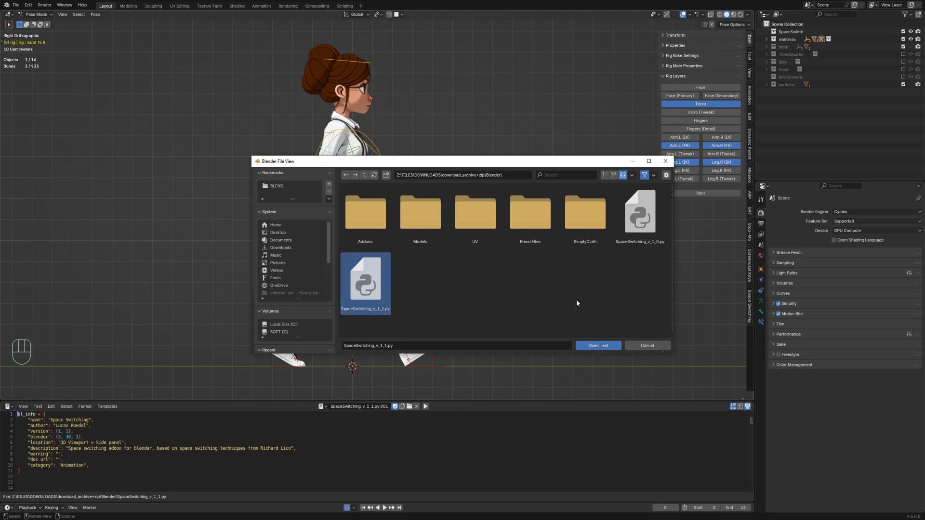
{"action": "left_click", "coordinate": [598, 346]}
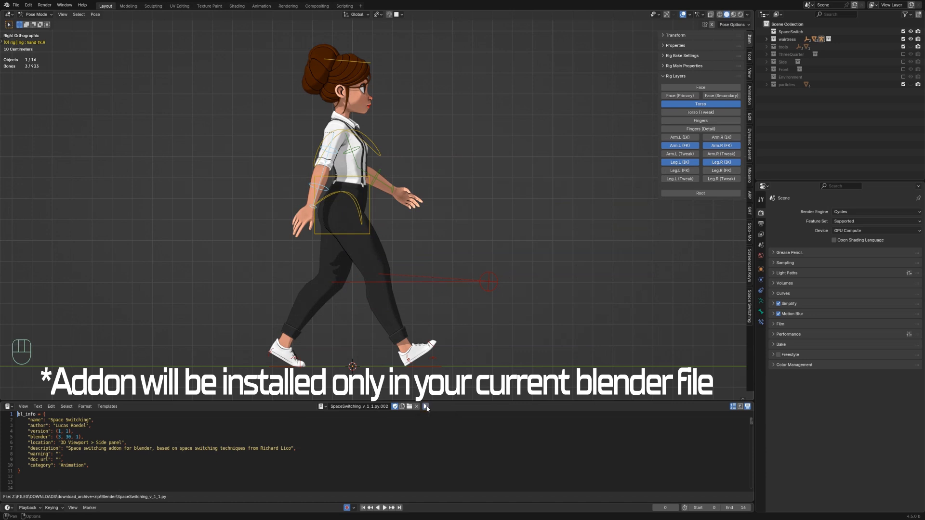
Step: Return to the Action Editor, reselect the right arm FK bones, and apply Aimspace for Chains of Bones
{"action": "left_click", "coordinate": [38, 406]}
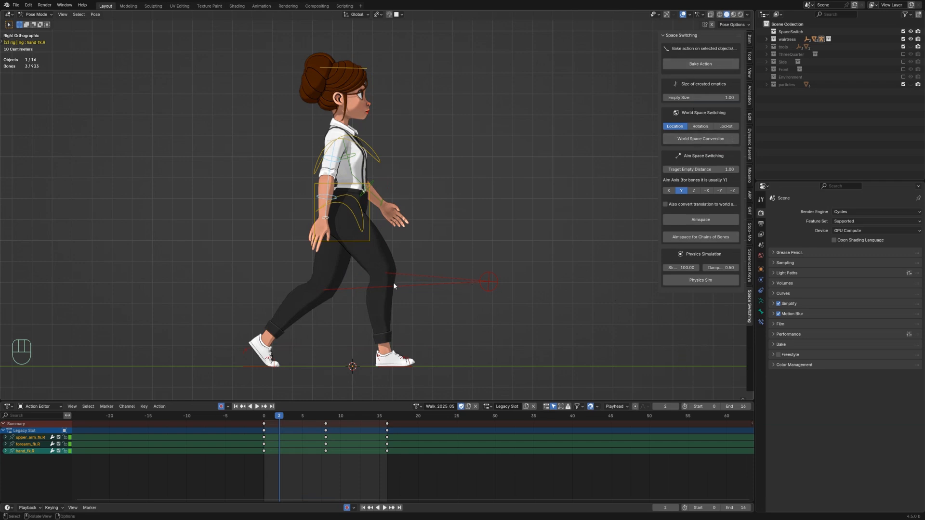
{"action": "left_click", "coordinate": [330, 168]}
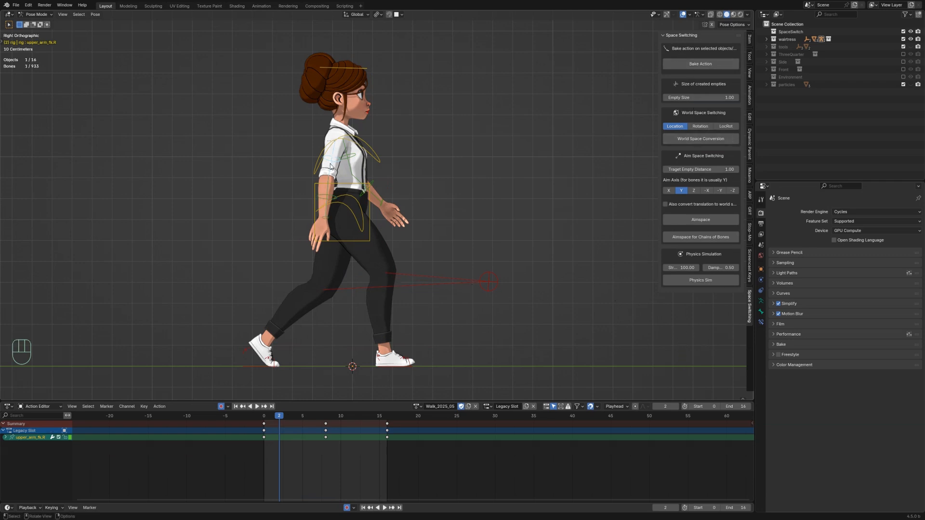
{"action": "left_click", "coordinate": [324, 191], "text": "shift"}
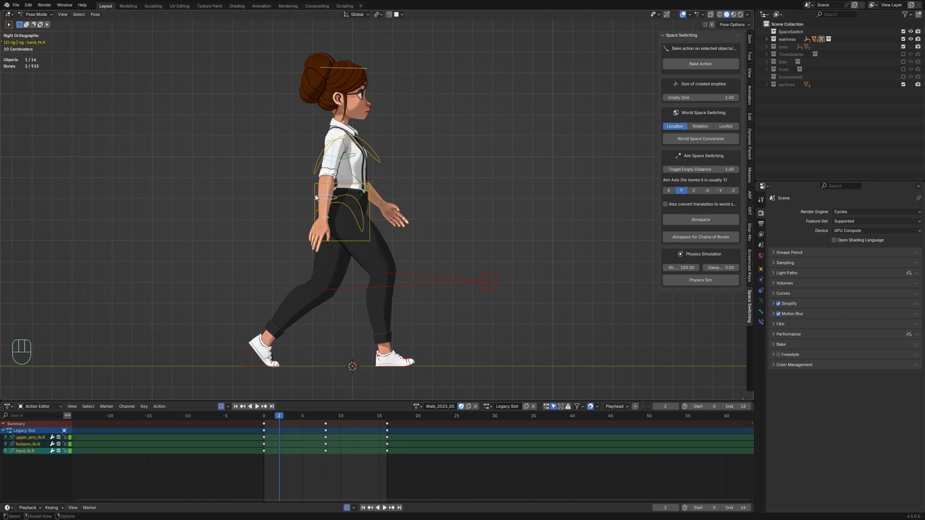
{"action": "left_click", "coordinate": [703, 238]}
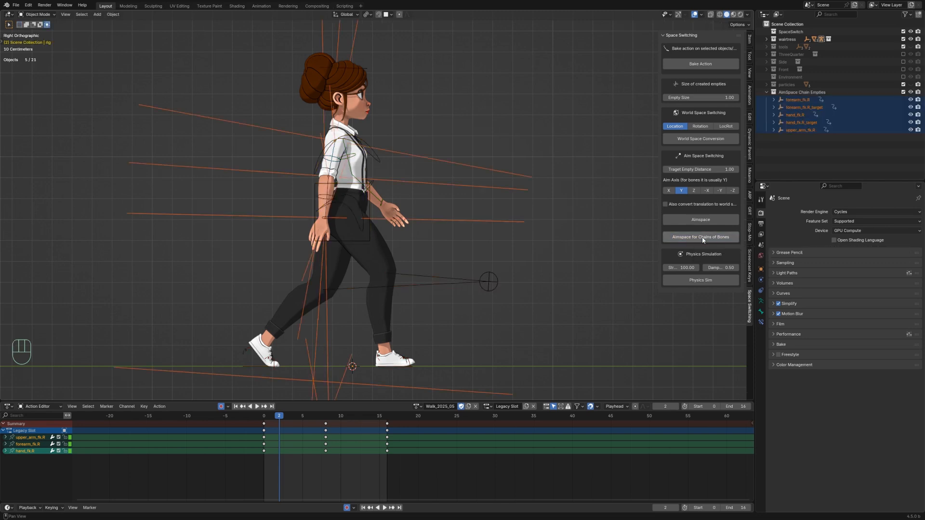
Step: Examine the created aim-space empties by zooming the view and test-grabbing the hand and forearm targets
{"action": "scroll", "coordinate": [370, 248], "scroll_direction": "down", "scroll_amount": 2}
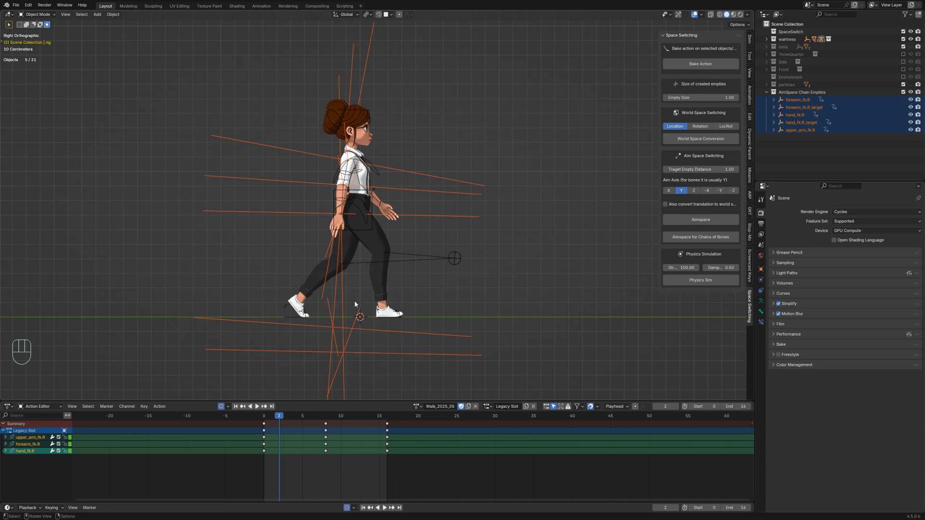
{"action": "scroll", "coordinate": [335, 179], "scroll_direction": "up", "scroll_amount": 2}
{"action": "scroll", "coordinate": [334, 178], "scroll_direction": "down", "scroll_amount": 3}
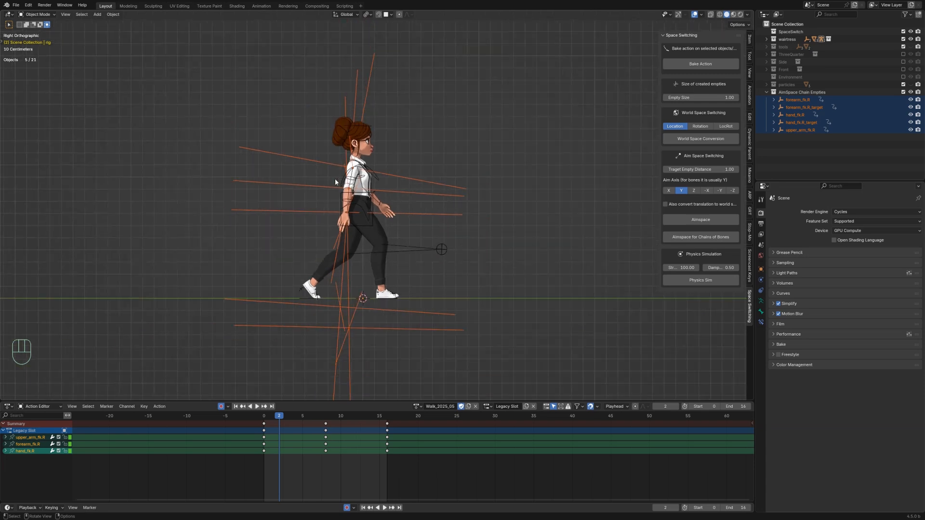
{"action": "scroll", "coordinate": [280, 204], "scroll_direction": "up", "scroll_amount": 2}
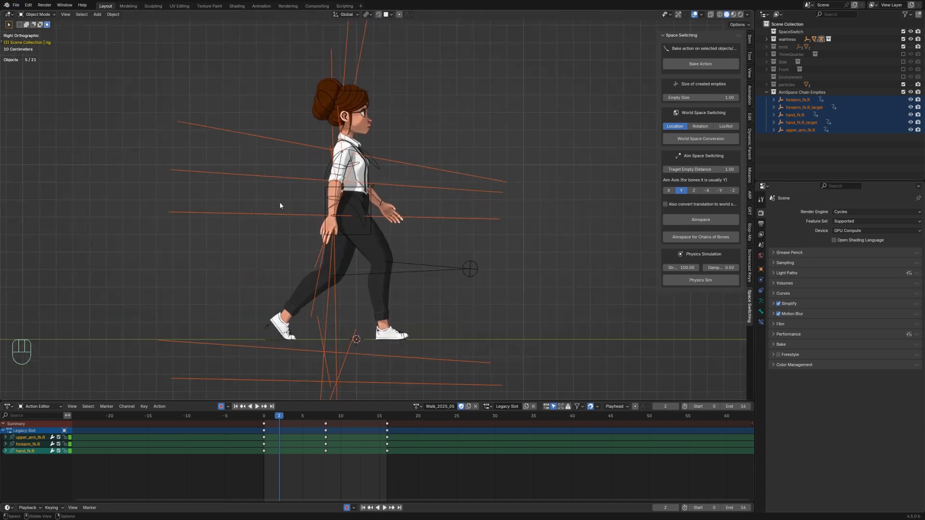
{"action": "scroll", "coordinate": [318, 298], "scroll_direction": "down", "scroll_amount": 3}
{"action": "left_click", "coordinate": [362, 312]}
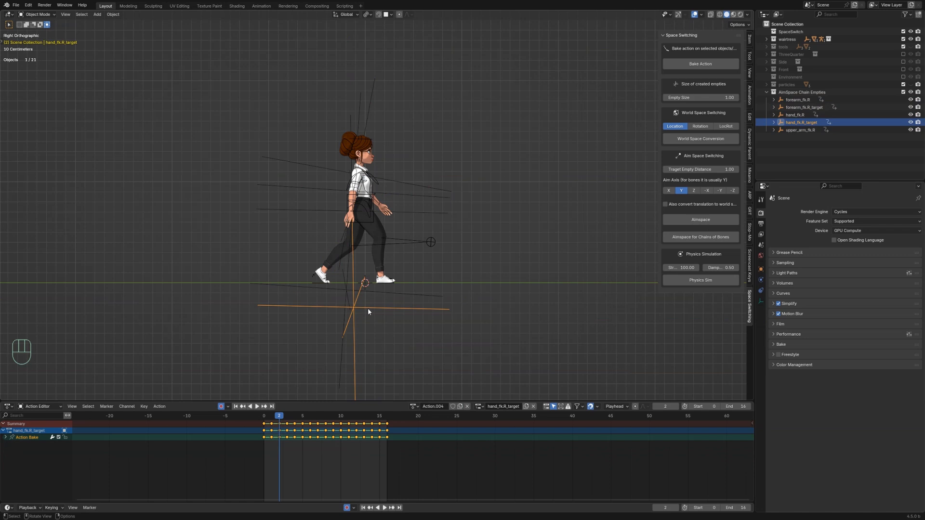
{"action": "key", "text": "g"}
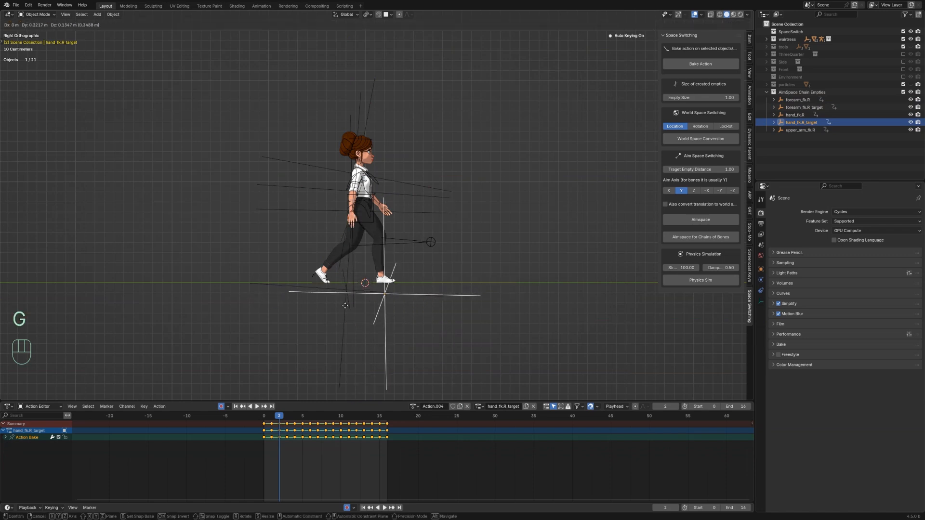
{"action": "key", "text": "Escape"}
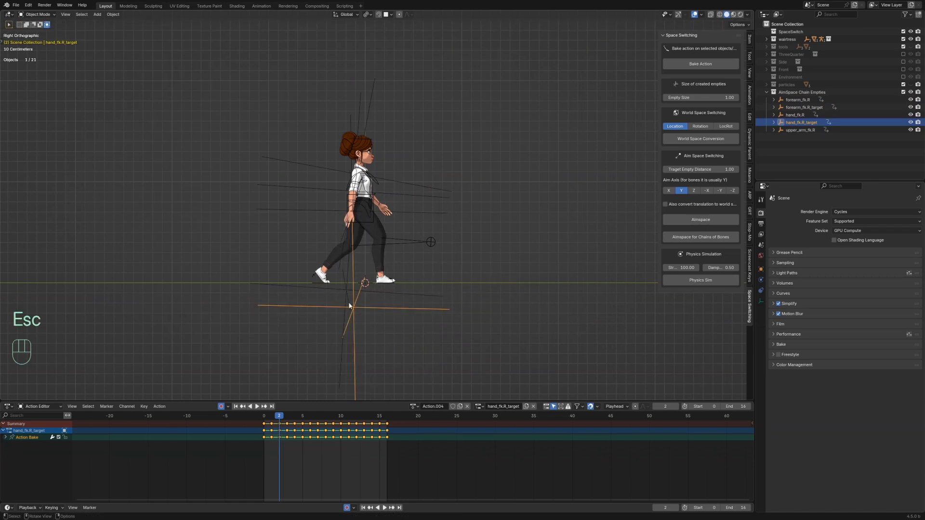
{"action": "left_click", "coordinate": [342, 291]}
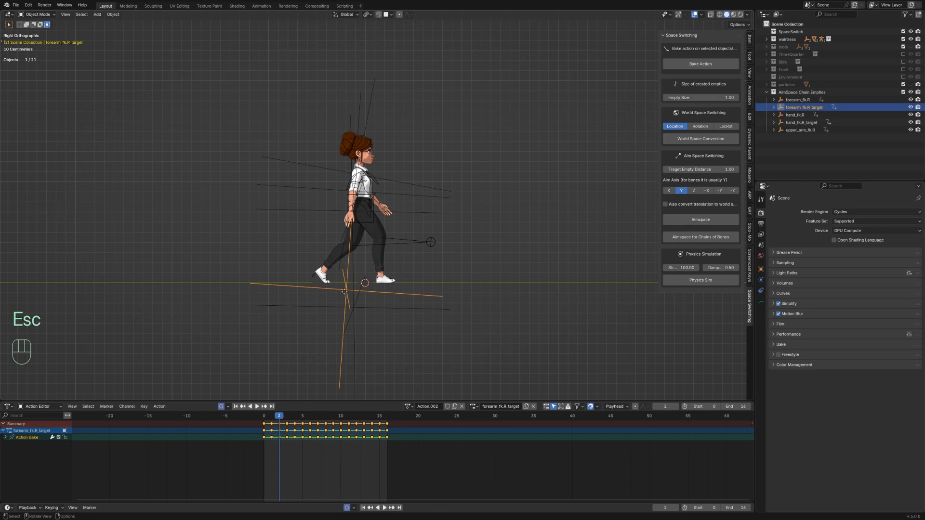
{"action": "key", "text": "g"}
{"action": "key", "text": "Escape"}
Step: Delete the hand_fk.R empty
{"action": "left_click", "coordinate": [323, 217]}
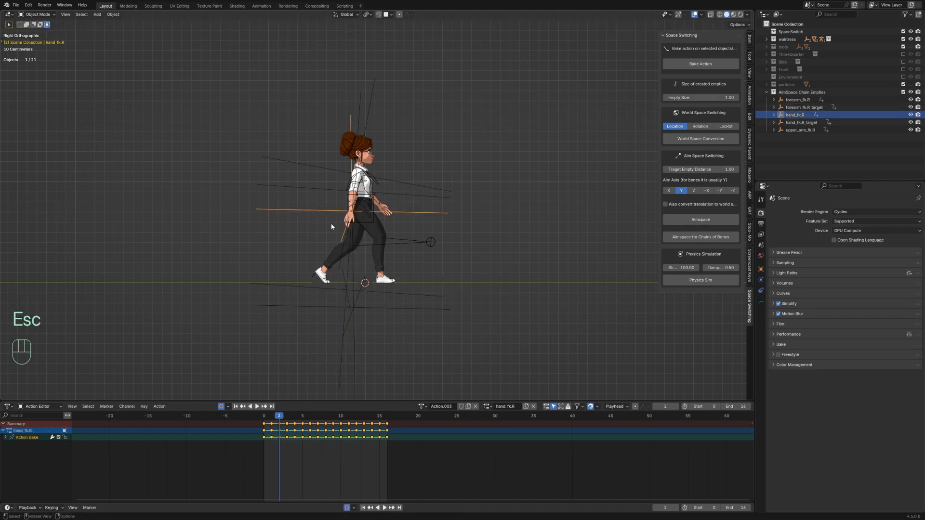
{"action": "key", "text": "g"}
{"action": "key", "text": "Escape"}
{"action": "key", "text": "Delete"}
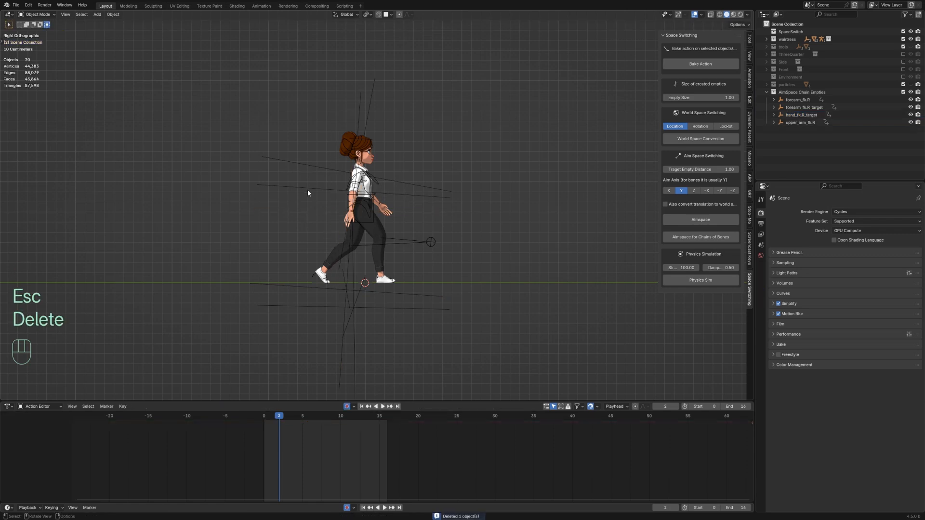
Step: Check the forearm_fk.R empty, then delete the upper_arm_fk.R empty
{"action": "left_click", "coordinate": [307, 190]}
{"action": "key", "text": "g"}
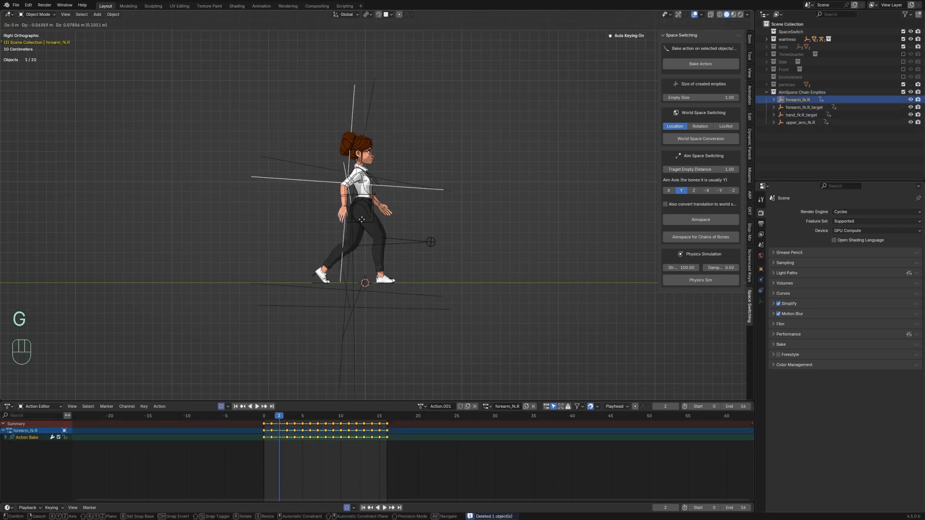
{"action": "key", "text": "Escape"}
{"action": "left_click", "coordinate": [316, 164]}
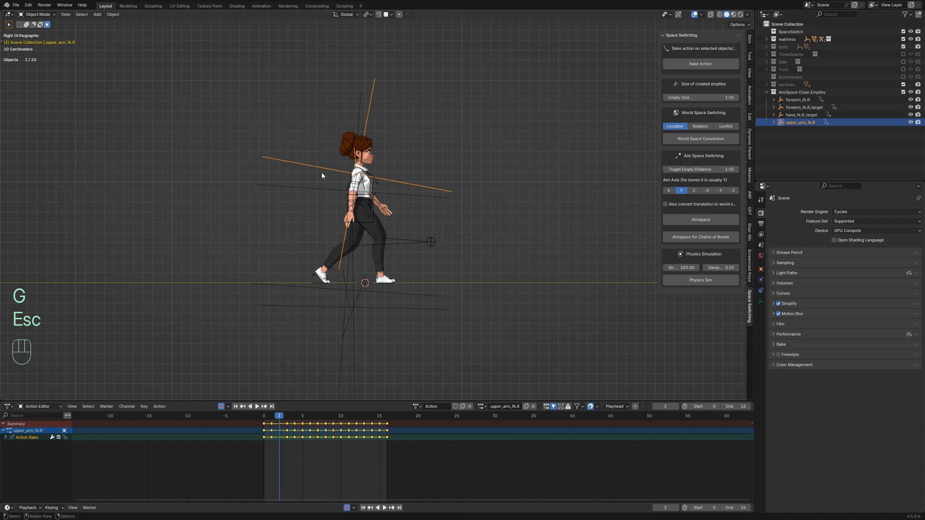
{"action": "key", "text": "Delete"}
Step: Select the hand_fk.R_target empty and scrub the timeline from frame 0 to 16 and back
{"action": "left_click", "coordinate": [316, 188]}
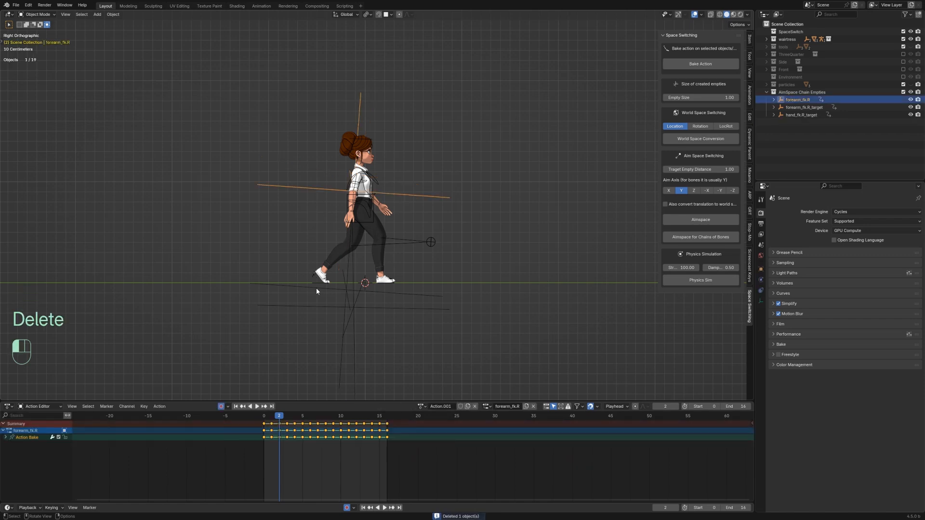
{"action": "left_click", "coordinate": [316, 288]}
{"action": "left_click", "coordinate": [307, 307]}
{"action": "left_click", "coordinate": [304, 195]}
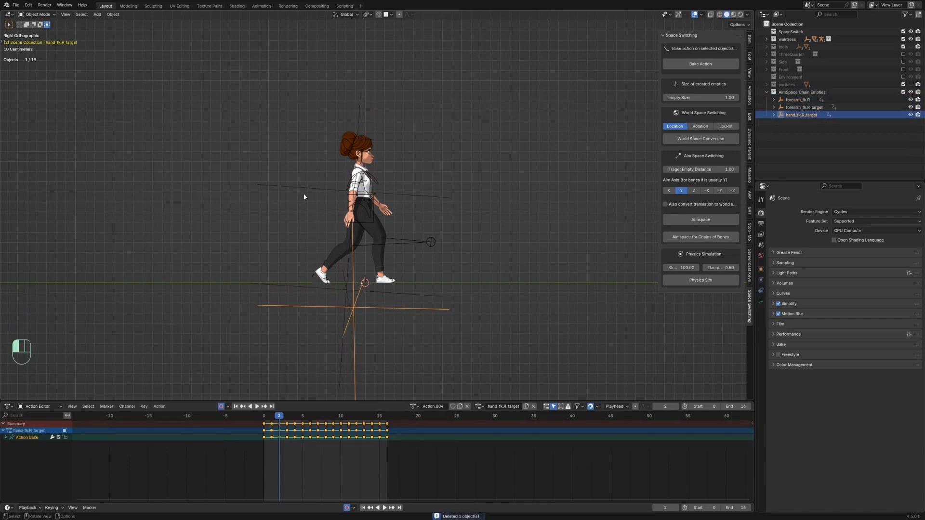
{"action": "left_click_drag", "start_coordinate": [279, 435], "coordinate": [388, 430]}
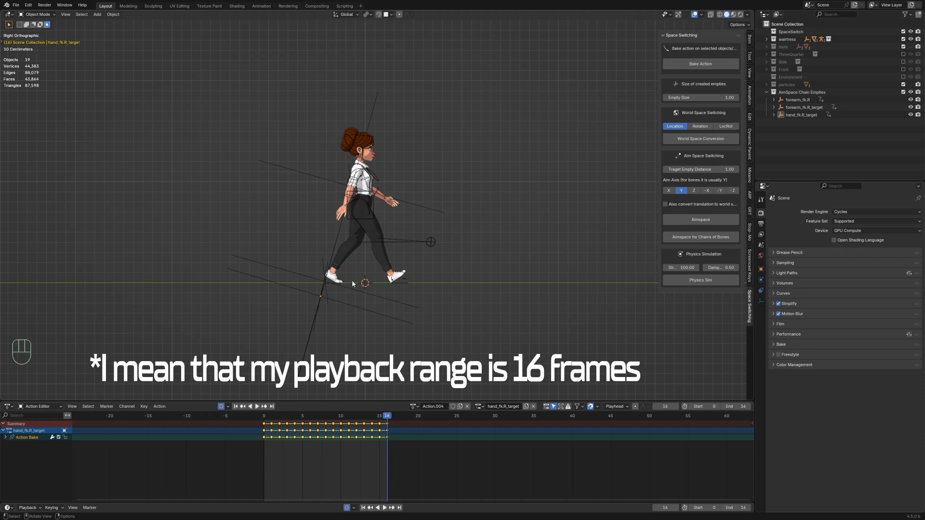
{"action": "left_click_drag", "start_coordinate": [384, 418], "coordinate": [262, 426]}
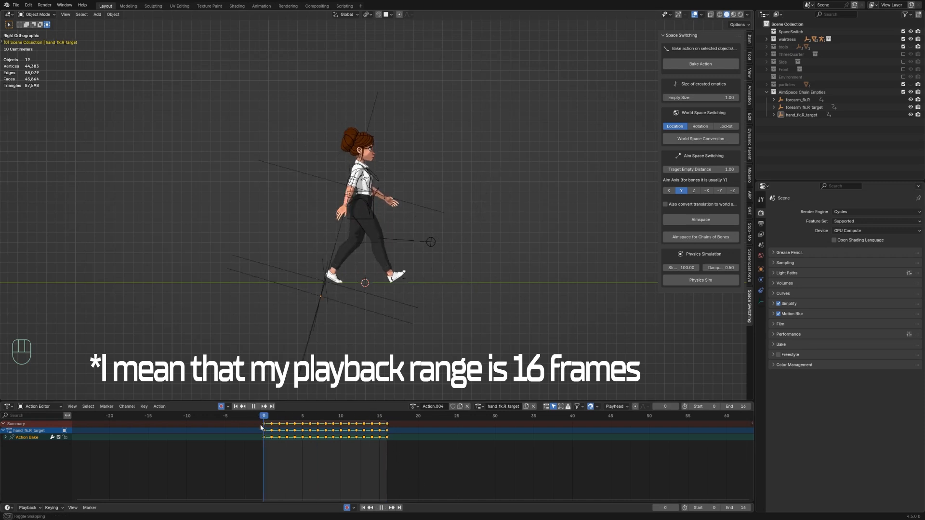
Step: Select the forearm_fk.R, forearm_fk.R_target and hand_fk.R_target empties together
{"action": "left_click", "coordinate": [319, 178]}
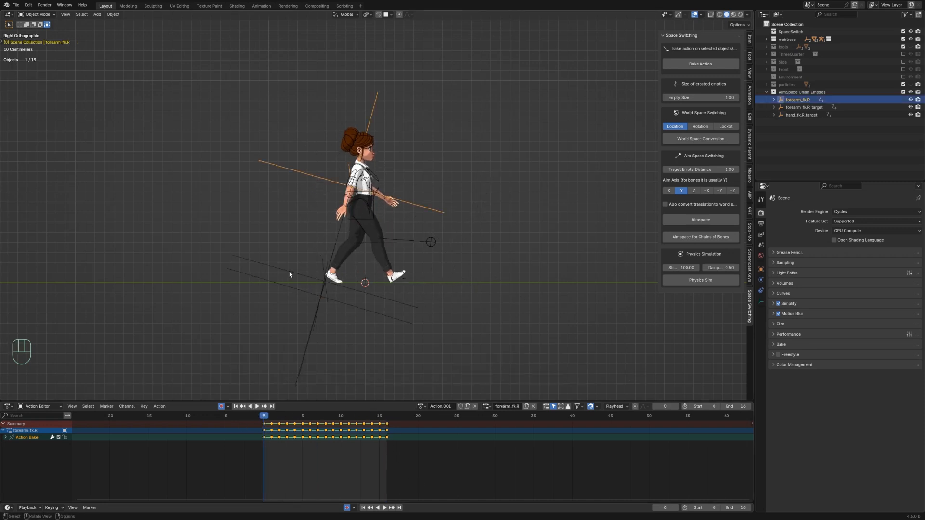
{"action": "left_click", "coordinate": [282, 289], "text": "shift"}
{"action": "left_click", "coordinate": [283, 289], "text": "shift"}
{"action": "scroll", "coordinate": [300, 318], "scroll_direction": "up", "scroll_amount": 2}
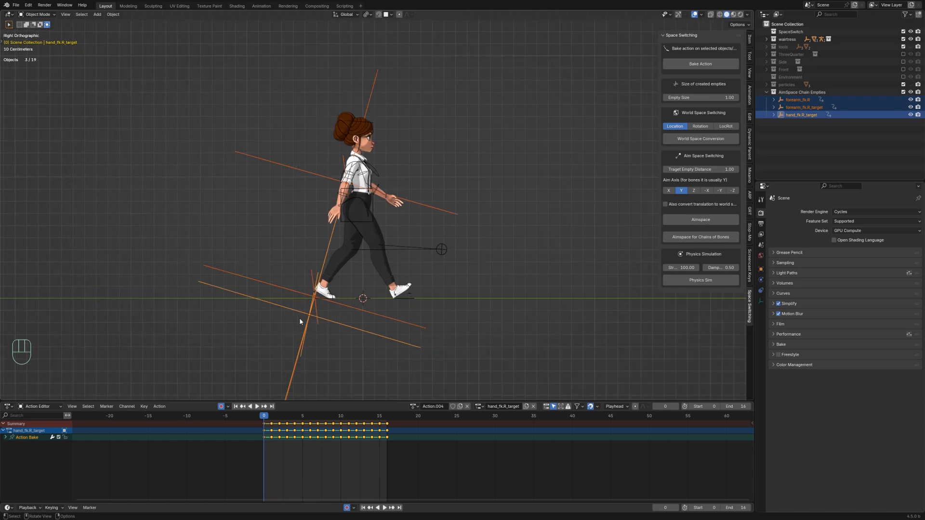
Step: Switch the animation editor to the Graph Editor and make all keyframes of the three selected empties cyclic
{"action": "left_click", "coordinate": [9, 406]}
{"action": "left_click", "coordinate": [106, 443]}
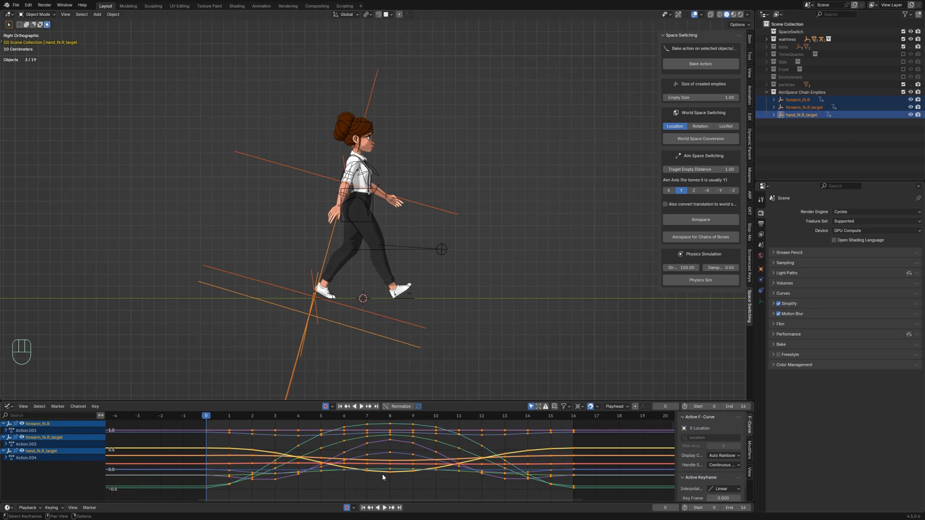
{"action": "key", "text": "a"}
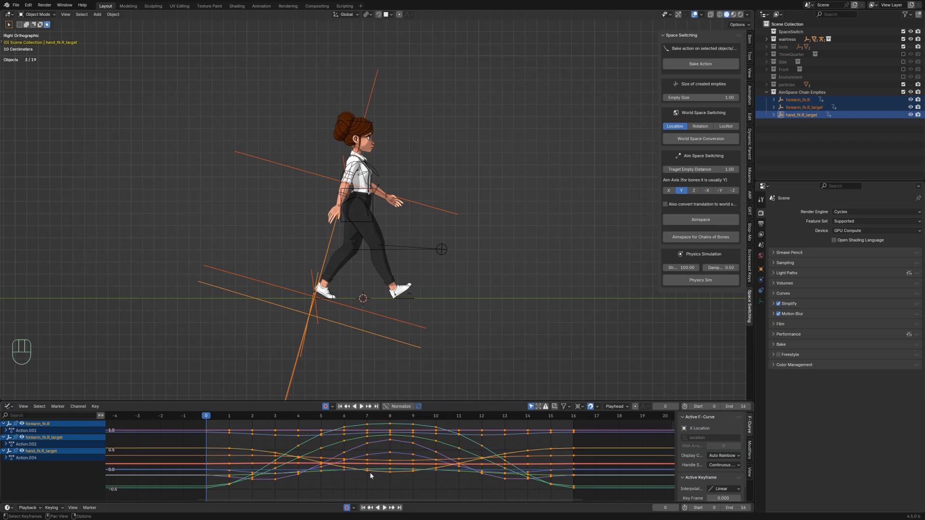
{"action": "scroll", "coordinate": [370, 476], "scroll_direction": "down", "scroll_amount": 3}
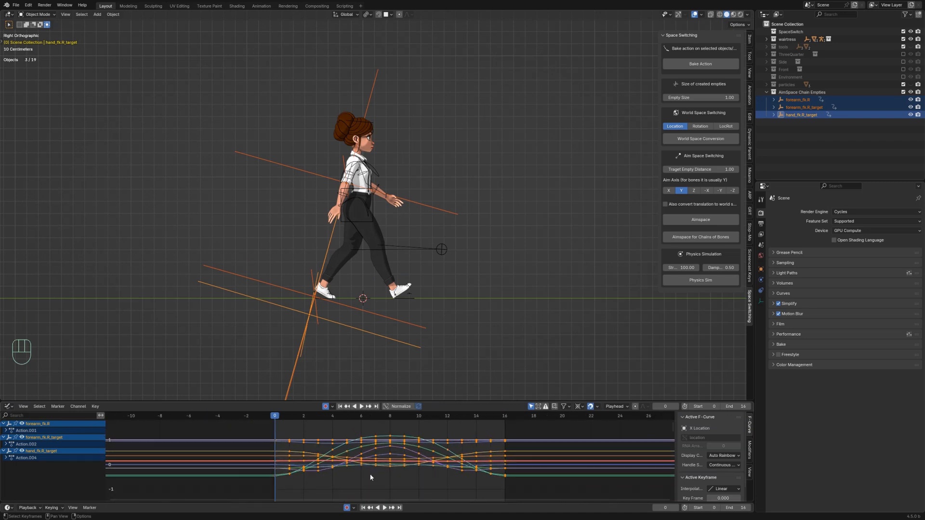
{"action": "key", "text": "shift"}
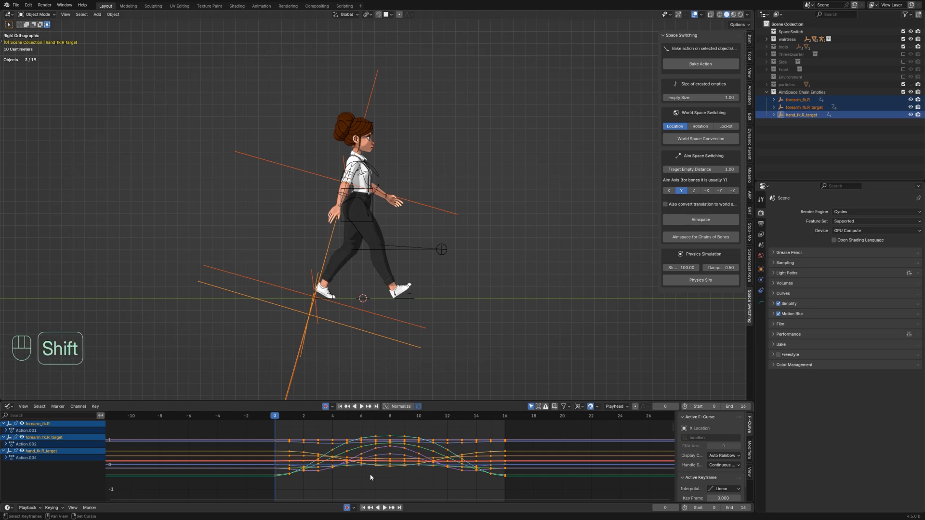
{"action": "key", "text": "shift+e"}
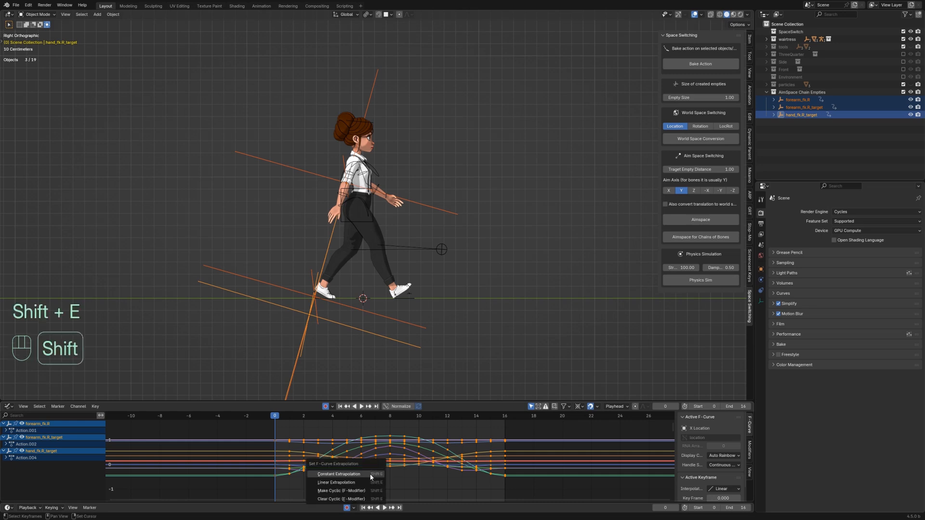
{"action": "left_click", "coordinate": [350, 492]}
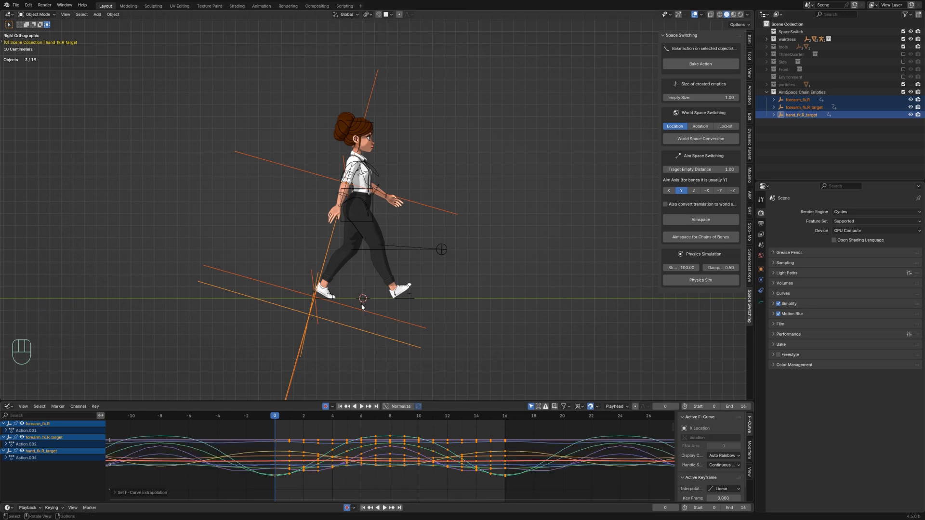
Step: Select the forearm_fk.R empty and offset its keyframes 1 frame along the time axis
{"action": "scroll", "coordinate": [362, 307], "scroll_direction": "up", "scroll_amount": 1}
{"action": "middle_click_drag", "start_coordinate": [366, 337], "coordinate": [362, 312], "text": "shift"}
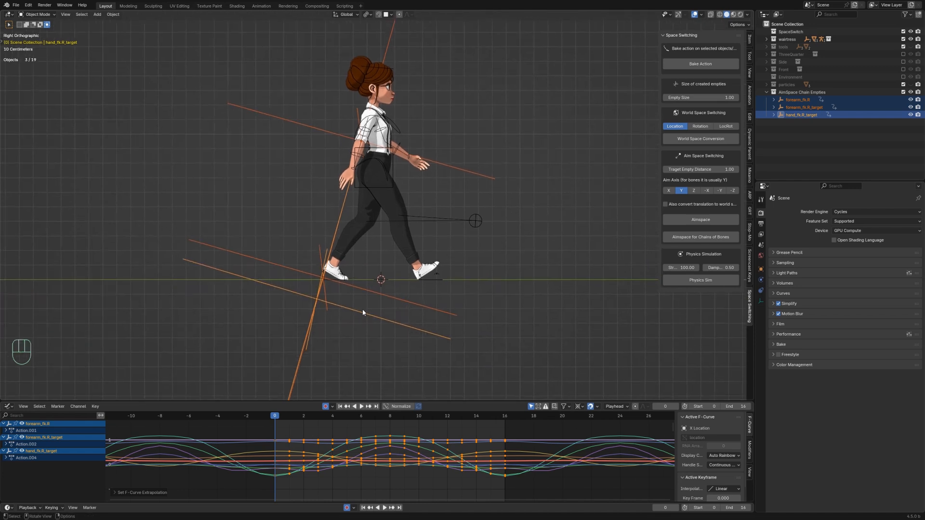
{"action": "left_click", "coordinate": [342, 137]}
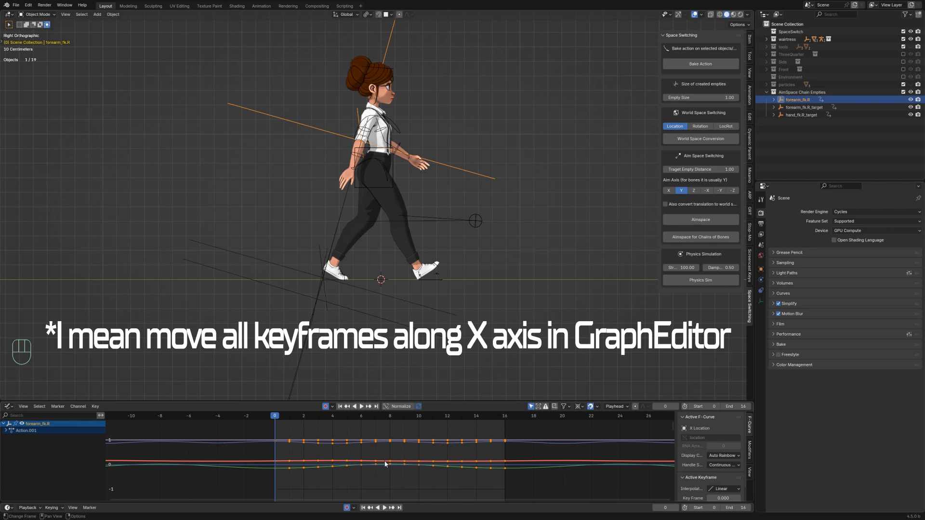
{"action": "key", "text": "g"}
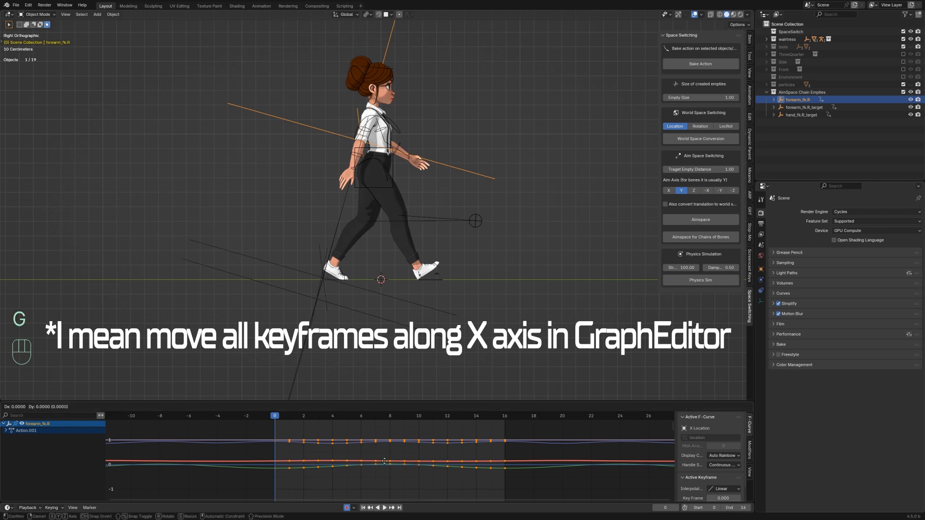
{"action": "key", "text": "x"}
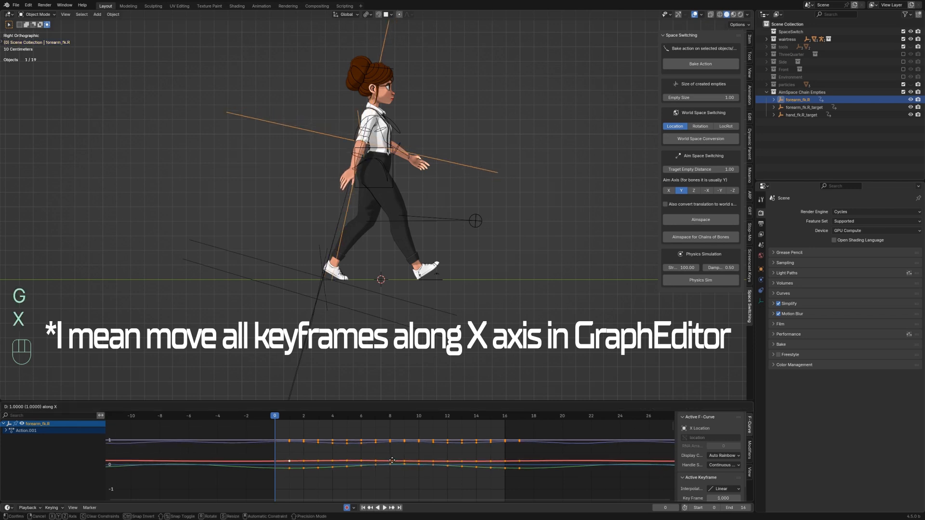
{"action": "left_click", "coordinate": [391, 460]}
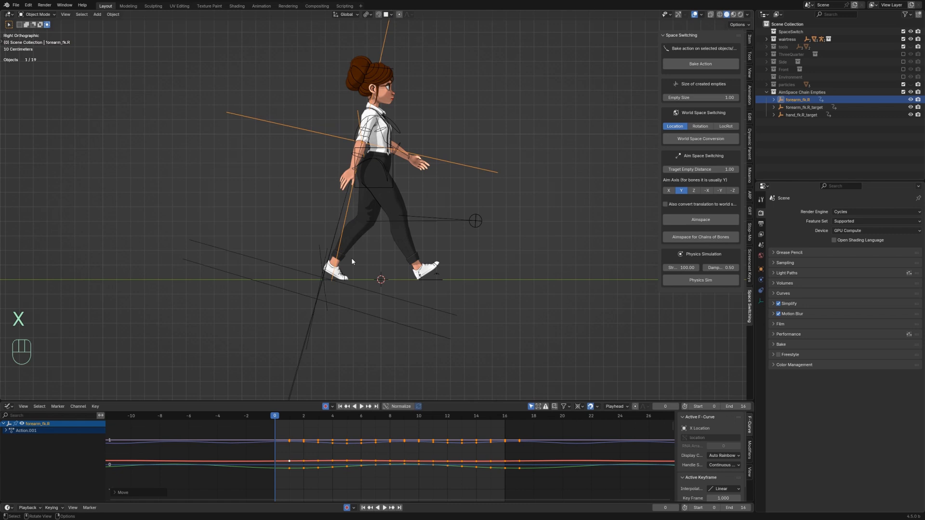
Step: Select the forearm_fk.R_target empty and offset its keyframes 2 frames along the time axis
{"action": "left_click", "coordinate": [314, 279]}
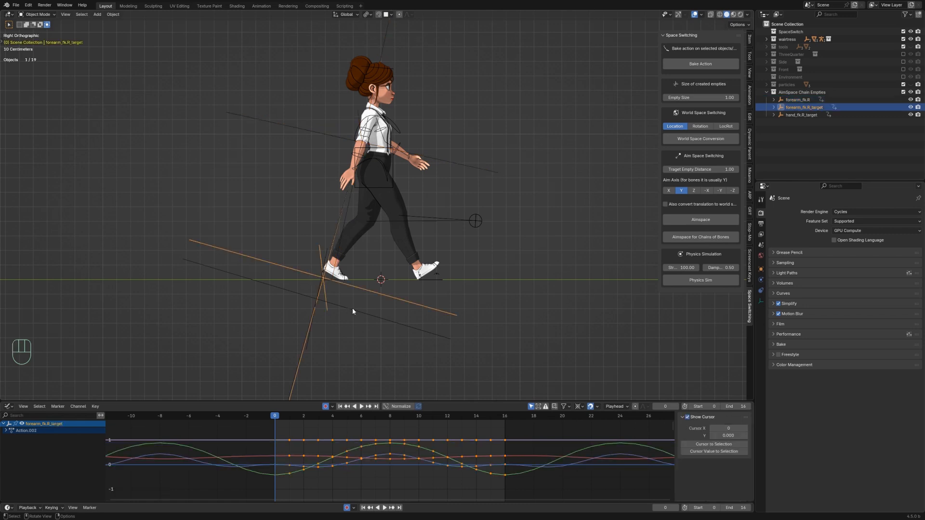
{"action": "key", "text": "g"}
{"action": "key", "text": "x"}
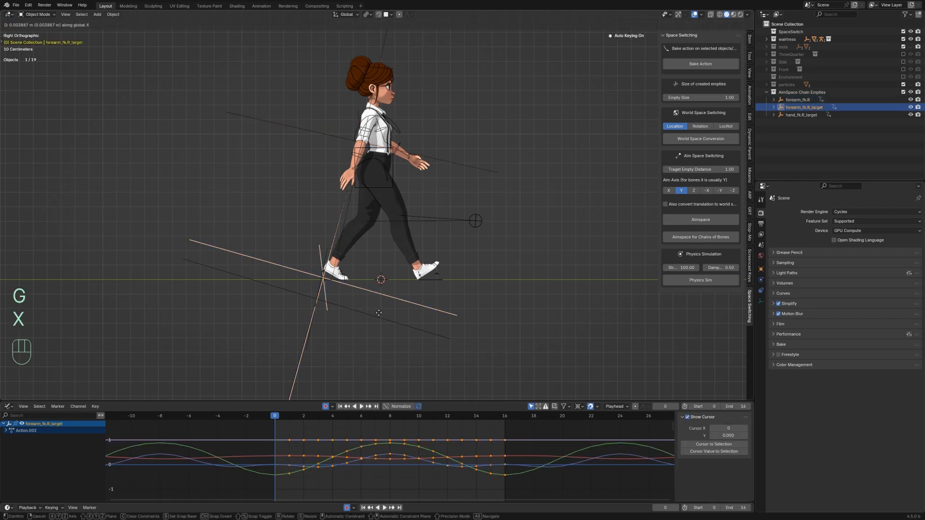
{"action": "key", "text": "Escape"}
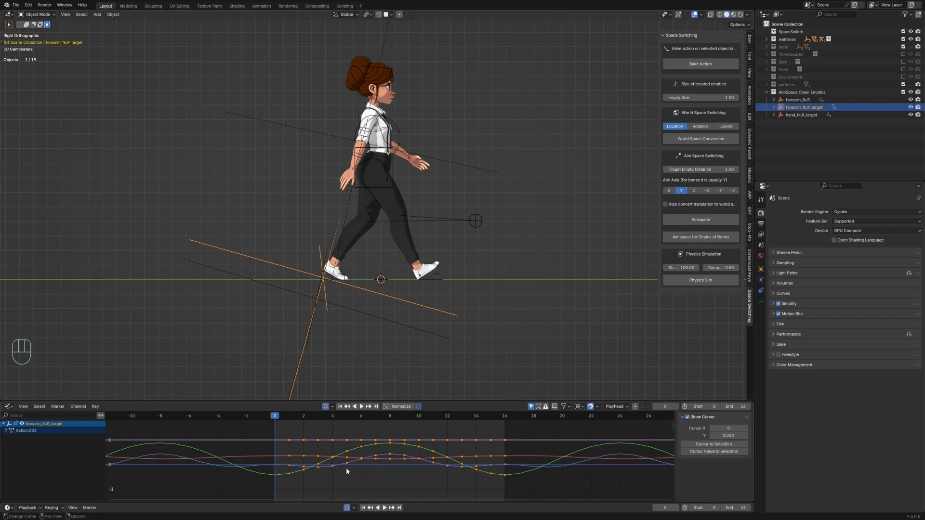
{"action": "key", "text": "g"}
{"action": "key", "text": "x"}
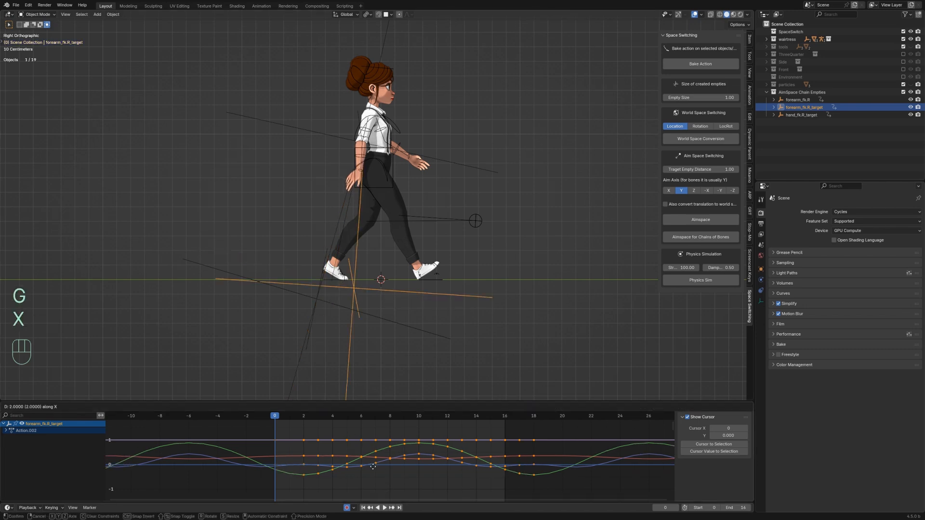
{"action": "left_click", "coordinate": [374, 466]}
Step: Select the hand_fk.R_target empty and offset its keyframes 3 frames along the time axis
{"action": "left_click", "coordinate": [311, 301]}
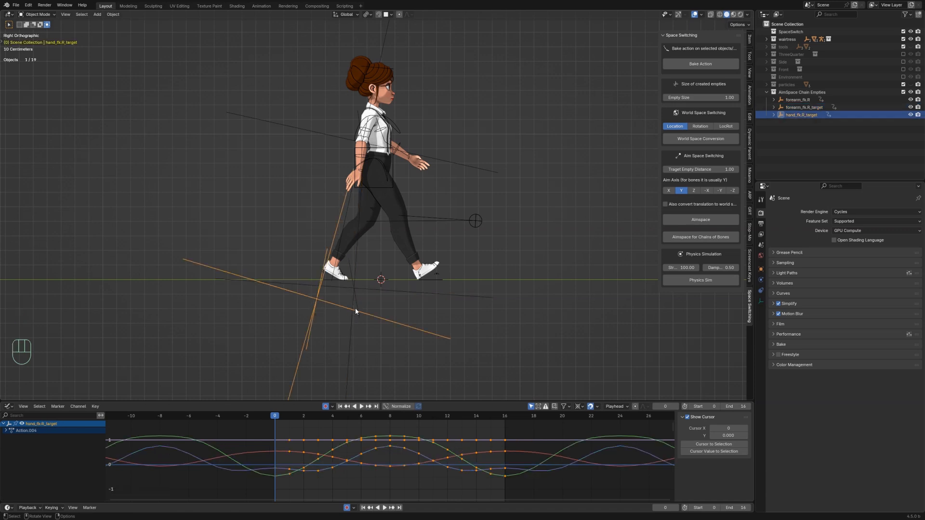
{"action": "key", "text": "g"}
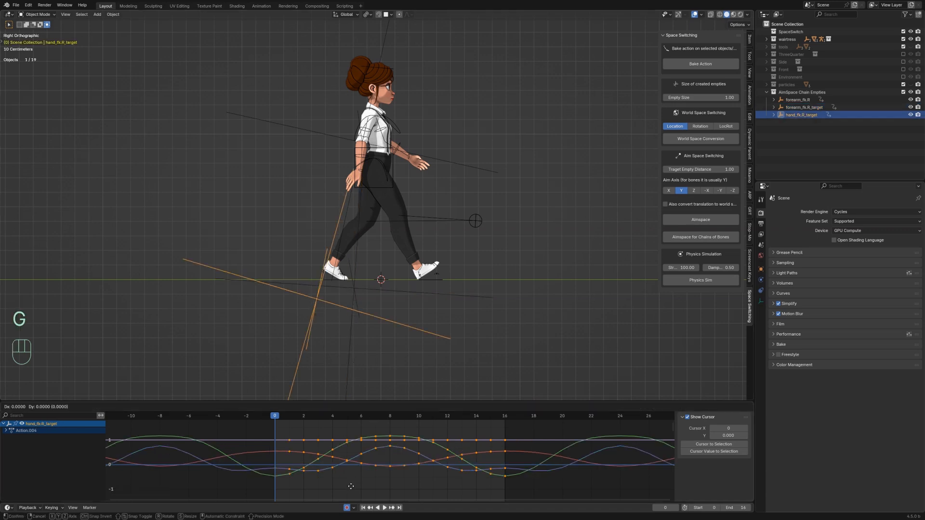
{"action": "key", "text": "x"}
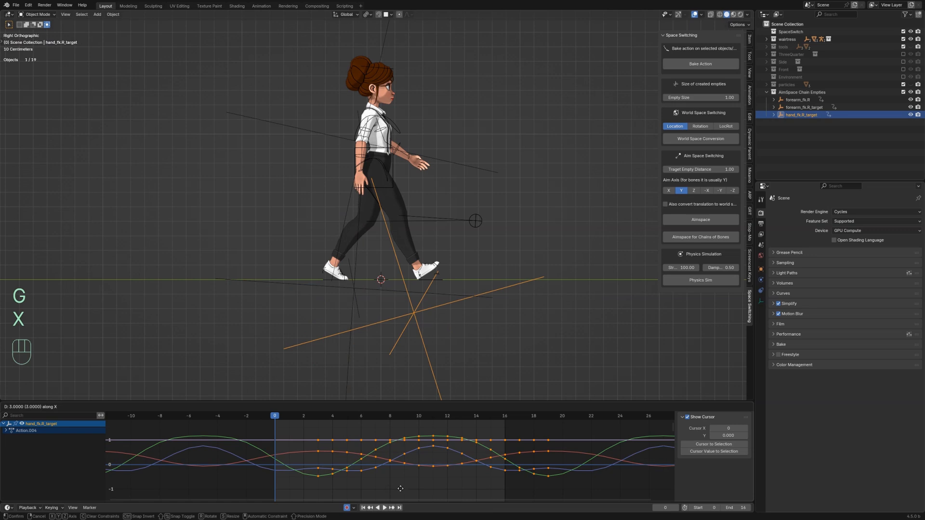
{"action": "left_click", "coordinate": [407, 489]}
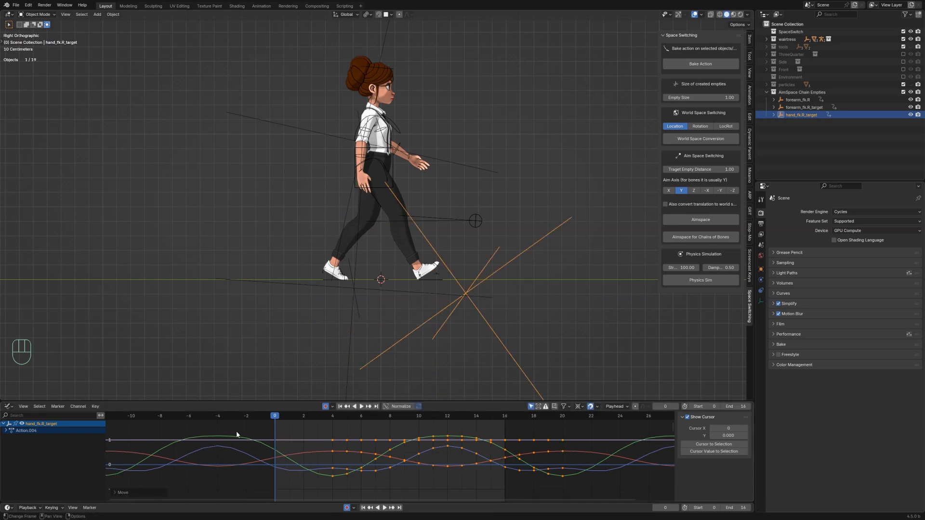
Step: Play the animation with overlays toggled off to review the overlapping arm motion
{"action": "key", "text": "space"}
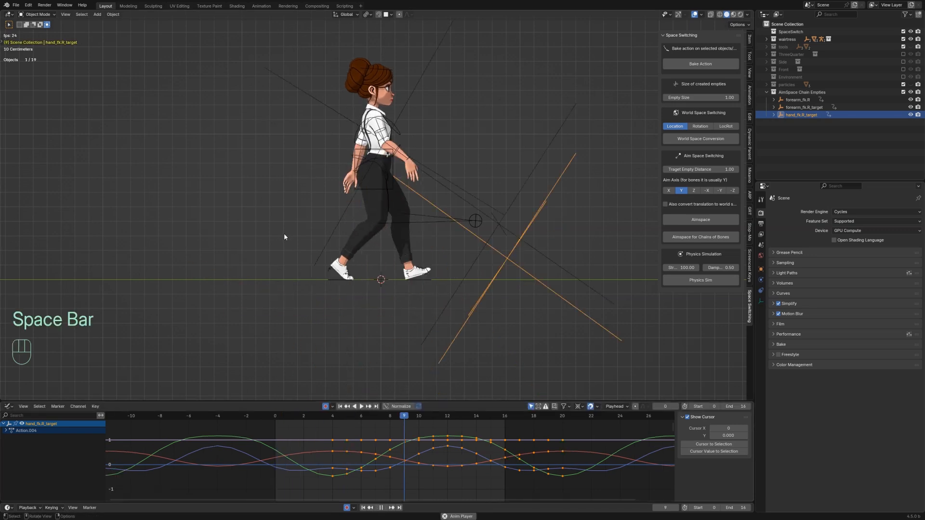
{"action": "key", "text": "shift+alt+z"}
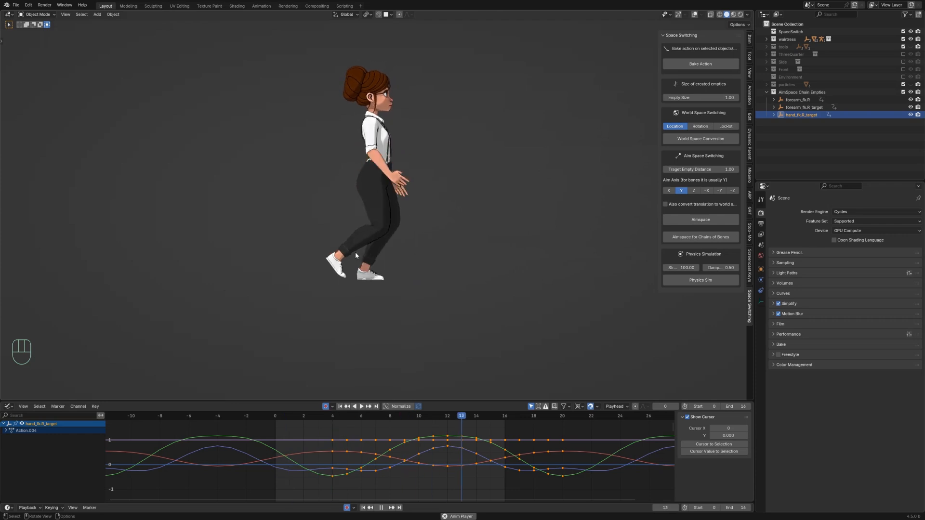
{"action": "key", "text": "space"}
{"action": "key", "text": "shift+alt+z"}
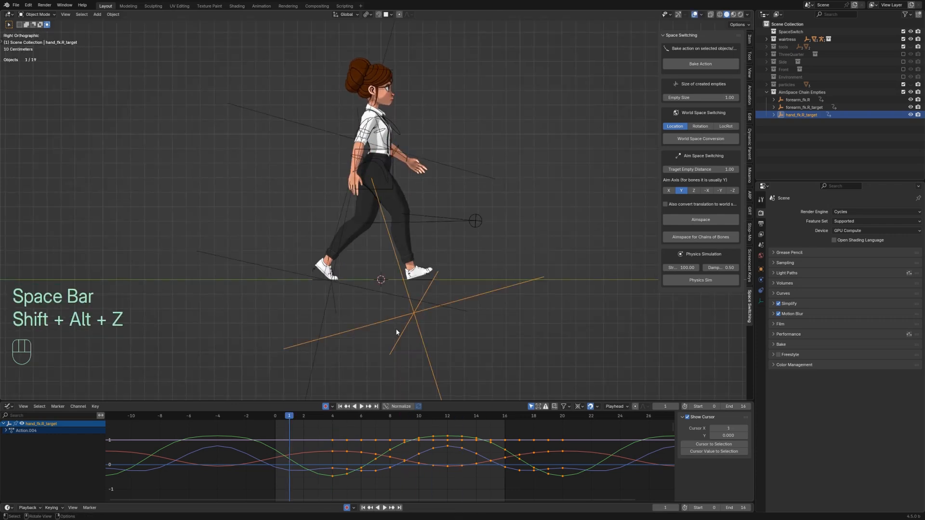
Step: Readjust the time offset of the hand_fk.R_target keyframes along the time axis
{"action": "key", "text": "g"}
{"action": "key", "text": "x"}
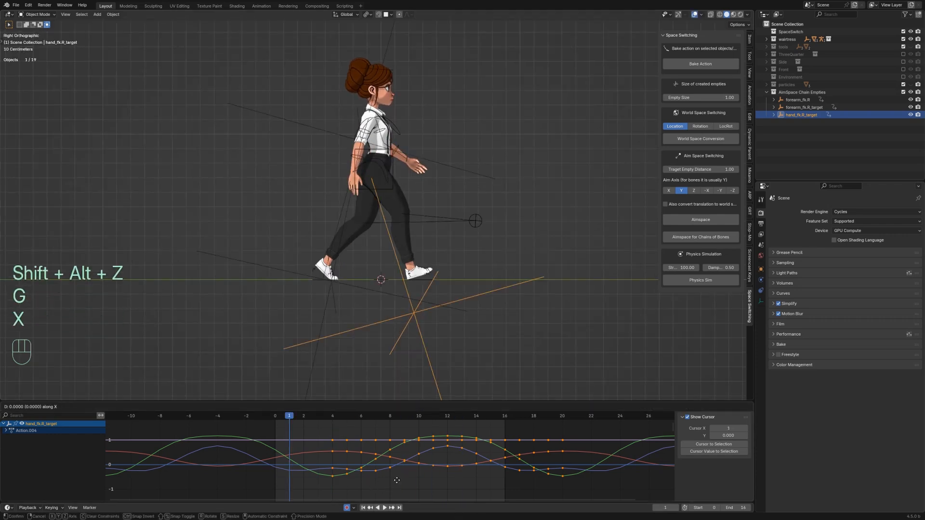
{"action": "left_click", "coordinate": [383, 479]}
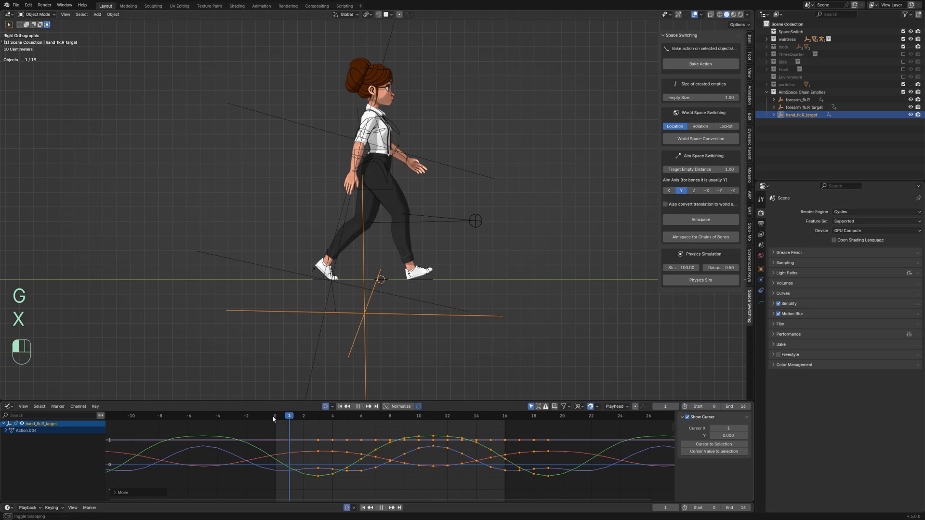
Step: Play the animation again without overlays to review the hand's overlapping motion
{"action": "key", "text": "space"}
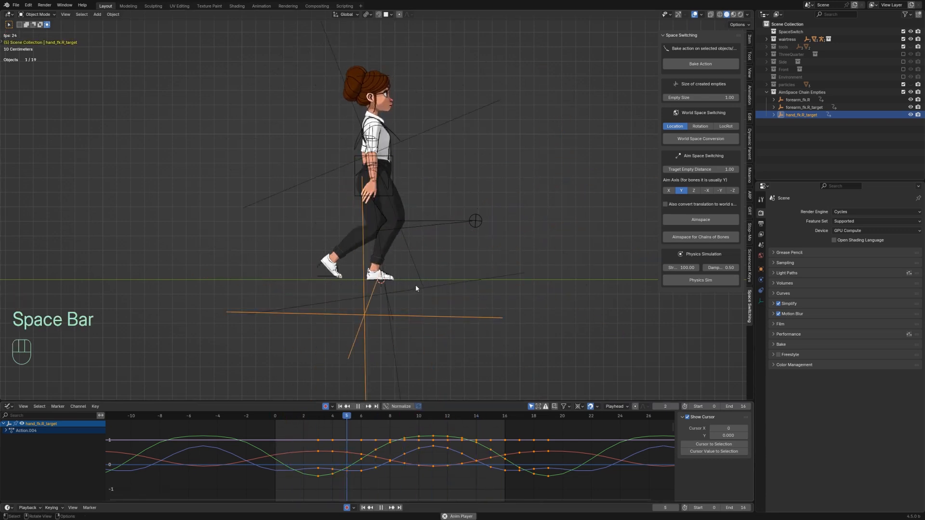
{"action": "key", "text": "shift+alt+z"}
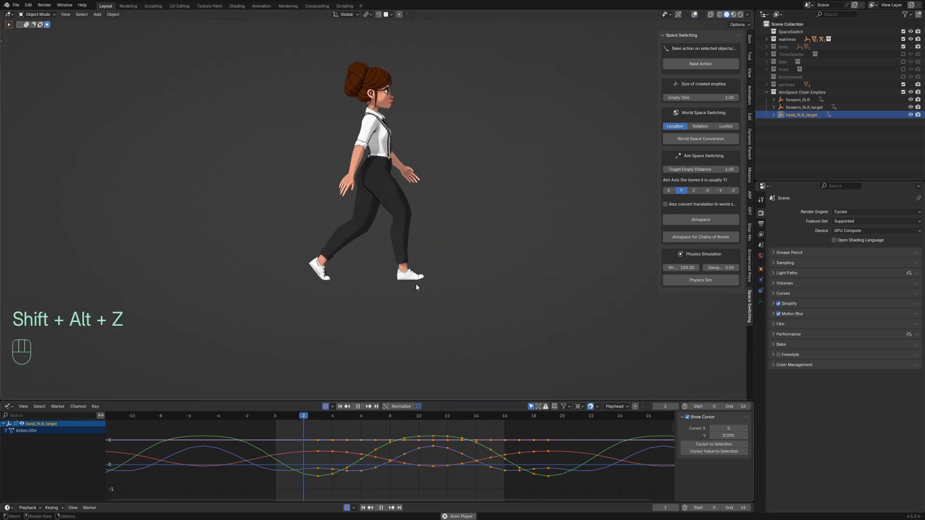
{"action": "key", "text": "space"}
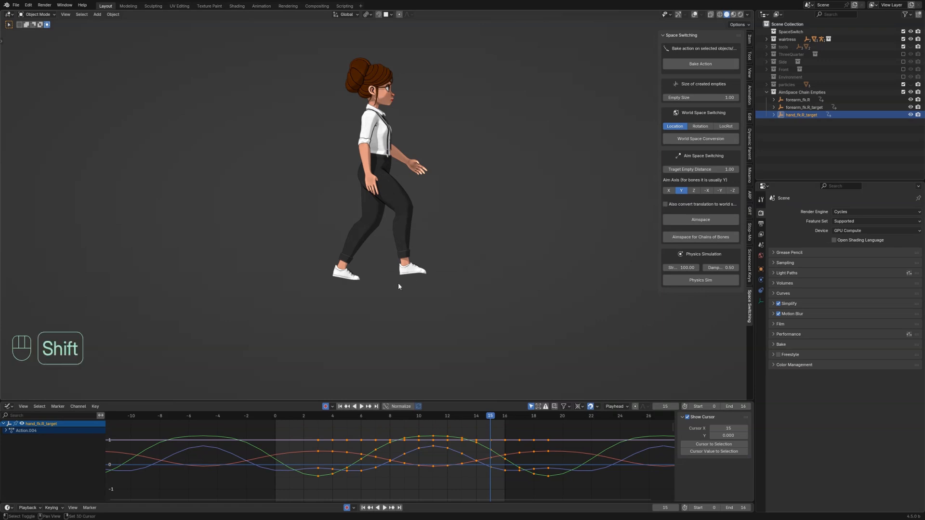
{"action": "key", "text": "shift+alt+z"}
Step: Select the hand_fk.R bone in Pose Mode and set its Damped Track constraint influence to 0.5
{"action": "scroll", "coordinate": [377, 196], "scroll_direction": "up", "scroll_amount": 3}
{"action": "left_click", "coordinate": [362, 149]}
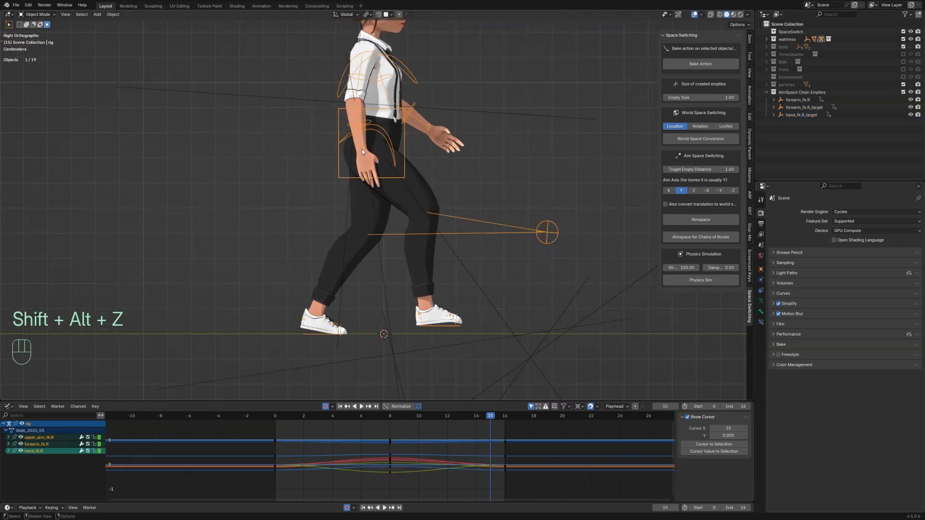
{"action": "key", "text": "ctrl+Tab"}
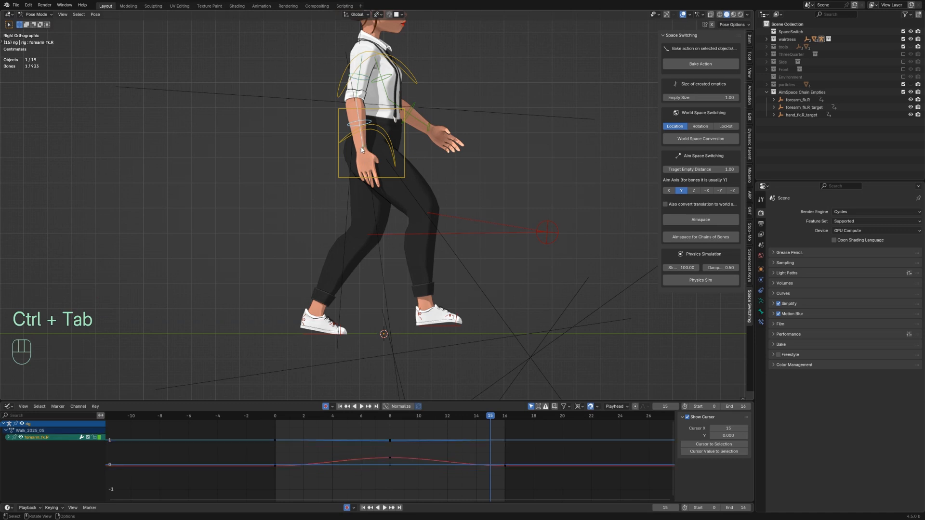
{"action": "left_click", "coordinate": [360, 155]}
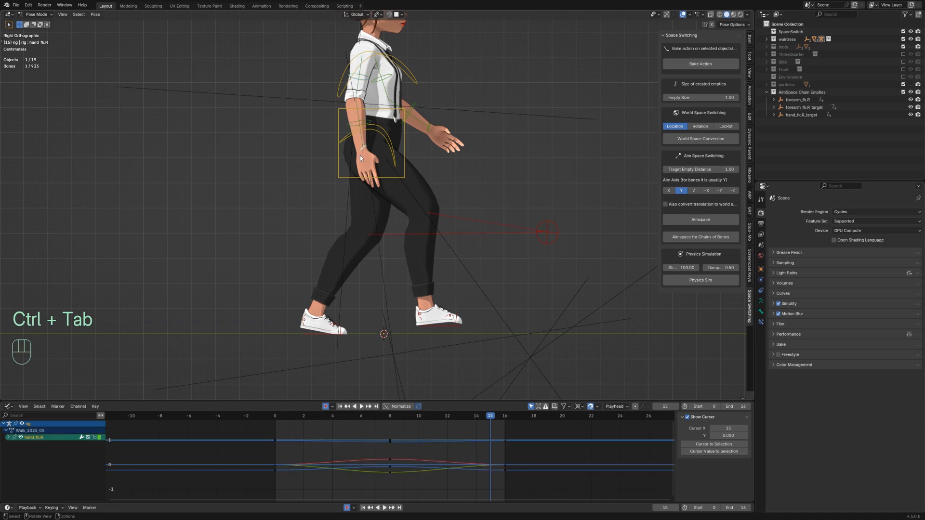
{"action": "left_click", "coordinate": [761, 322]}
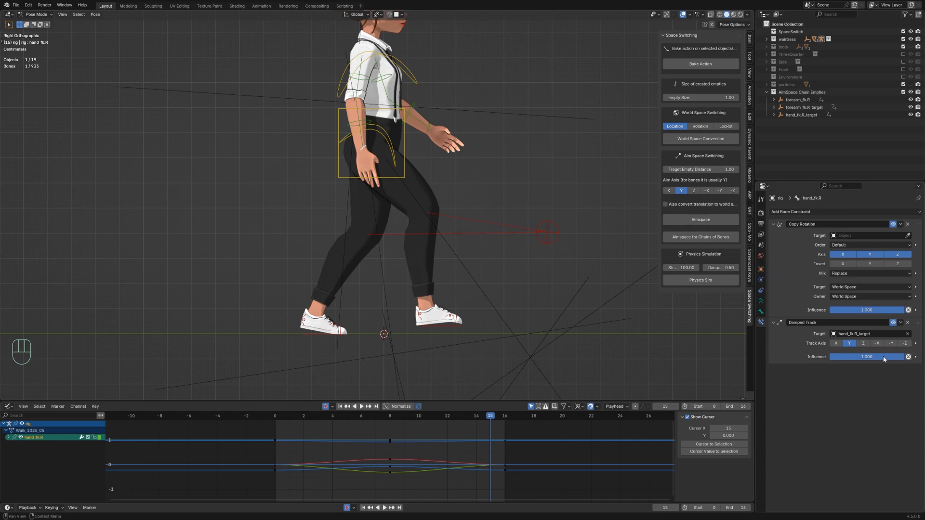
{"action": "left_click_drag", "start_coordinate": [884, 359], "coordinate": [871, 357]}
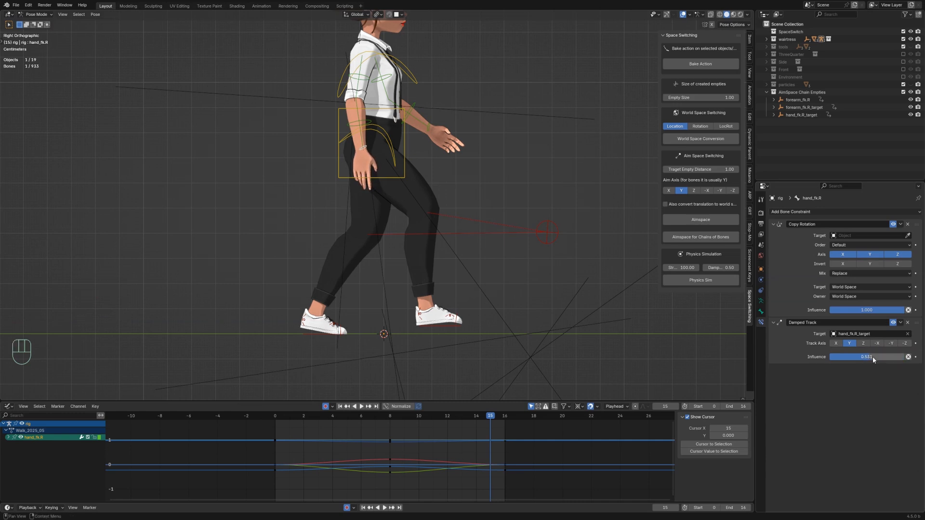
{"action": "left_click", "coordinate": [872, 357]}
{"action": "type", "text": "0.5"}
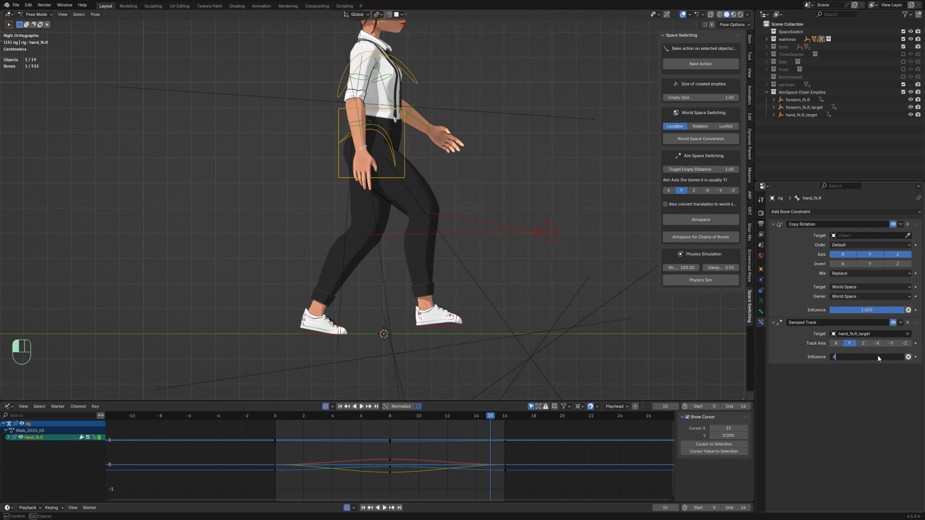
{"action": "key", "text": "Return"}
Step: Keep the Copy Rotation influence at full and play the animation to review the hand
{"action": "left_click_drag", "start_coordinate": [874, 310], "coordinate": [902, 310]}
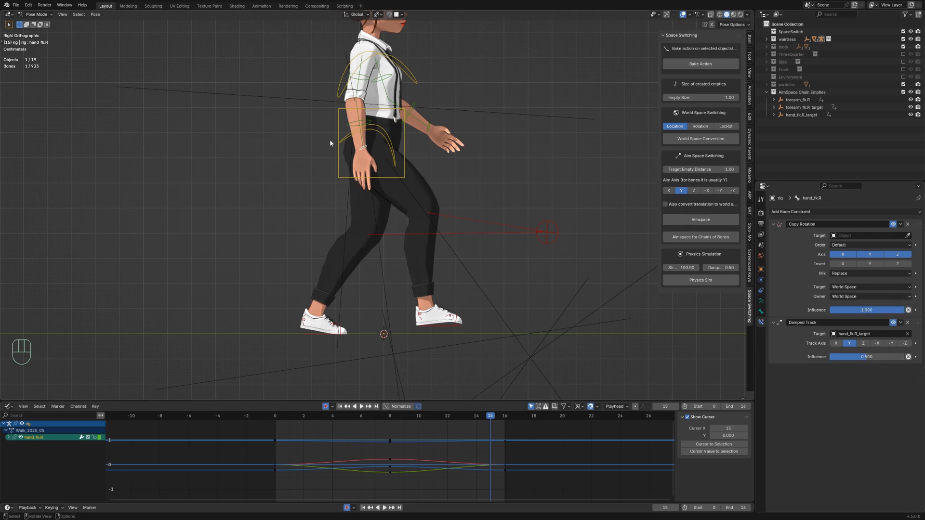
{"action": "key", "text": "space"}
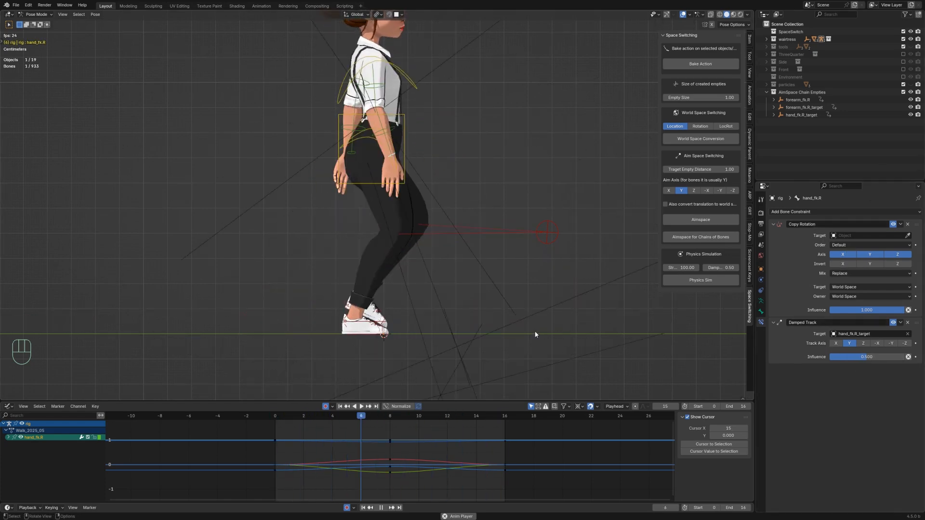
Step: Play the walk cycle with overlays hidden to review the right hand's overlapping motion, then return to frame 0
{"action": "key", "text": "shift+alt+z"}
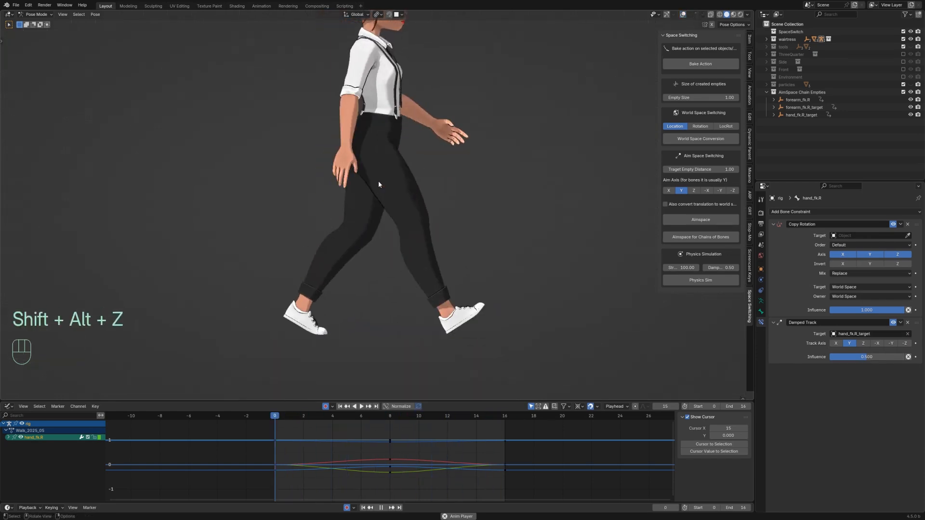
{"action": "key", "text": "shift+alt+z"}
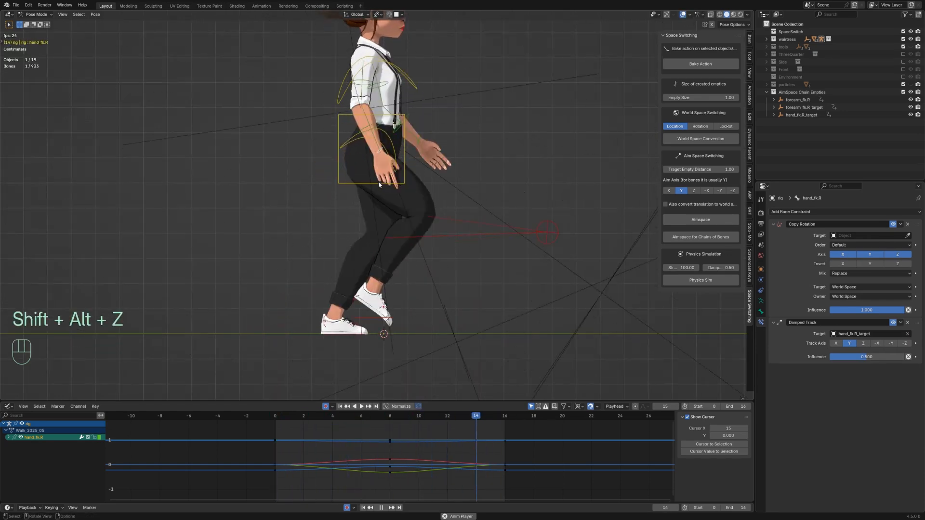
{"action": "key", "text": "shift+alt+z"}
{"action": "key", "text": "space"}
{"action": "key", "text": "space"}
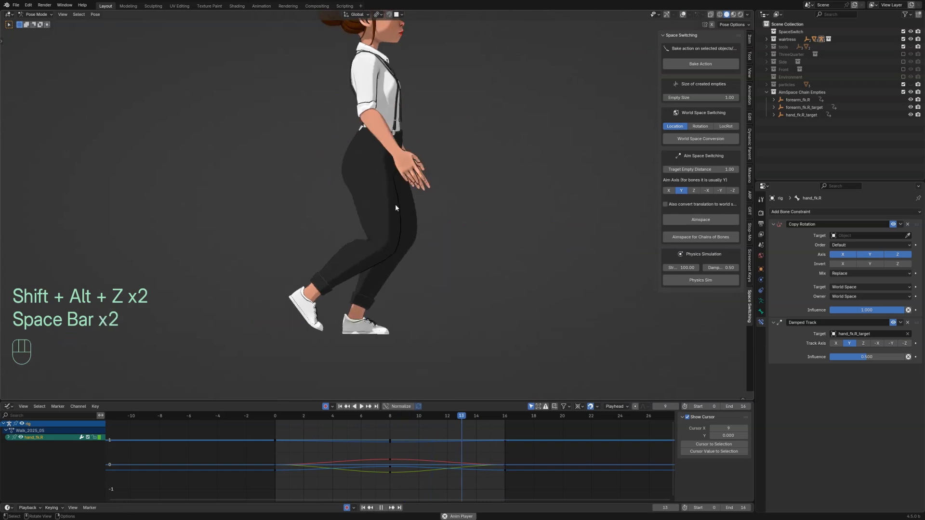
{"action": "key", "text": "space"}
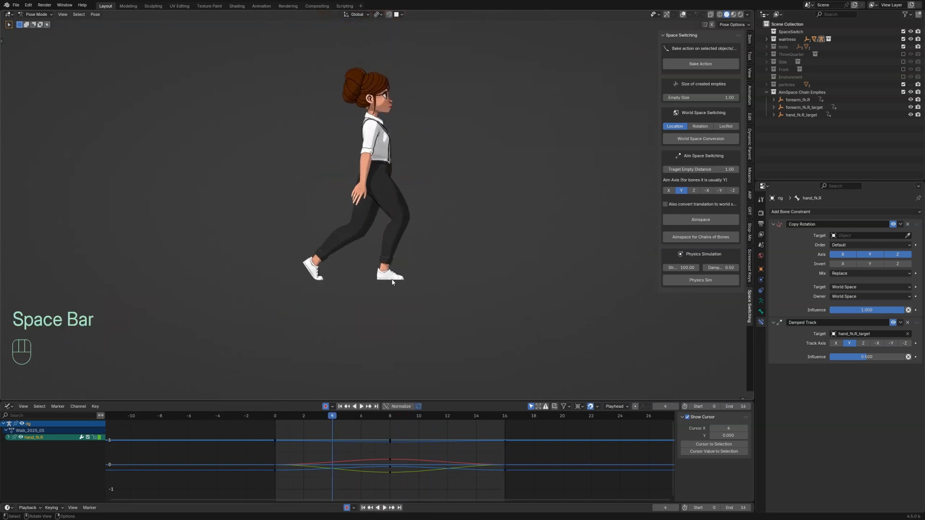
{"action": "left_click_drag", "start_coordinate": [329, 414], "coordinate": [267, 418]}
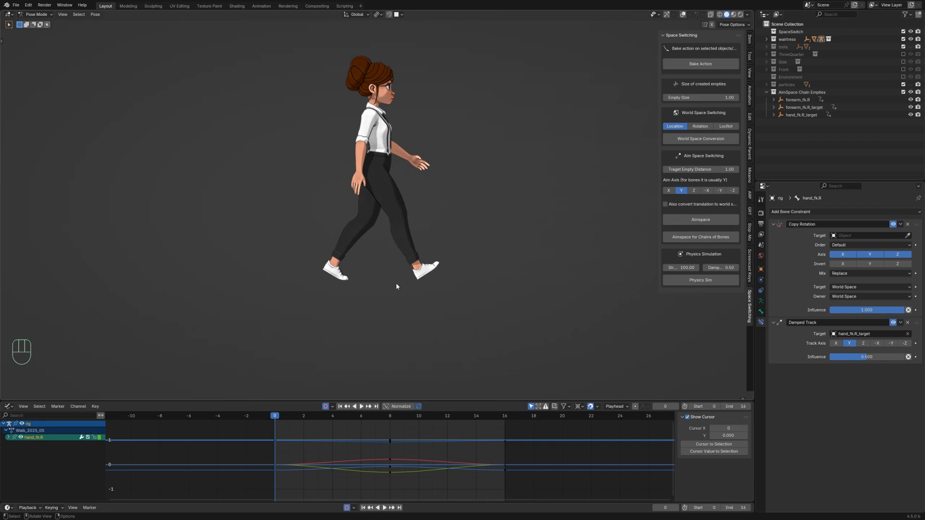
Step: Bake the right upper arm, forearm and hand FK bones over frames 0–14 with Clear Constraints, Overwrite Current Action and Clean Curves enabled
{"action": "key", "text": "shift+alt+z"}
{"action": "scroll", "coordinate": [416, 162], "scroll_direction": "up", "scroll_amount": 3}
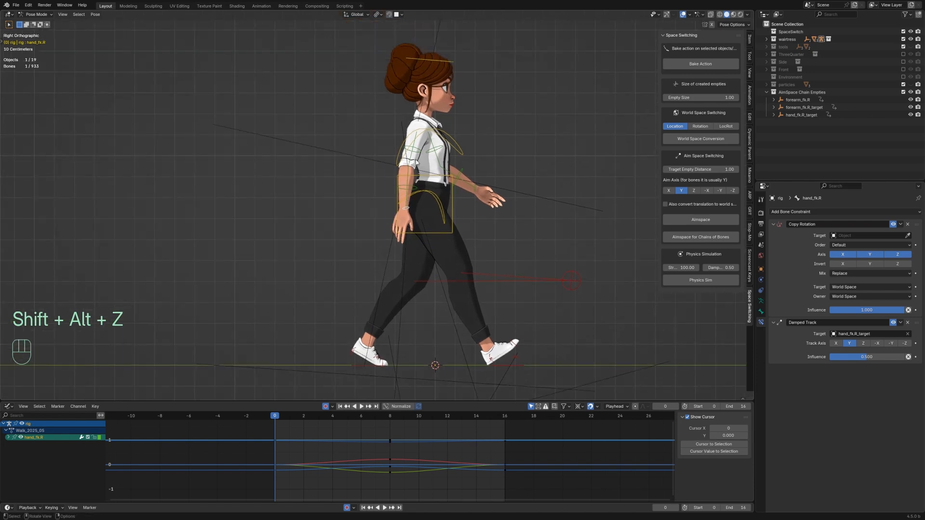
{"action": "left_click", "coordinate": [418, 160]}
{"action": "left_click", "coordinate": [411, 198], "text": "shift"}
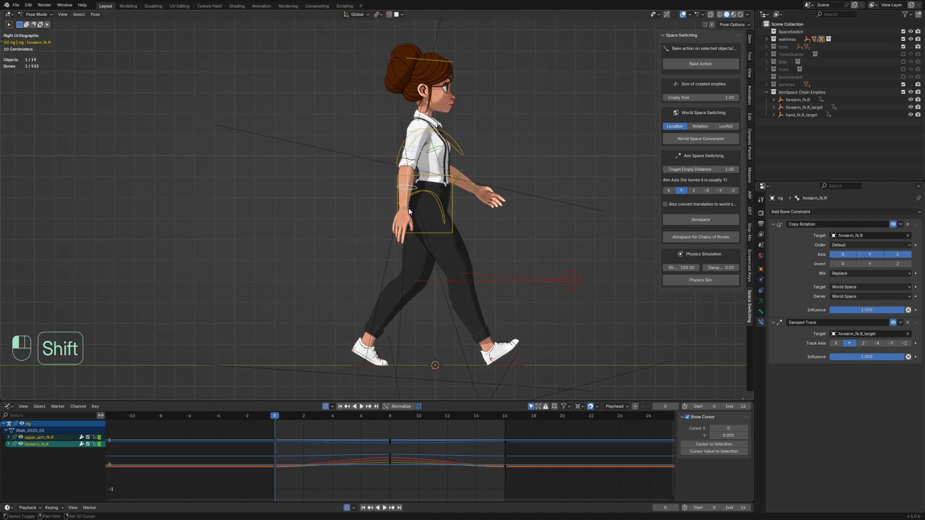
{"action": "left_click", "coordinate": [407, 216], "text": "shift"}
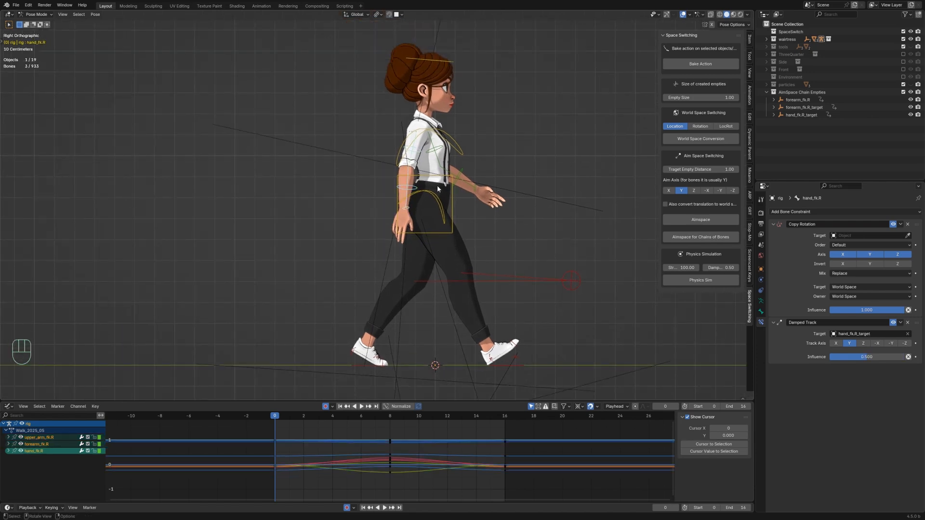
{"action": "key", "text": "F3"}
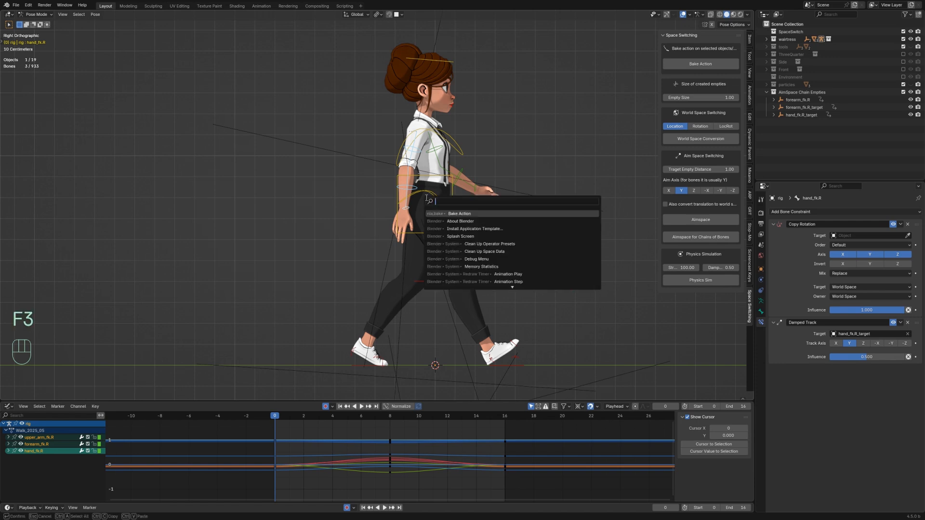
{"action": "left_click", "coordinate": [452, 215]}
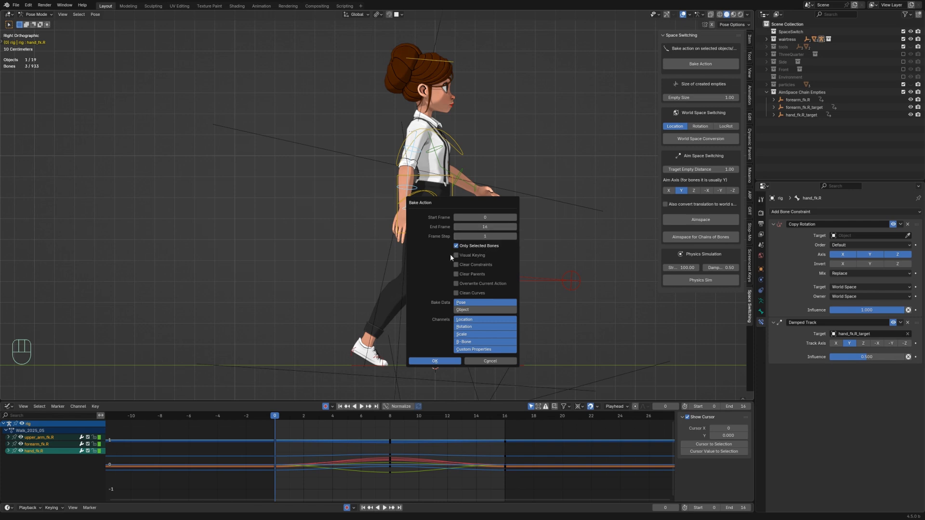
{"action": "left_click", "coordinate": [456, 264]}
{"action": "left_click", "coordinate": [456, 284]}
{"action": "left_click", "coordinate": [458, 294]}
{"action": "left_click", "coordinate": [435, 361]}
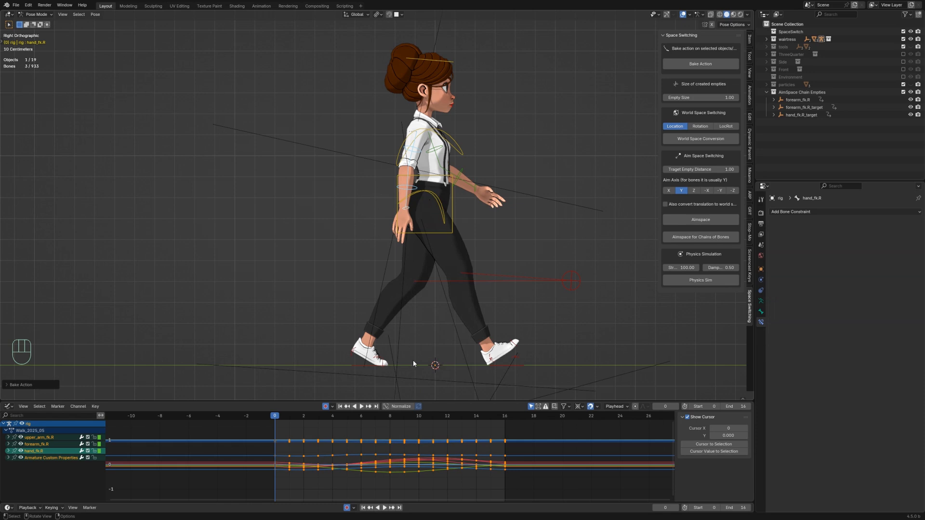
Step: Delete the three space-switching target empties and their AimSpace Chain Empties collection
{"action": "scroll", "coordinate": [408, 338], "scroll_direction": "down", "scroll_amount": 1}
{"action": "key", "text": "ctrl+Tab"}
{"action": "left_click", "coordinate": [398, 341]}
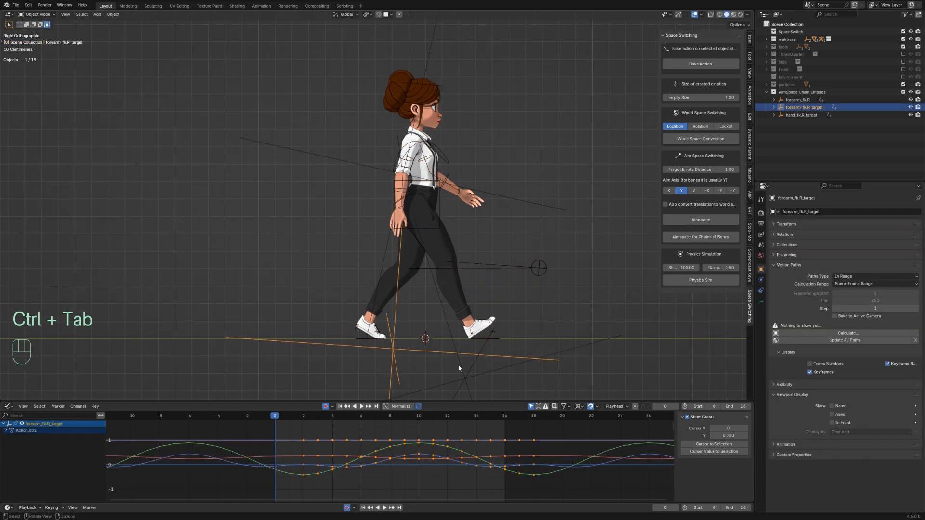
{"action": "left_click", "coordinate": [467, 373], "text": "shift"}
{"action": "left_click", "coordinate": [384, 252], "text": "shift"}
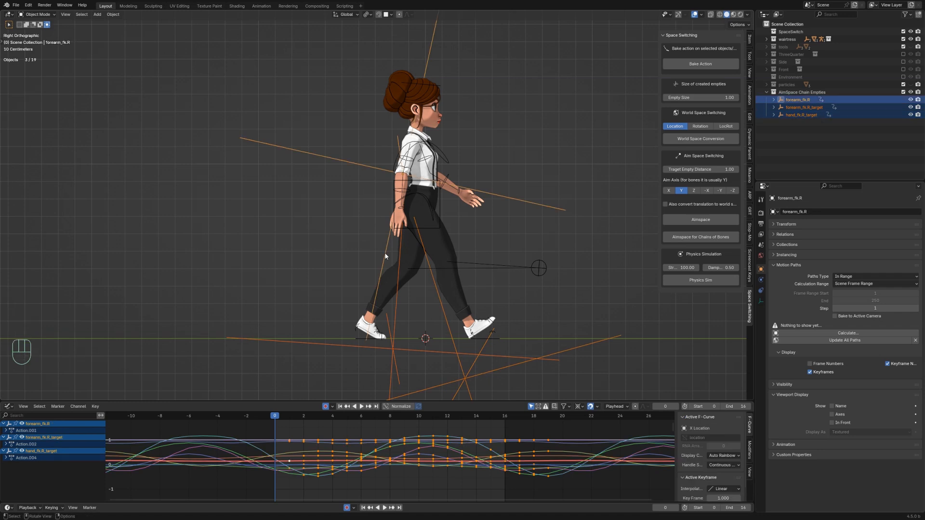
{"action": "key", "text": "Delete"}
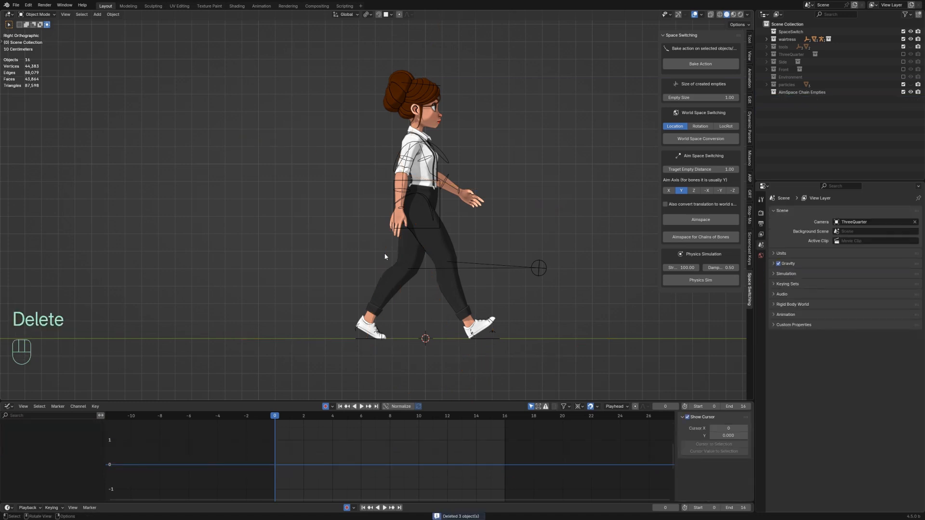
{"action": "right_click", "coordinate": [792, 94]}
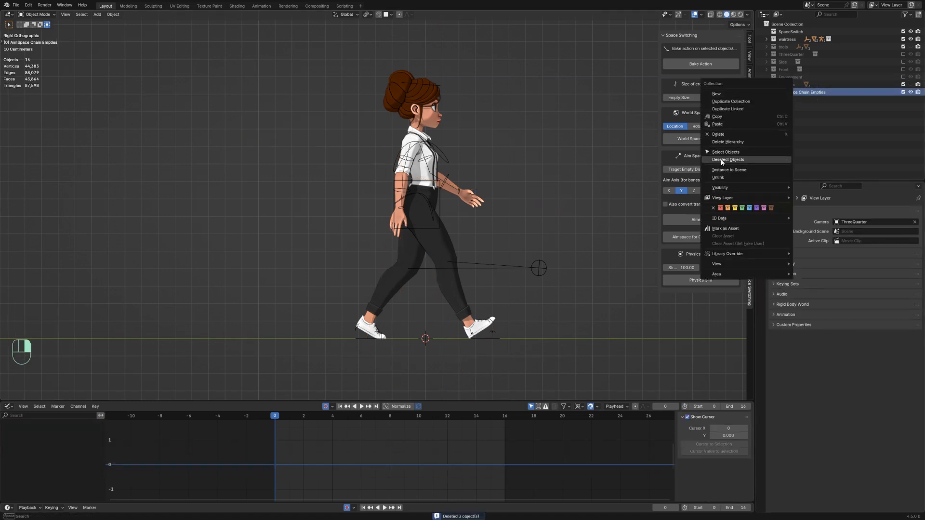
{"action": "left_click", "coordinate": [725, 142]}
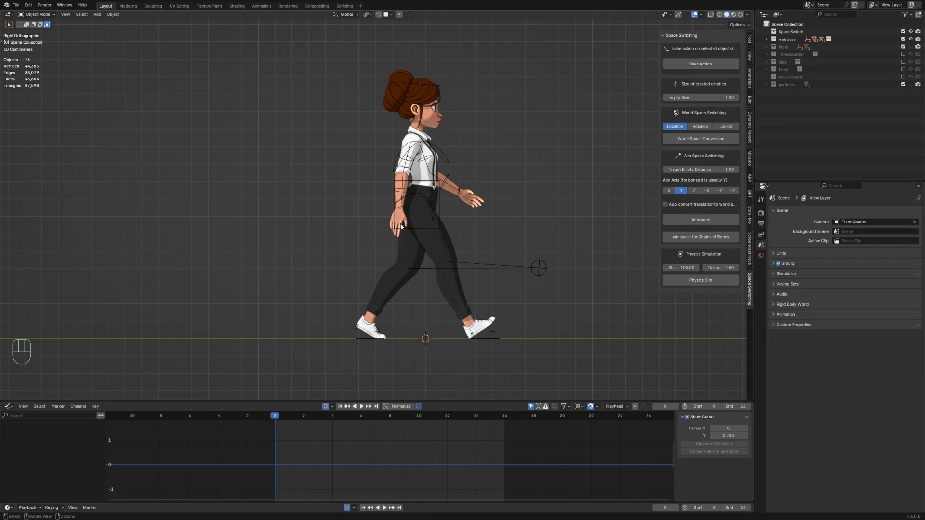
Step: Play the baked animation with and without overlays to review the arm
{"action": "key", "text": "space"}
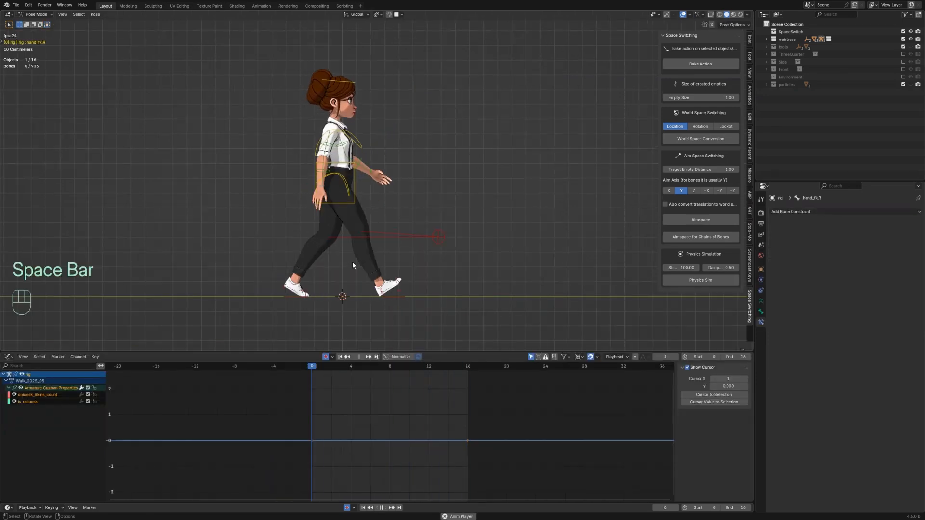
{"action": "key", "text": "shift+alt+z"}
{"action": "key", "text": "shift+alt+z"}
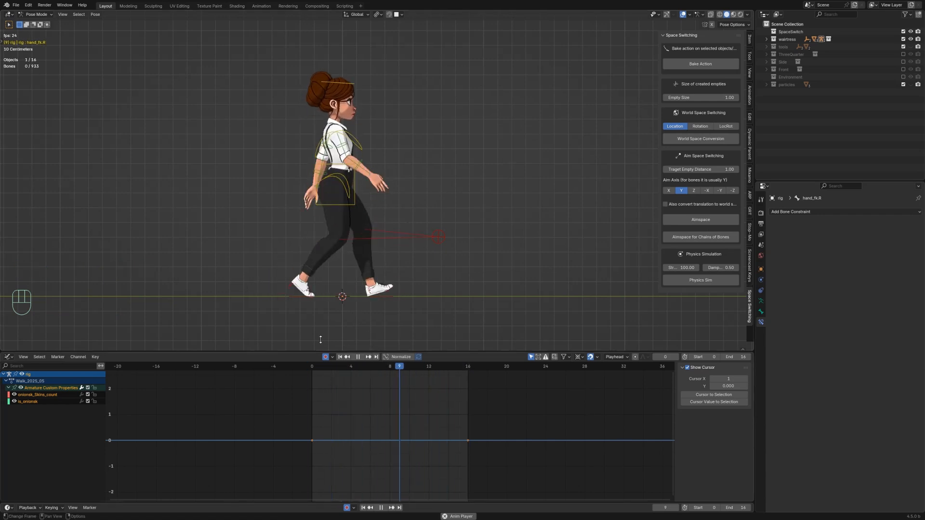
{"action": "key", "text": "space"}
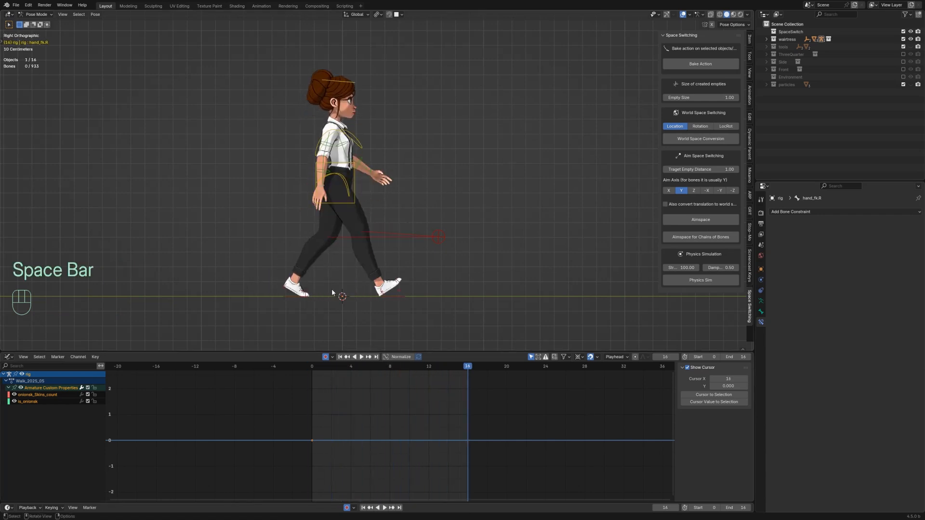
Step: Select the right arm's upper arm, forearm and hand FK bones and make all their keyframes cyclic
{"action": "left_click", "coordinate": [331, 151]}
{"action": "left_click", "coordinate": [321, 192], "text": "shift"}
{"action": "left_click", "coordinate": [322, 191], "text": "shift"}
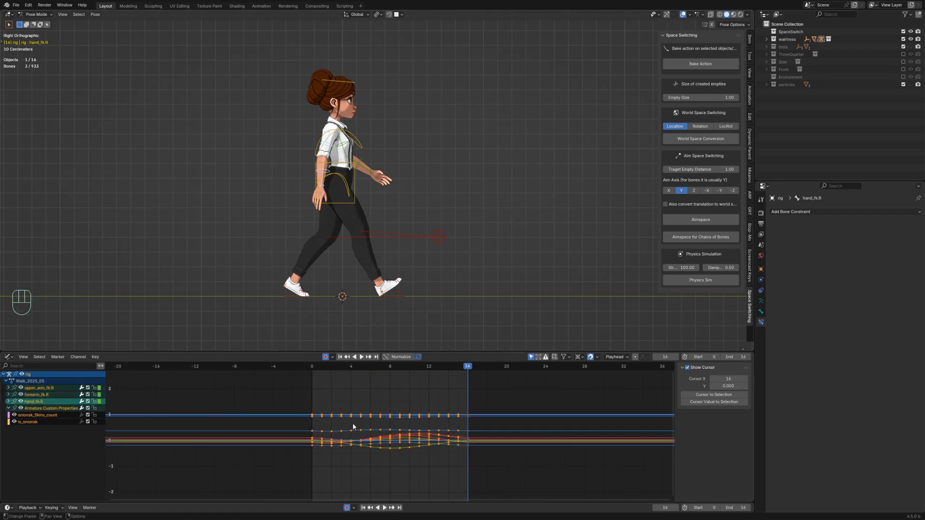
{"action": "key", "text": "a"}
{"action": "key", "text": "shift+e"}
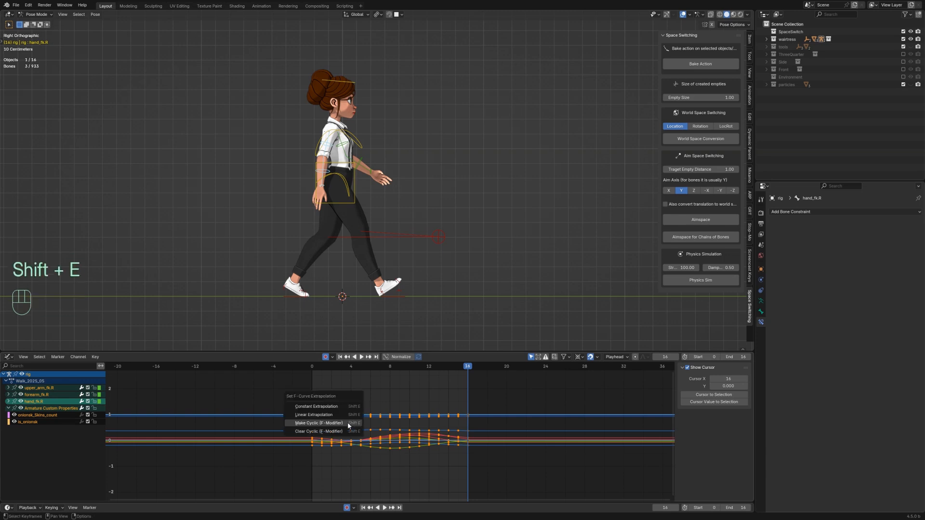
{"action": "left_click", "coordinate": [348, 422]}
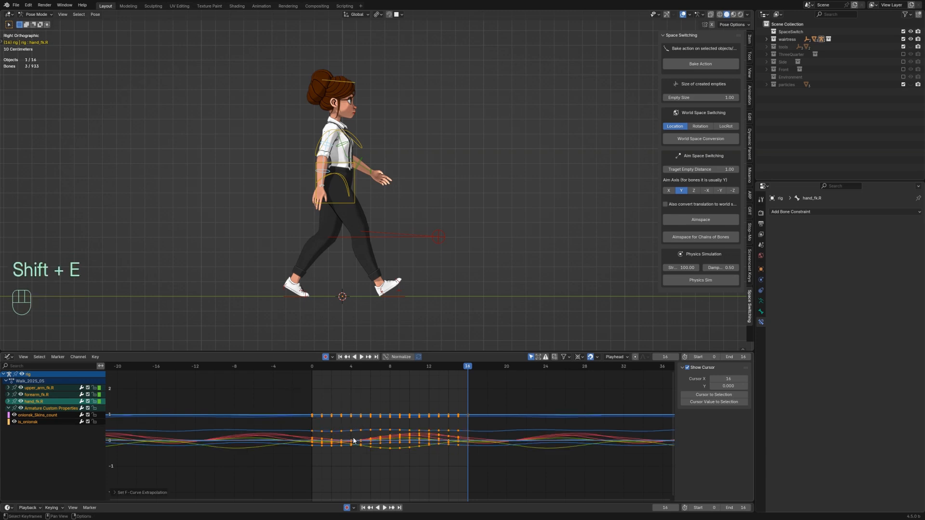
Step: Delete the Armature Custom Properties channels from the action
{"action": "left_click", "coordinate": [40, 409]}
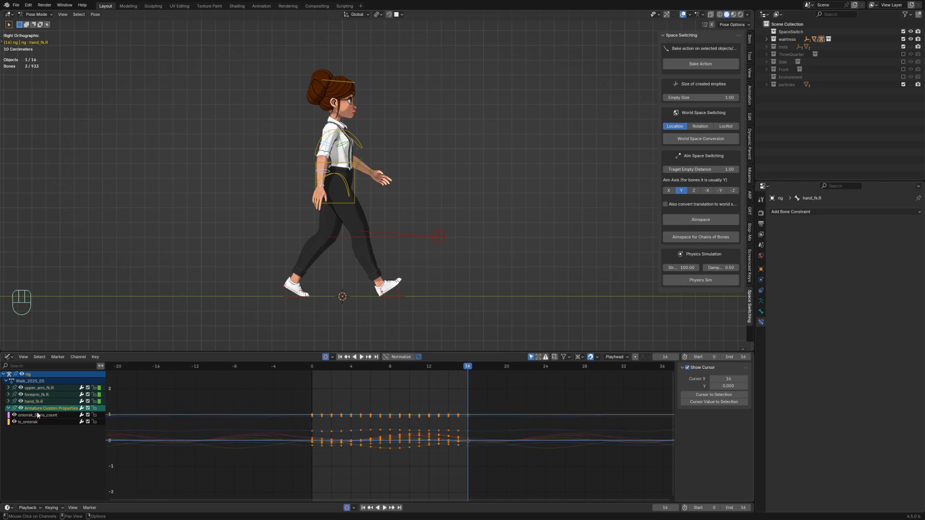
{"action": "key", "text": "Delete"}
{"action": "left_click", "coordinate": [32, 415]}
{"action": "key", "text": "Delete"}
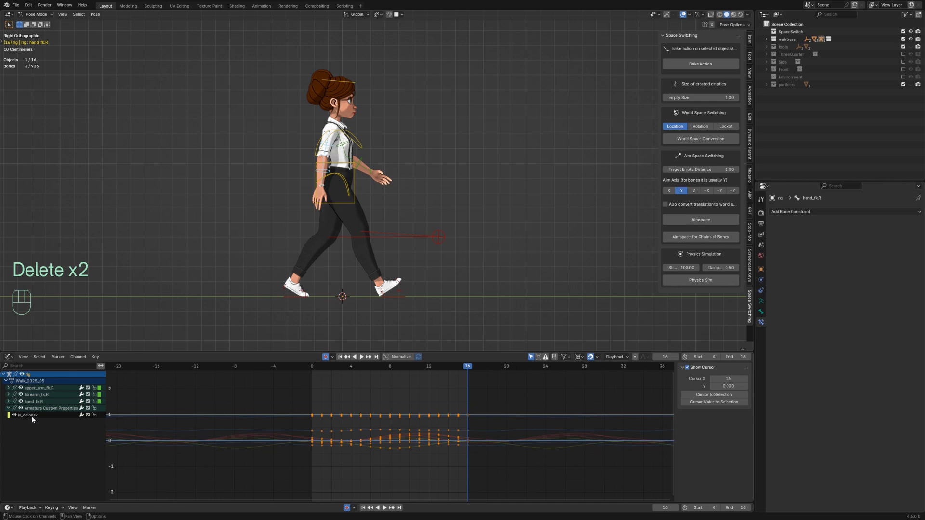
{"action": "left_click", "coordinate": [32, 415]}
{"action": "key", "text": "Delete"}
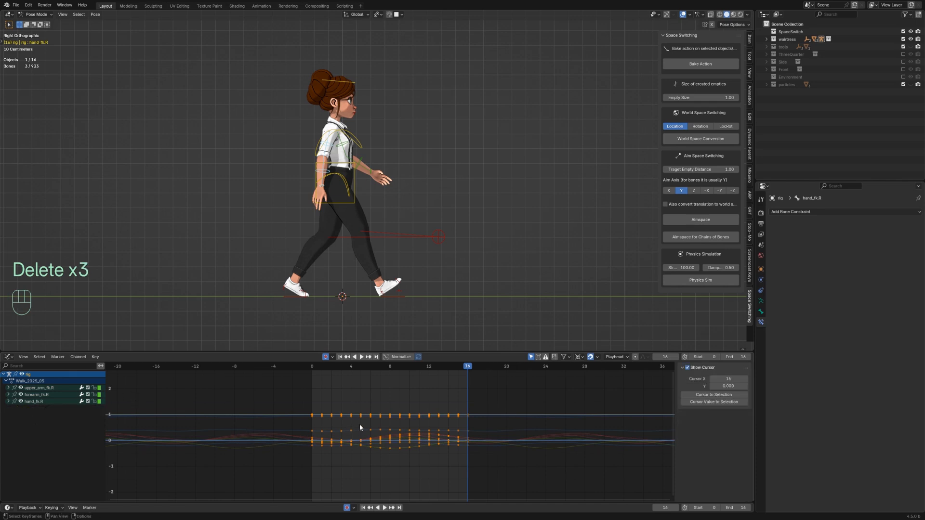
Step: Select the left arm's upper arm, forearm and hand FK bones and make all their keyframes cyclic
{"action": "left_click_drag", "start_coordinate": [392, 372], "coordinate": [311, 374]}
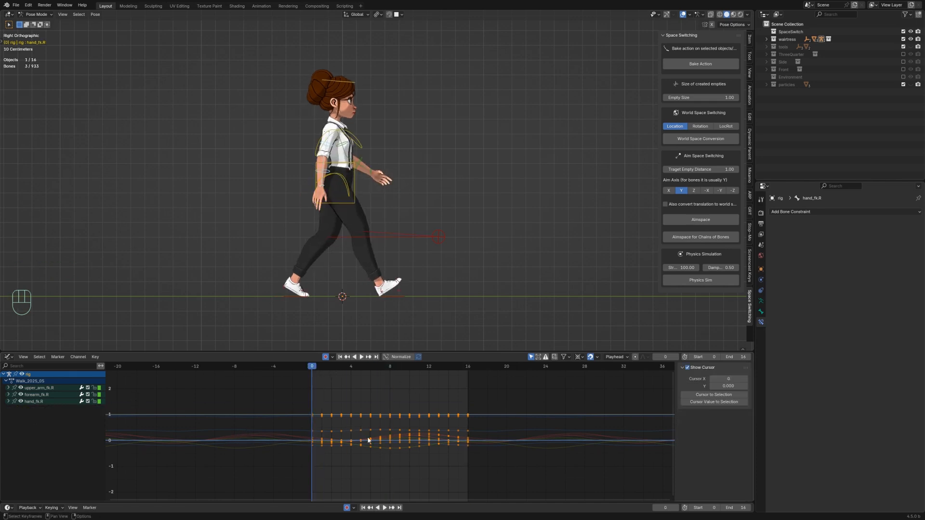
{"action": "key", "text": "a"}
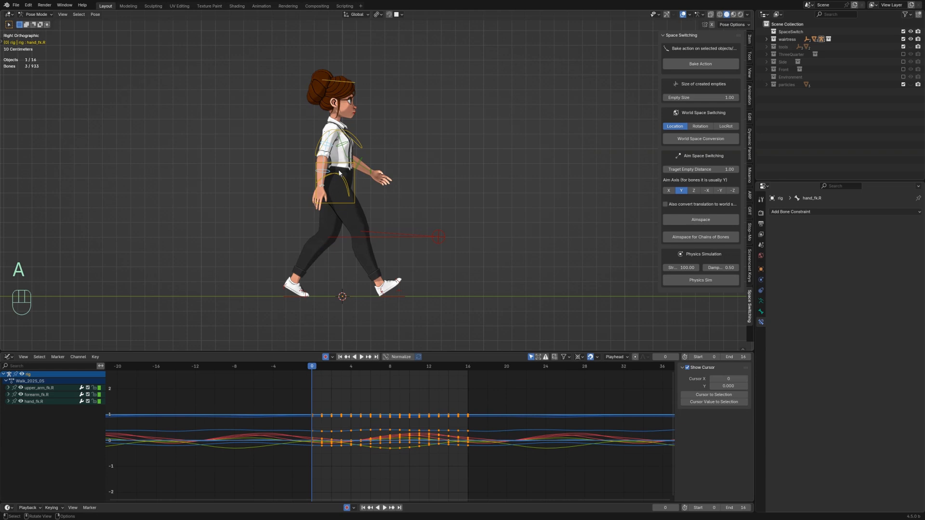
{"action": "left_click", "coordinate": [357, 162]}
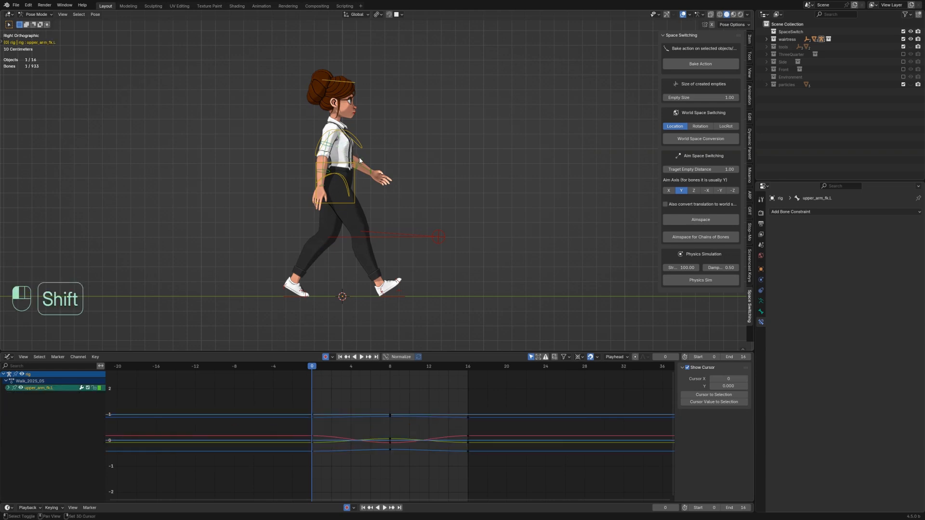
{"action": "left_click", "coordinate": [372, 171], "text": "shift"}
{"action": "left_click", "coordinate": [374, 174], "text": "shift"}
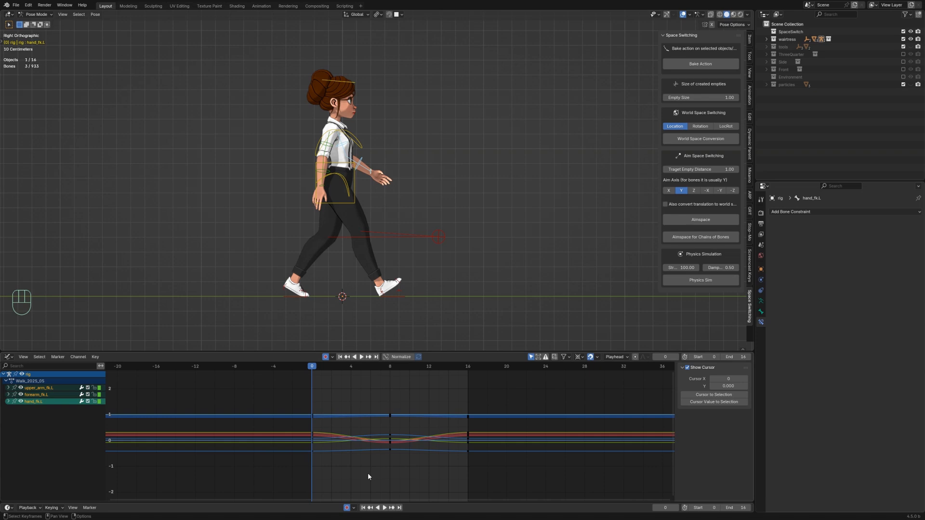
{"action": "key", "text": "a"}
{"action": "key", "text": "shift+e"}
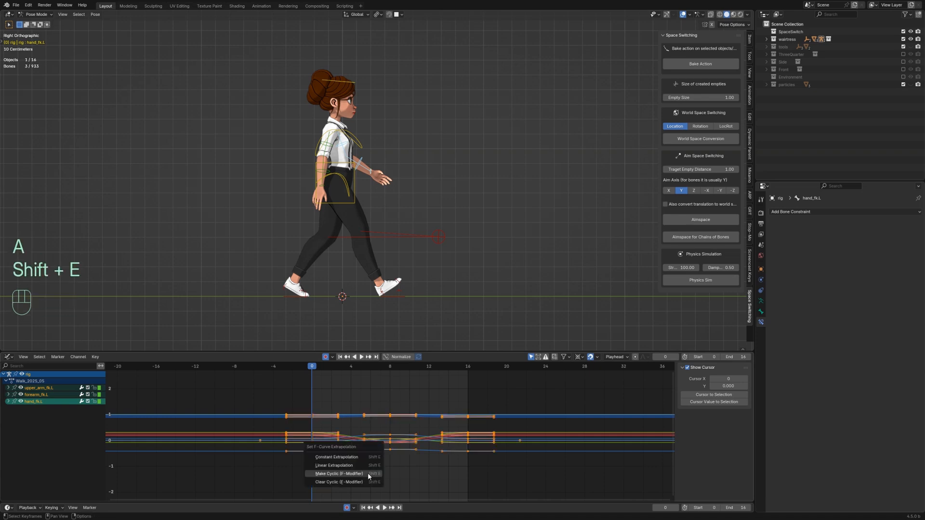
{"action": "left_click", "coordinate": [368, 473]}
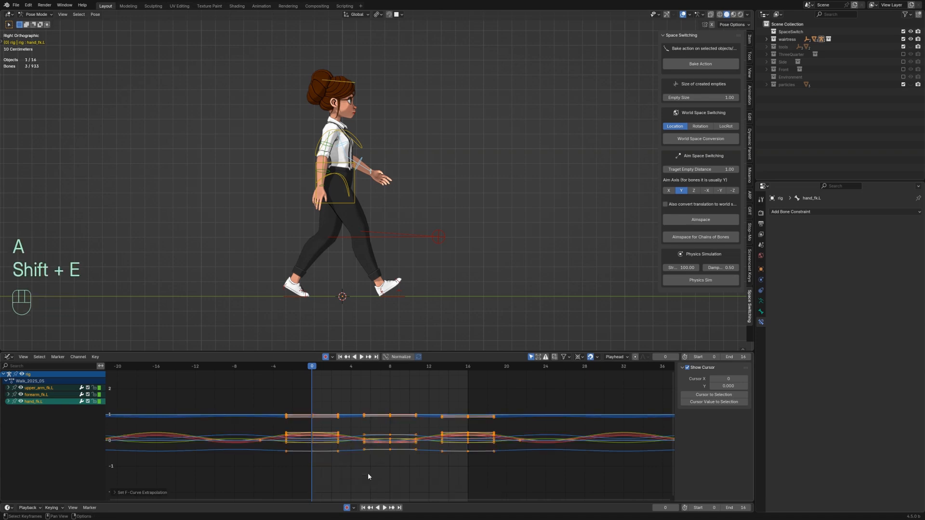
Step: Box-select and delete the left arm keyframes in the later part of the cycle
{"action": "left_click", "coordinate": [487, 471]}
{"action": "left_click_drag", "start_coordinate": [529, 474], "coordinate": [357, 396]}
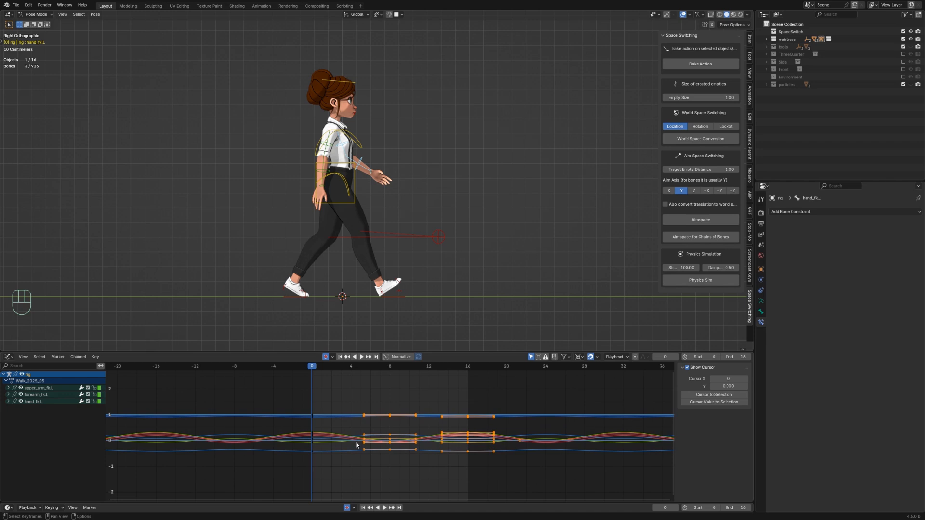
{"action": "key", "text": "x"}
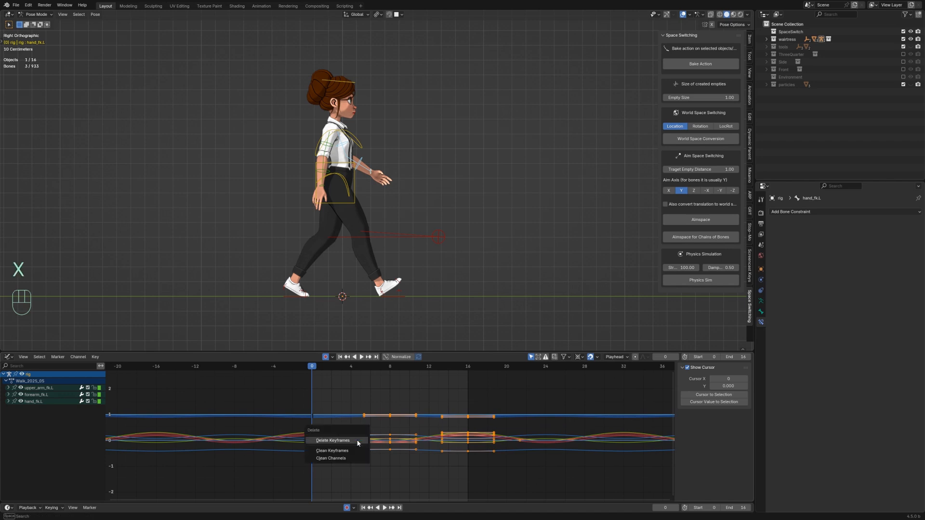
{"action": "left_click", "coordinate": [358, 443]}
Step: Select the right arm's upper arm, forearm and hand FK bones and copy all of their keyframes
{"action": "left_click", "coordinate": [326, 144]}
{"action": "left_click", "coordinate": [323, 171], "text": "shift"}
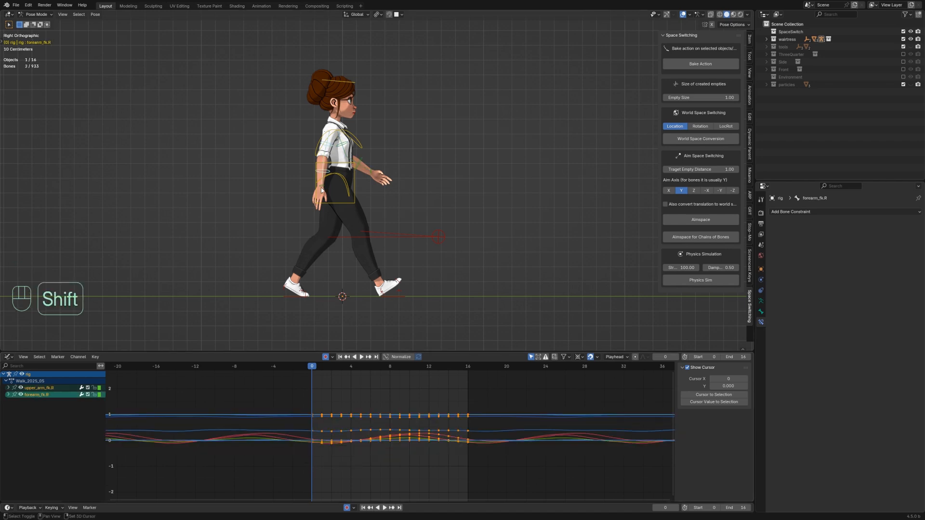
{"action": "left_click", "coordinate": [321, 187], "text": "shift"}
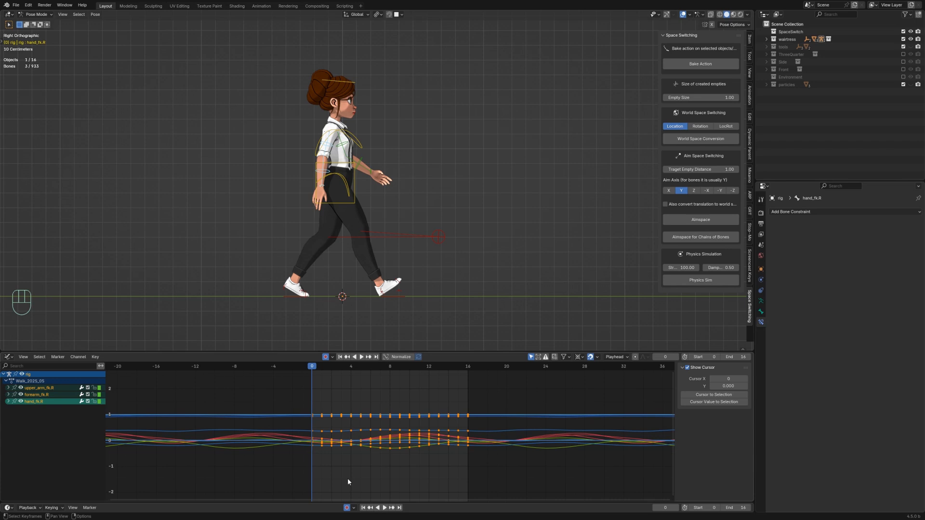
{"action": "key", "text": "ctrl+c"}
{"action": "left_click_drag", "start_coordinate": [519, 475], "coordinate": [282, 390]}
{"action": "key", "text": "ctrl+c"}
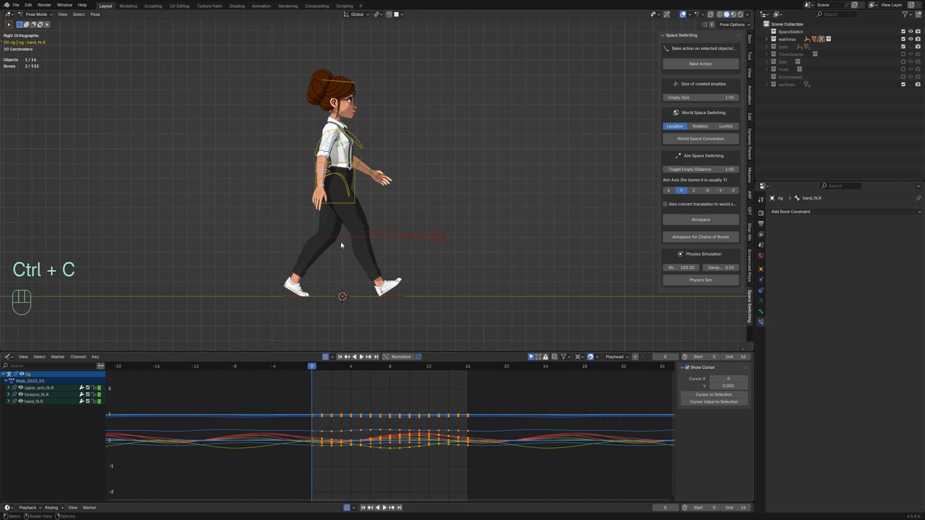
Step: Select the left arm's upper arm, forearm and hand FK bones and paste the copied keyframes flipped onto them
{"action": "left_click", "coordinate": [346, 144]}
{"action": "left_click", "coordinate": [360, 162], "text": "shift"}
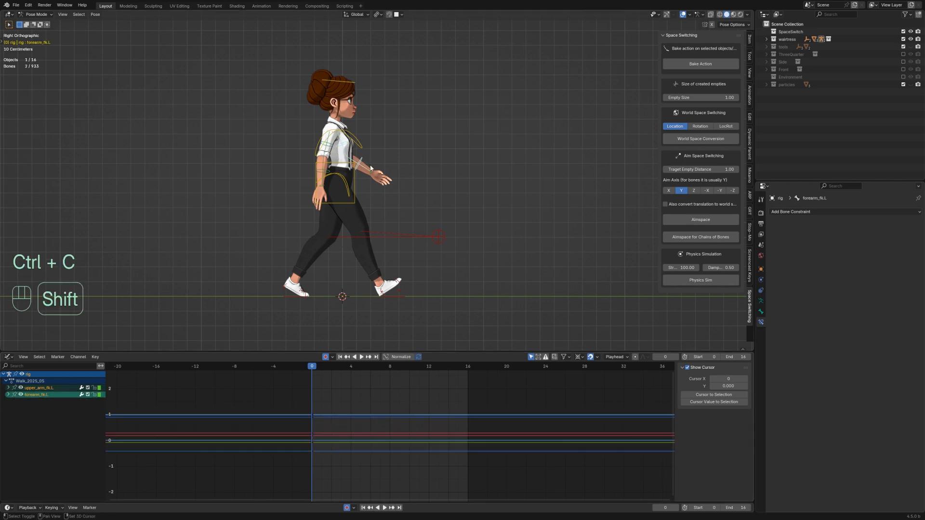
{"action": "left_click", "coordinate": [371, 170], "text": "shift"}
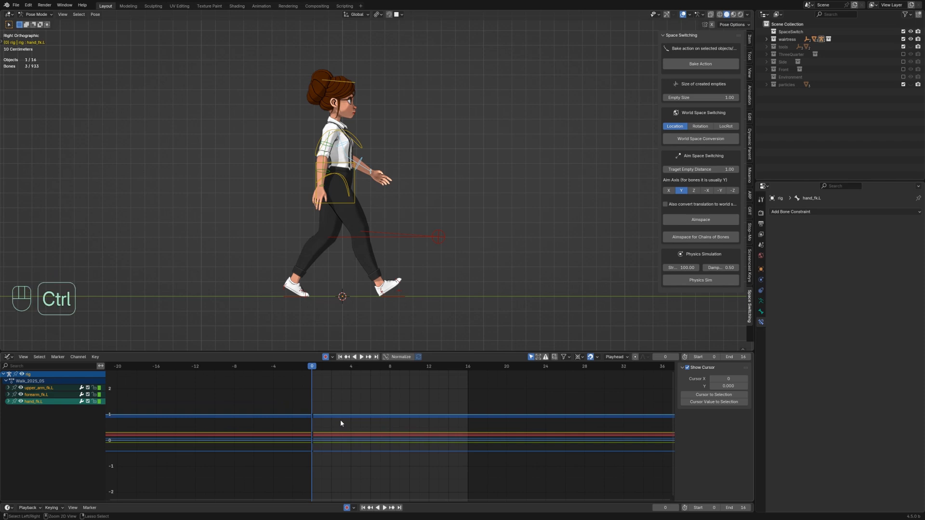
{"action": "key", "text": "ctrl+shift+v"}
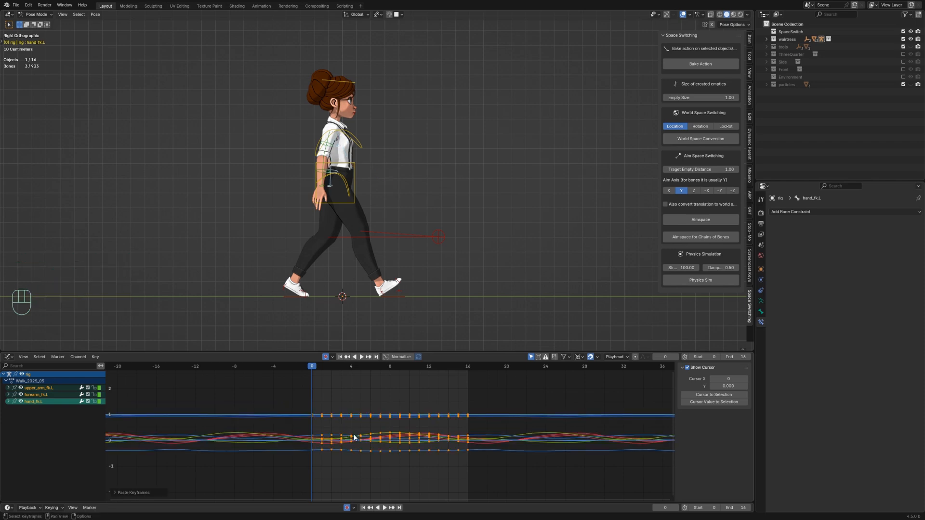
Step: Play back the walk cycle from several viewing angles to review the mirrored arm motion, then rewind to frame 0
{"action": "key", "text": "space"}
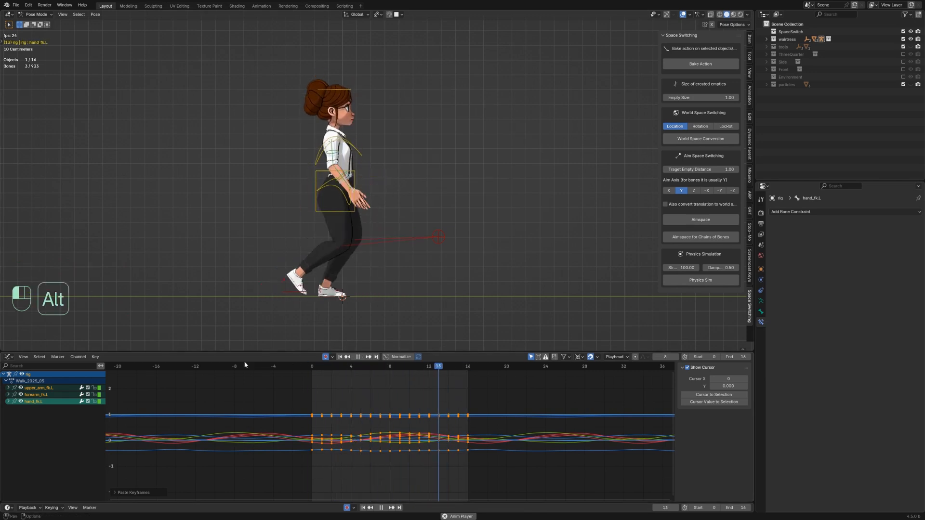
{"action": "middle_click_drag", "start_coordinate": [243, 347], "coordinate": [355, 337]}
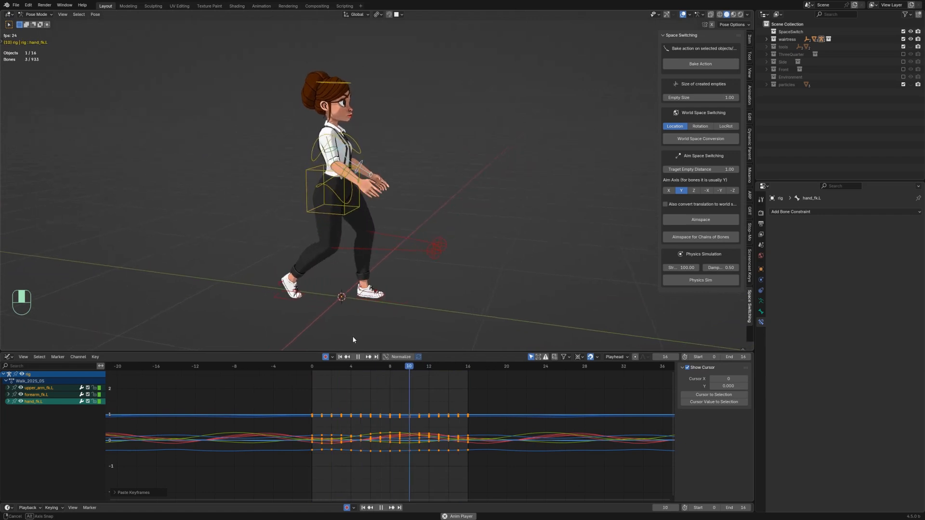
{"action": "key", "text": "KP_3"}
{"action": "key", "text": "space"}
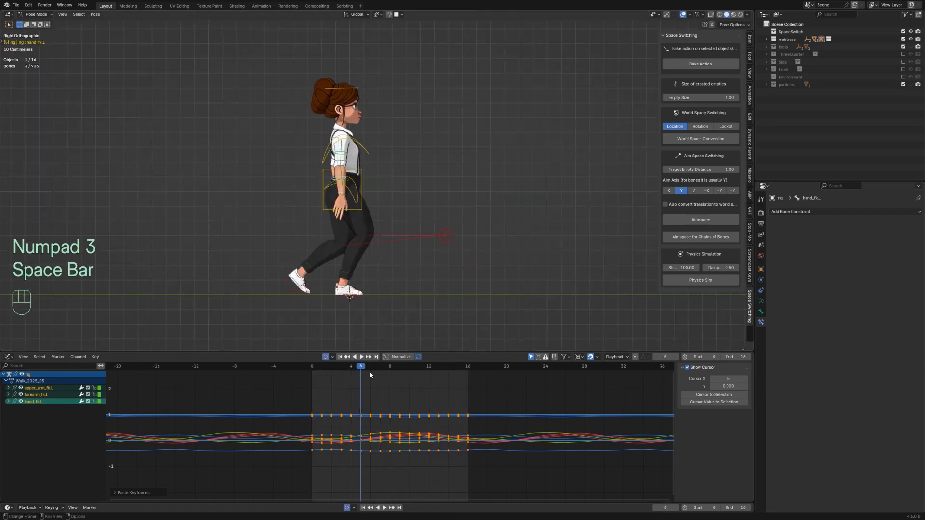
{"action": "left_click_drag", "start_coordinate": [351, 366], "coordinate": [312, 367]}
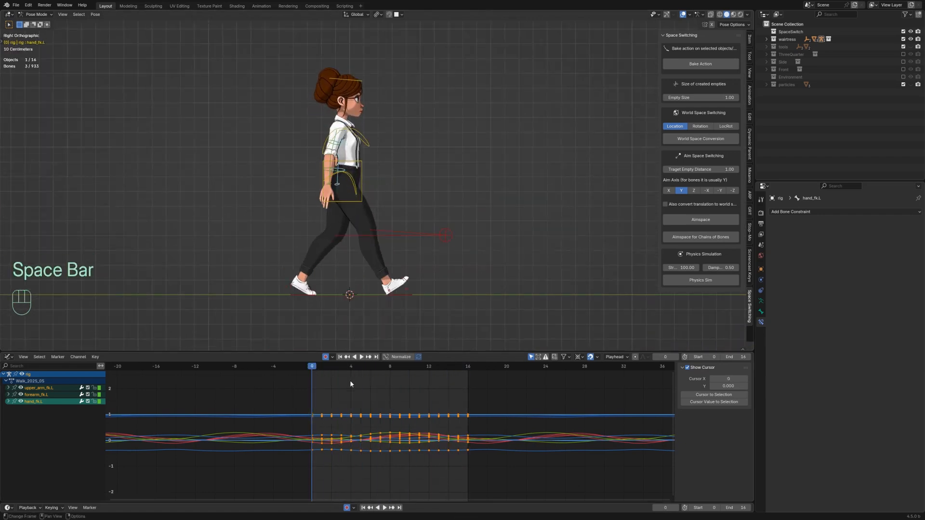
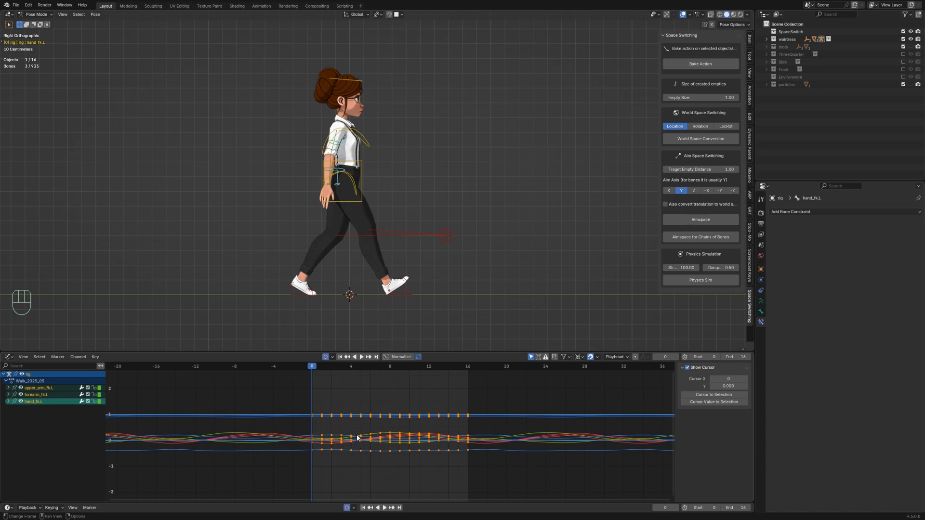
Step: Shift all selected left arm keyframes 8 frames earlier
{"action": "key", "text": "a"}
{"action": "key", "text": "g"}
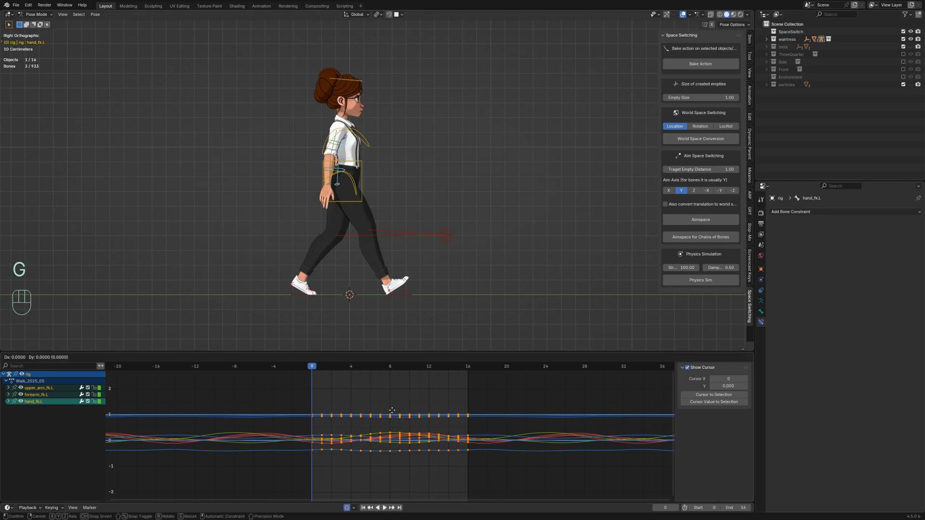
{"action": "key", "text": "x"}
{"action": "key", "text": "minus"}
{"action": "key", "text": "8"}
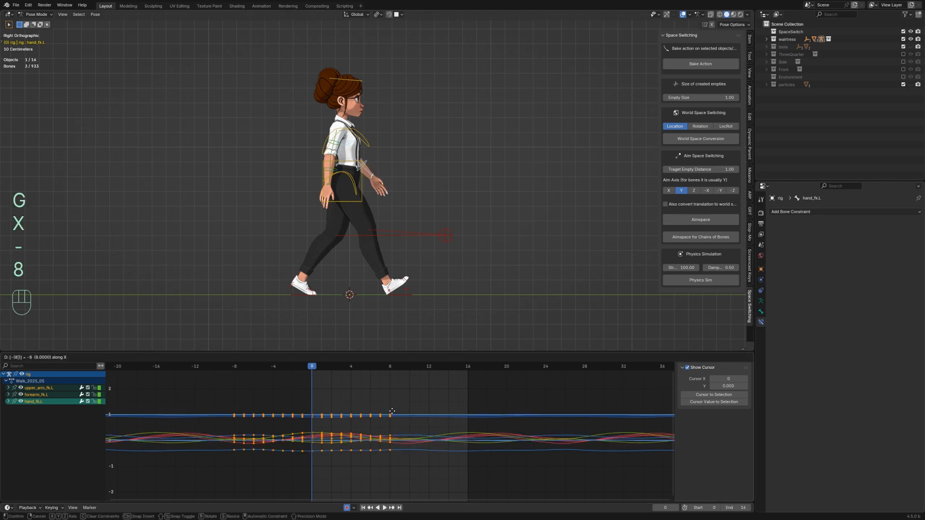
{"action": "key", "text": "Return"}
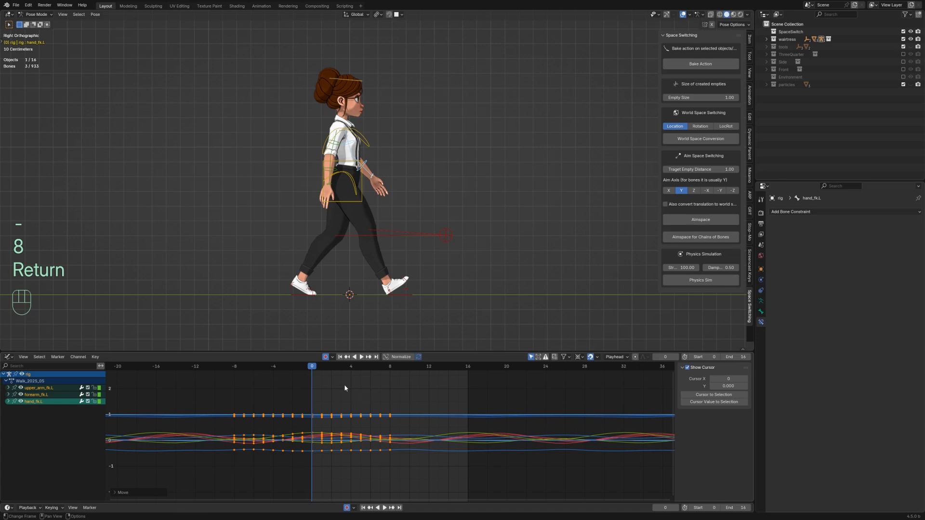
Step: Paste the copied arm keyframes flipped onto the left arm at frame 8, then play back from frame 0 to check
{"action": "left_click_drag", "start_coordinate": [314, 369], "coordinate": [392, 374]}
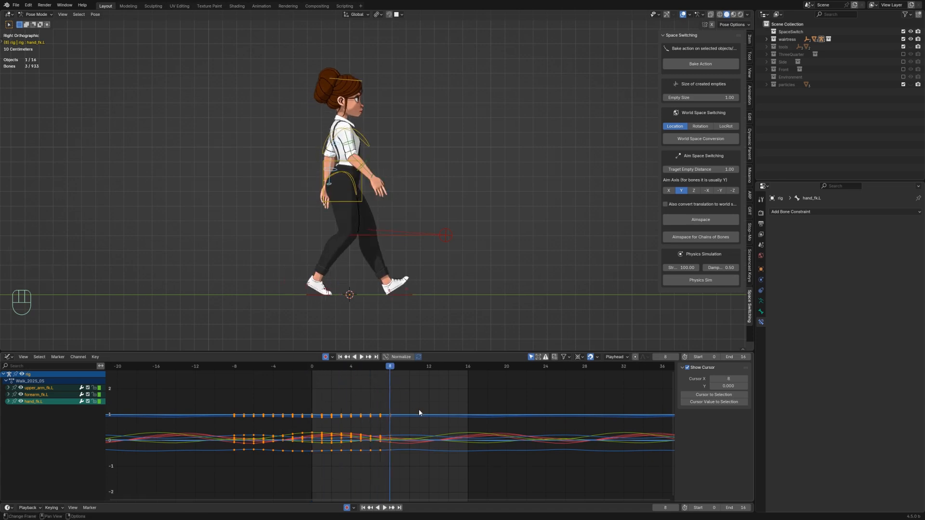
{"action": "key", "text": "ctrl+shift+v"}
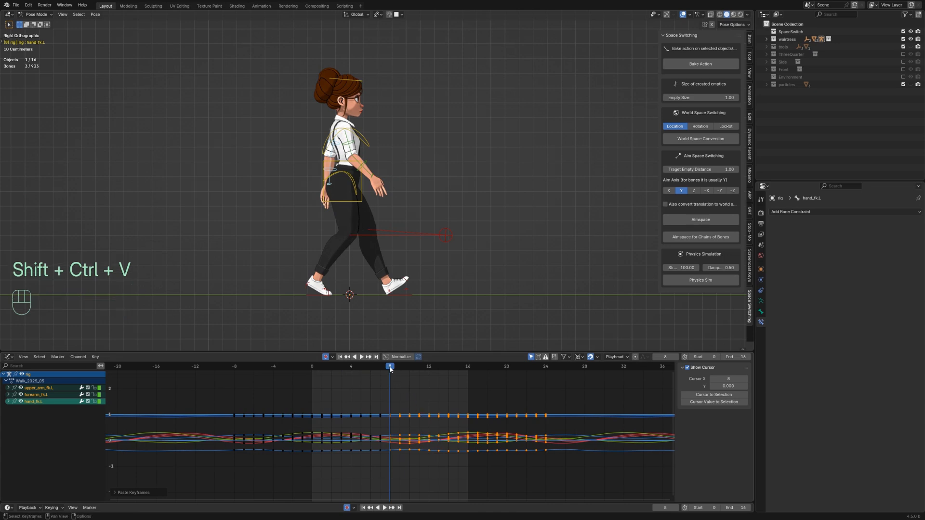
{"action": "left_click_drag", "start_coordinate": [390, 369], "coordinate": [312, 374]}
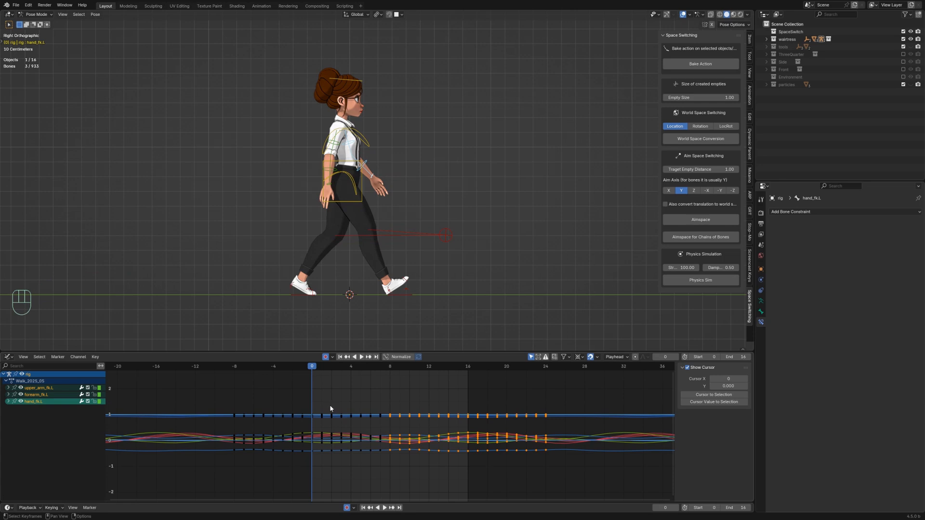
{"action": "key", "text": "space"}
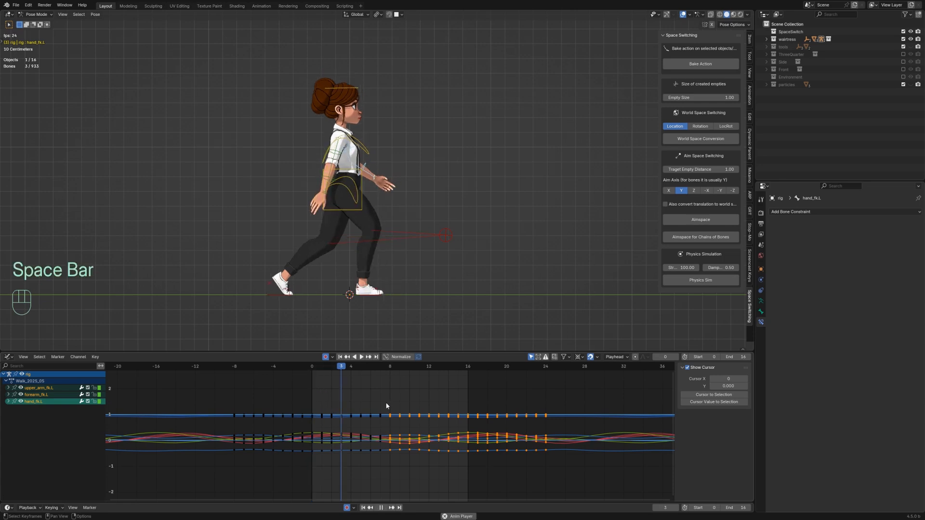
{"action": "key", "text": "space"}
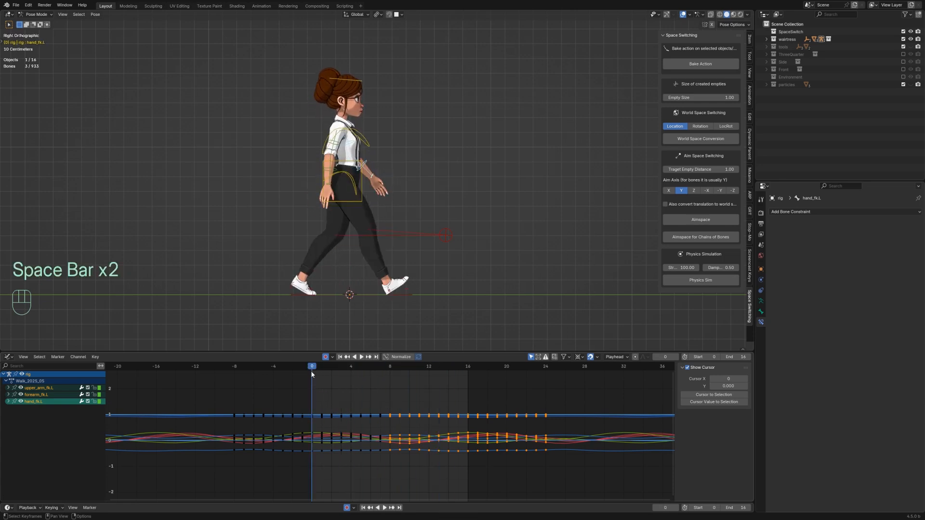
Step: Insert keyframes on all channels at frame 0 and set their handle type to Vector
{"action": "left_click", "coordinate": [317, 400]}
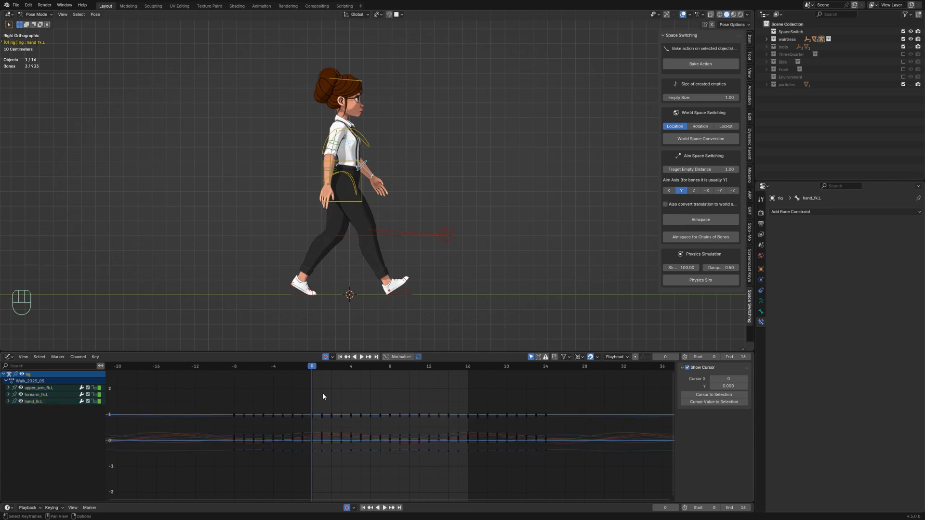
{"action": "key", "text": "i"}
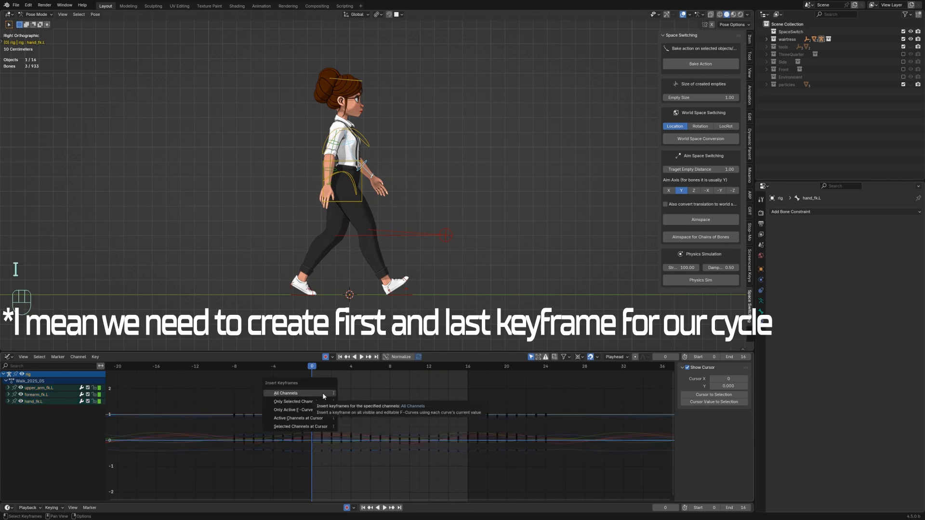
{"action": "left_click", "coordinate": [316, 393]}
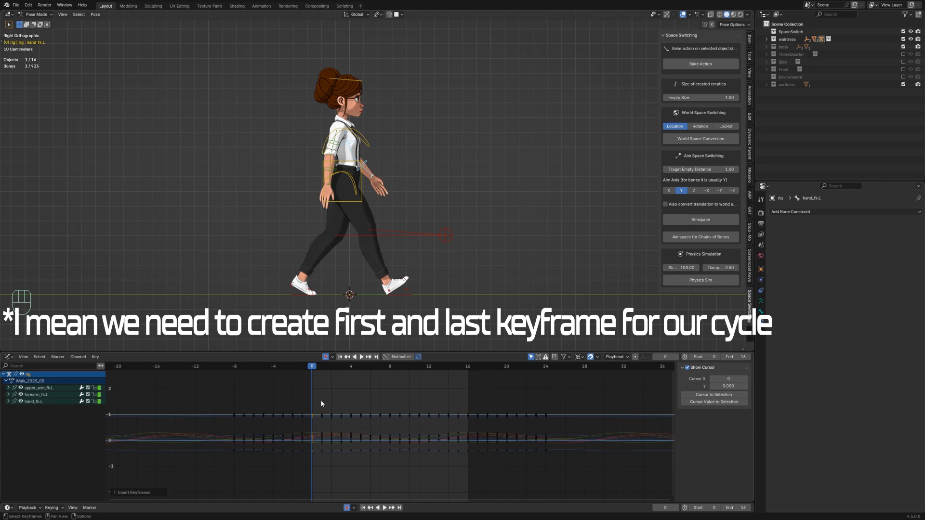
{"action": "key", "text": "v"}
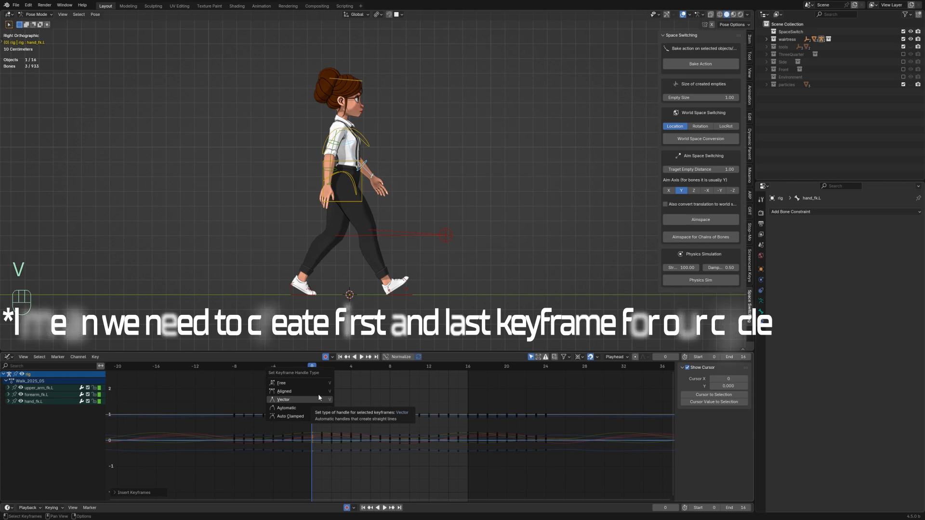
{"action": "left_click", "coordinate": [316, 391]}
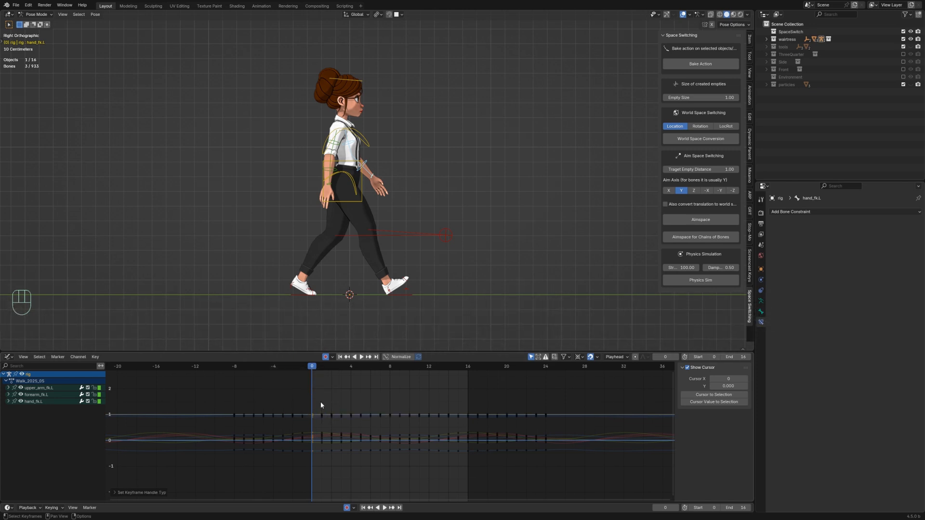
Step: Select the frame 0 keyframes of the arm bones and duplicate them to frame 16
{"action": "left_click_drag", "start_coordinate": [320, 402], "coordinate": [301, 464]}
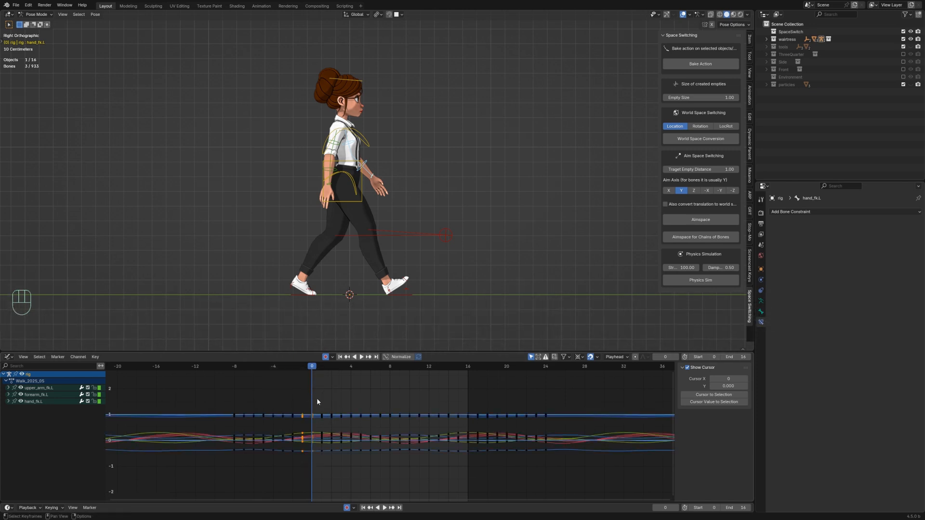
{"action": "left_click_drag", "start_coordinate": [317, 401], "coordinate": [309, 464]}
{"action": "key", "text": "shift+d"}
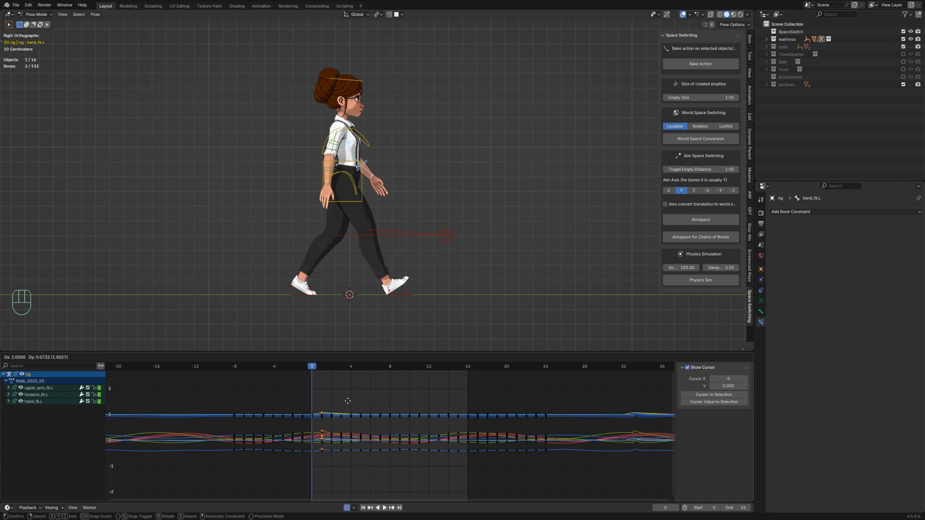
{"action": "key", "text": "x"}
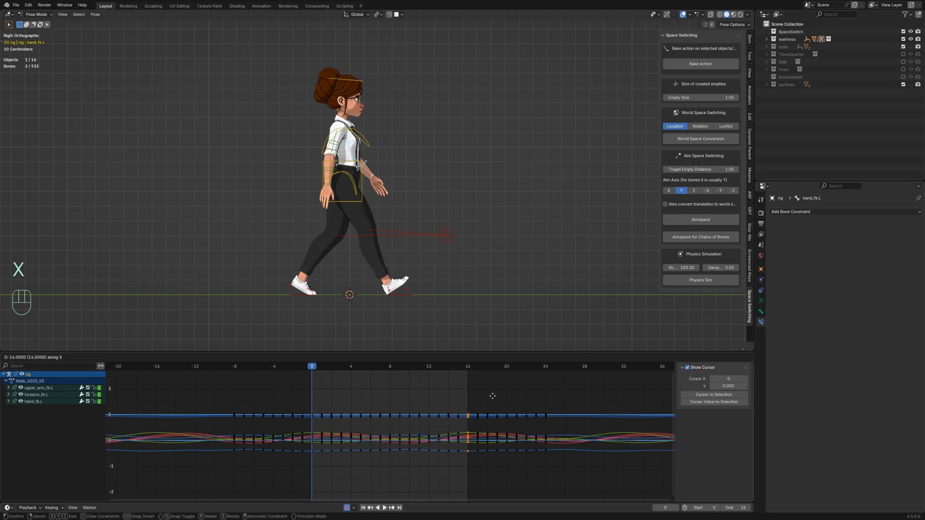
{"action": "left_click", "coordinate": [493, 399]}
Step: Delete all arm keyframes before frame 0 and after frame 16
{"action": "left_click_drag", "start_coordinate": [204, 395], "coordinate": [307, 476]}
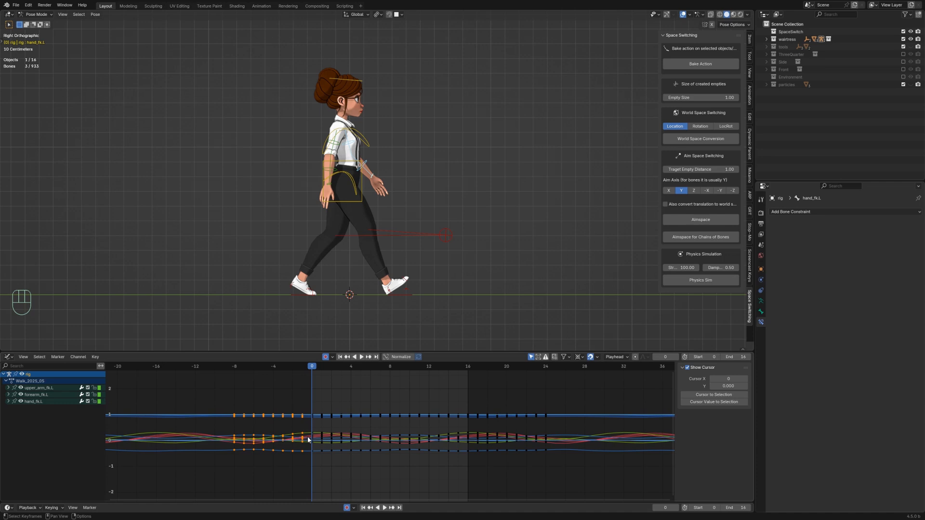
{"action": "key", "text": "x"}
{"action": "left_click", "coordinate": [307, 437]}
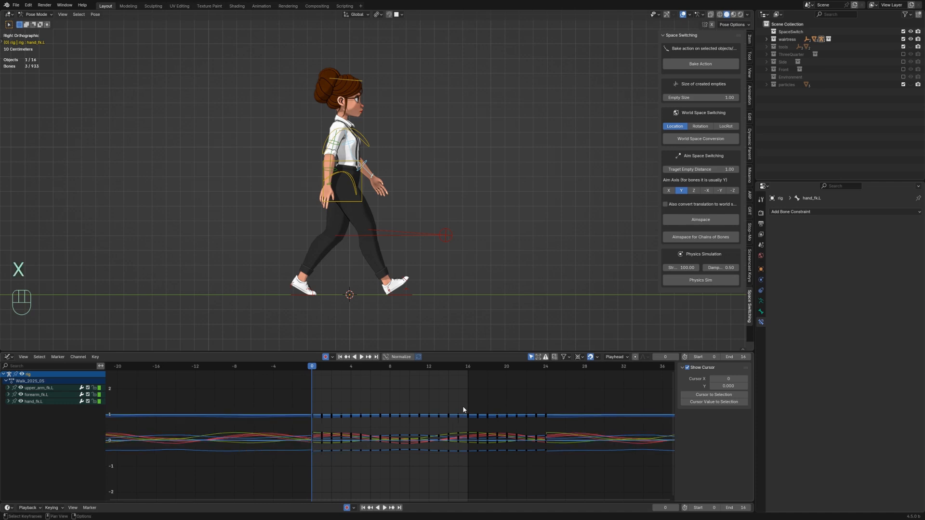
{"action": "left_click_drag", "start_coordinate": [475, 402], "coordinate": [559, 480]}
{"action": "key", "text": "Delete"}
Step: Play back and scrub through the walk cycle in the action editor to review the motion
{"action": "key", "text": "space"}
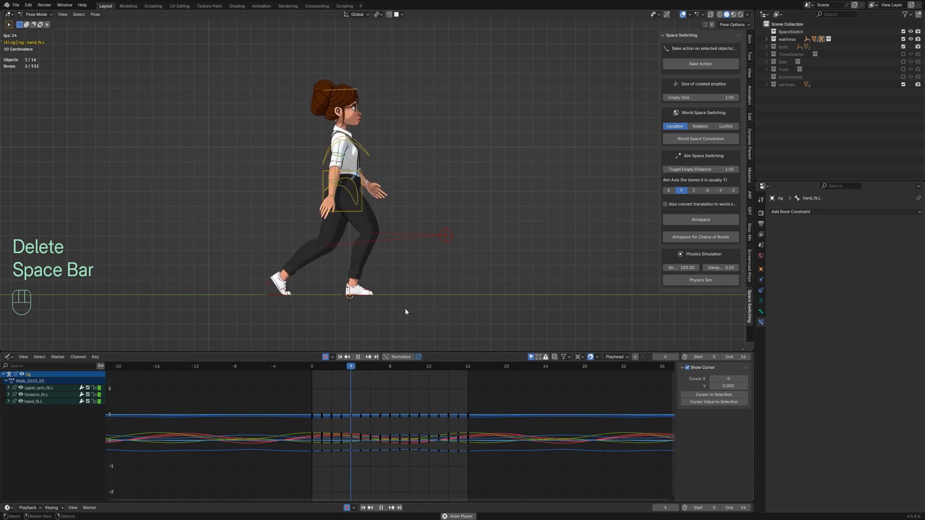
{"action": "key", "text": "shift+alt+z"}
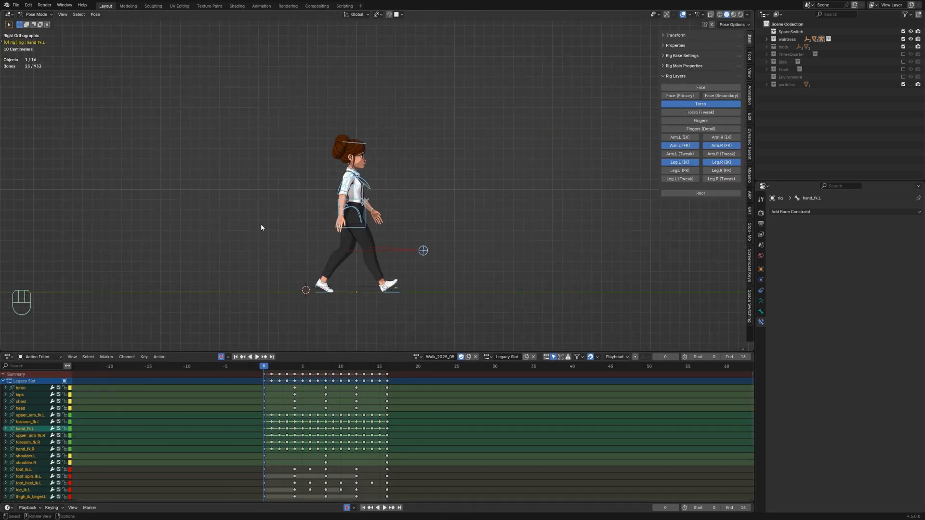
{"action": "key", "text": "space"}
{"action": "key", "text": "space"}
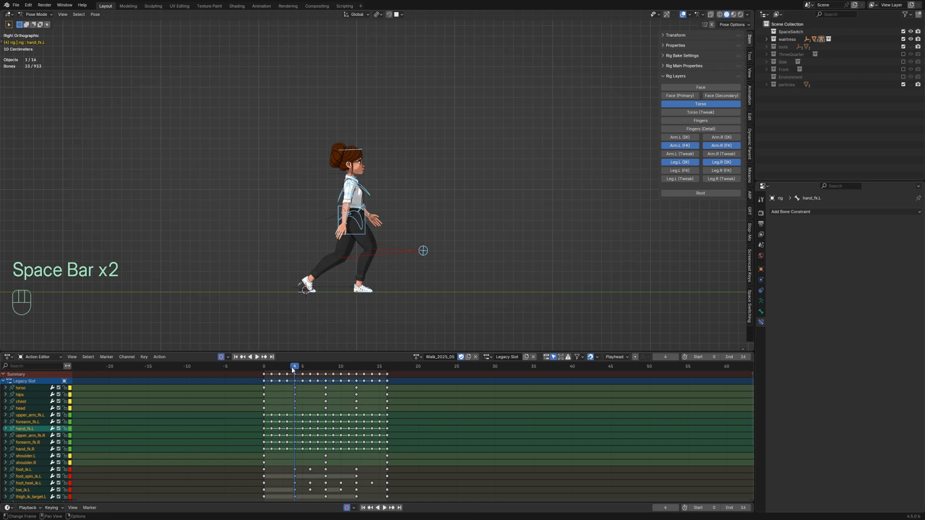
{"action": "left_click_drag", "start_coordinate": [292, 370], "coordinate": [328, 376]}
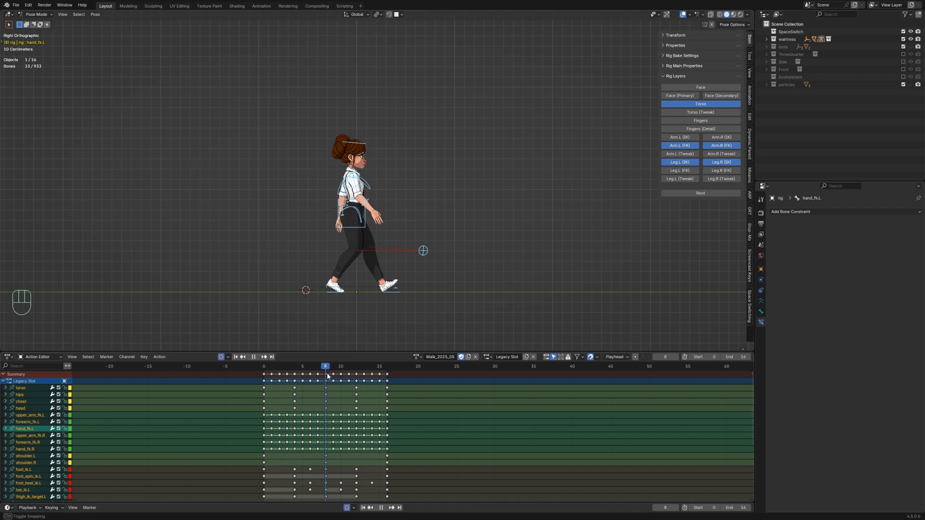
{"action": "left_click_drag", "start_coordinate": [327, 376], "coordinate": [264, 382]}
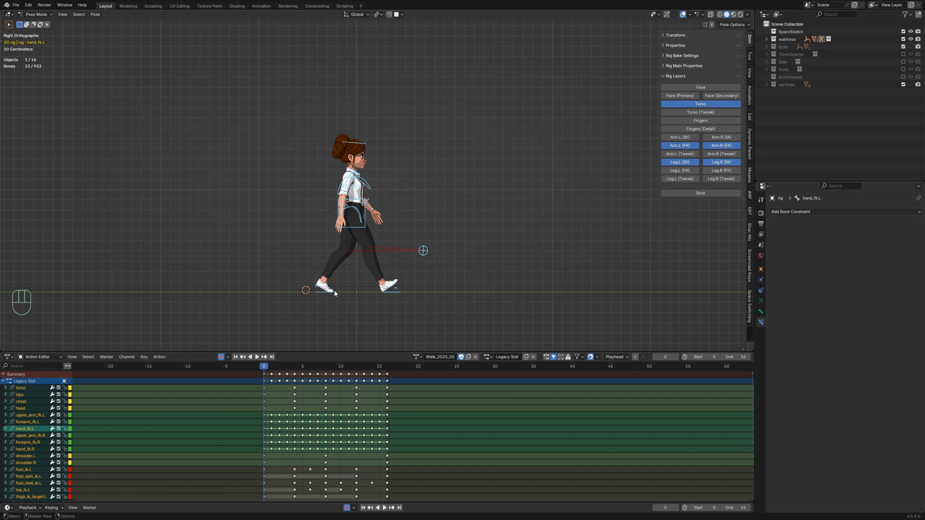
{"action": "key", "text": "space"}
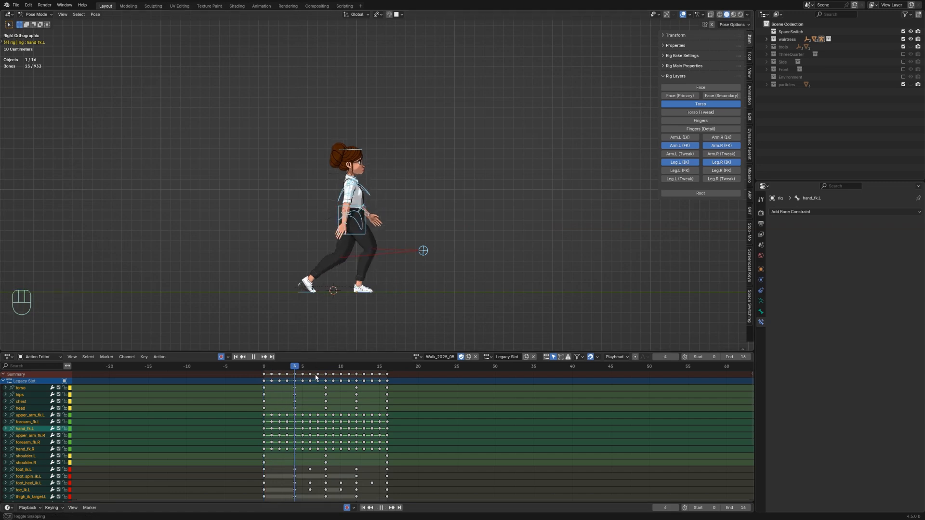
{"action": "key", "text": "space"}
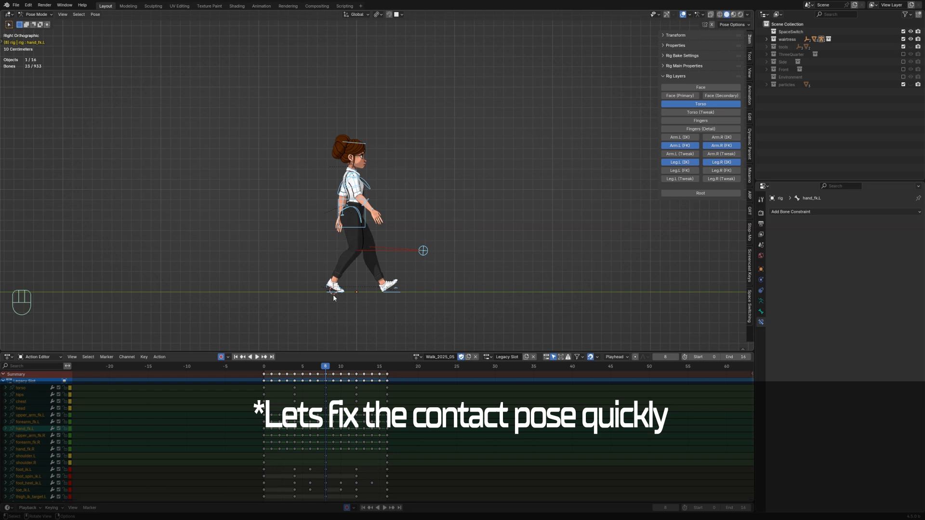
Step: Select the right foot IK control, open its Y location curve in the Graph Editor and move the key at frame 12
{"action": "left_click", "coordinate": [326, 297]}
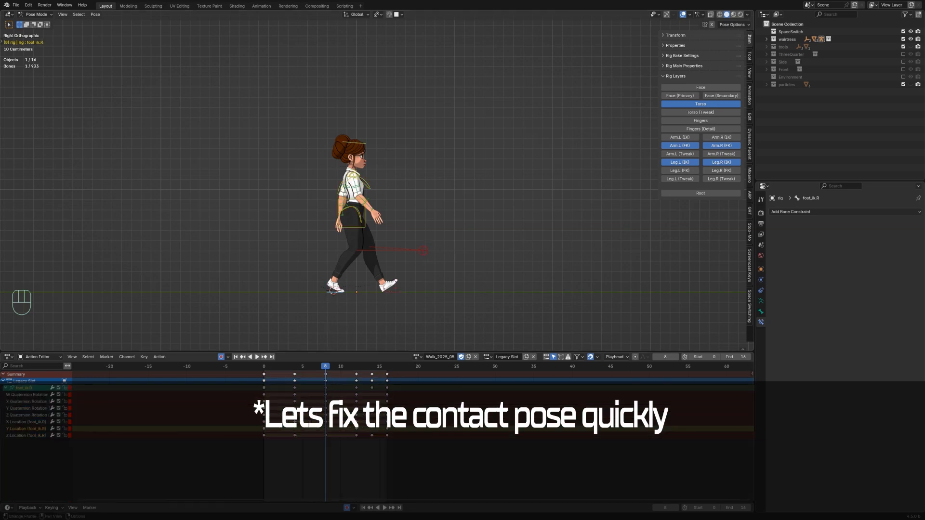
{"action": "left_click", "coordinate": [9, 357]}
{"action": "left_click", "coordinate": [96, 396]}
{"action": "left_click", "coordinate": [433, 438]}
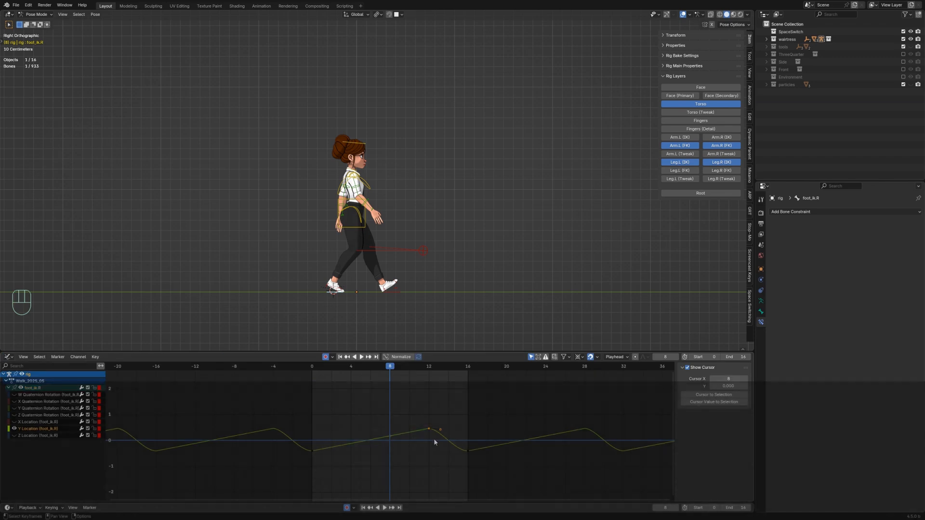
{"action": "key", "text": "g"}
{"action": "left_click", "coordinate": [437, 429]}
Step: Delete the left foot IK control's Y location keyframe near frame 11
{"action": "key", "text": "space"}
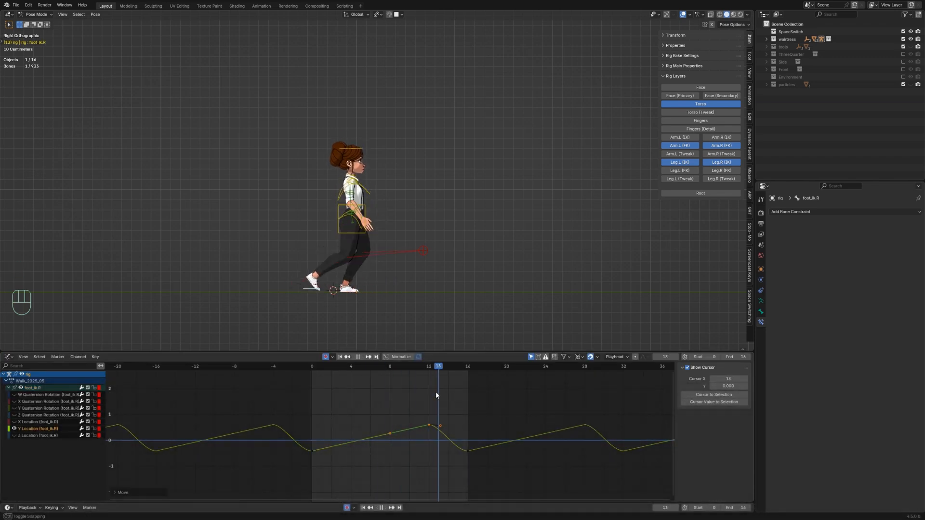
{"action": "mouse_move", "coordinate": [436, 393]}
{"action": "left_mouse_down"}
{"action": "mouse_move", "coordinate": [427, 391]}
{"action": "mouse_move", "coordinate": [433, 398]}
{"action": "left_mouse_up"}
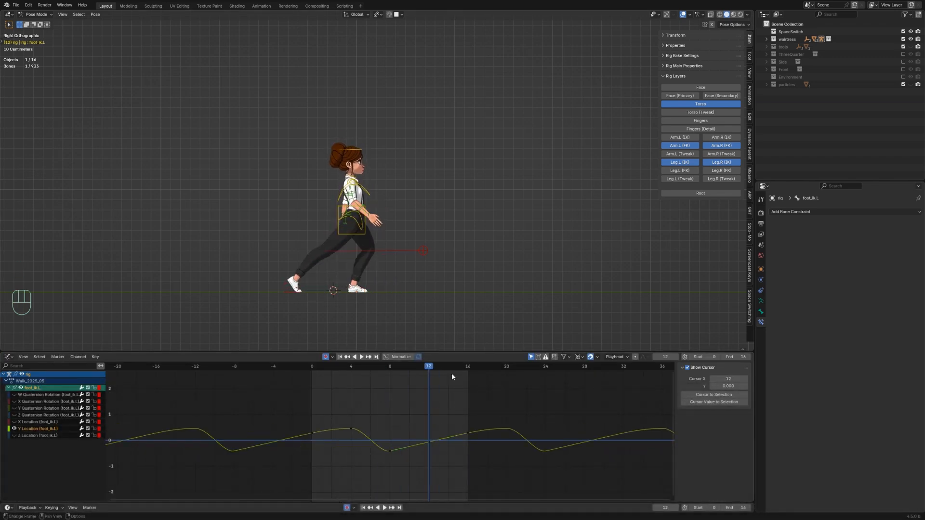
{"action": "left_click", "coordinate": [429, 442]}
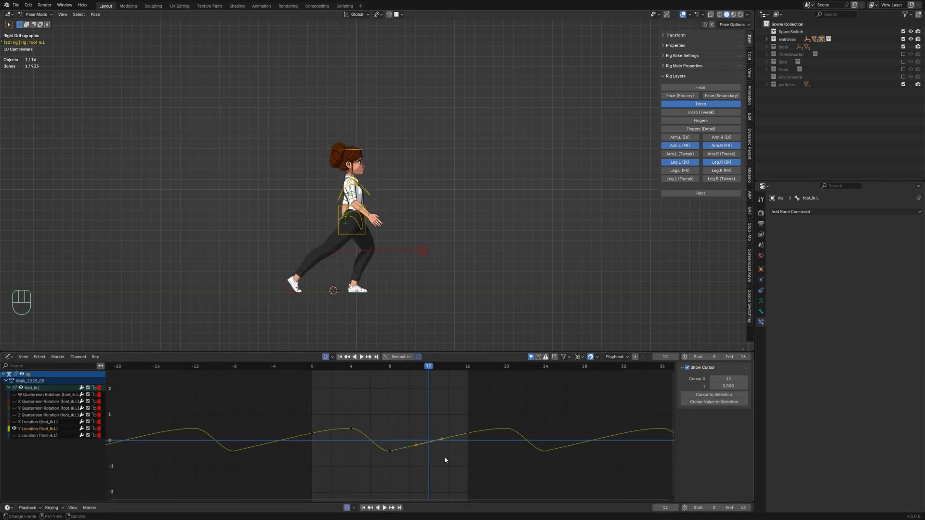
{"action": "key", "text": "x"}
{"action": "left_click", "coordinate": [485, 445]}
Step: Set the handle type of the left foot's Y location keys near frames 0 and 4 to Vector
{"action": "key", "text": "v"}
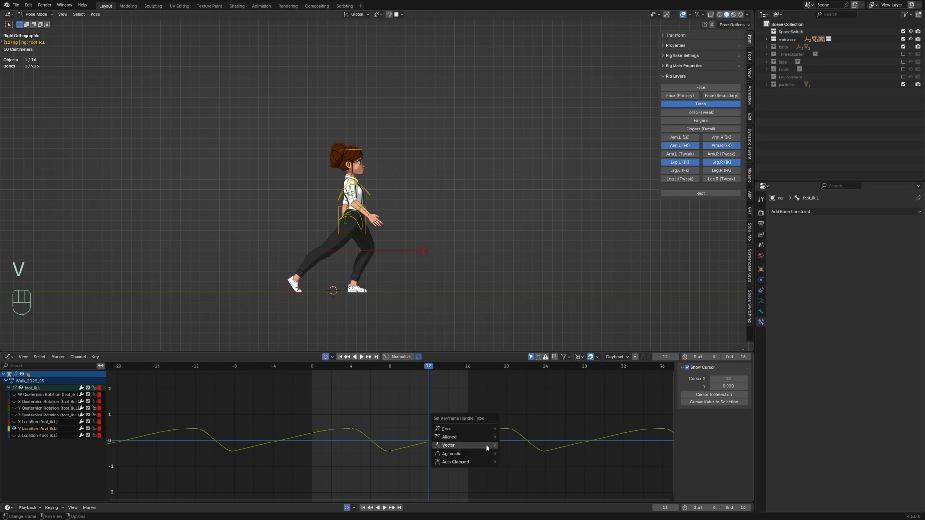
{"action": "left_click", "coordinate": [486, 445]}
{"action": "left_click", "coordinate": [317, 442]}
{"action": "key", "text": "v"}
{"action": "left_click", "coordinate": [318, 443]}
{"action": "left_click", "coordinate": [357, 439]}
{"action": "key", "text": "v"}
{"action": "key", "text": "v"}
Step: Move the left foot's Y location keyframes near frames 0 and 4 vertically to fix the contact pose
{"action": "left_click", "coordinate": [348, 368]}
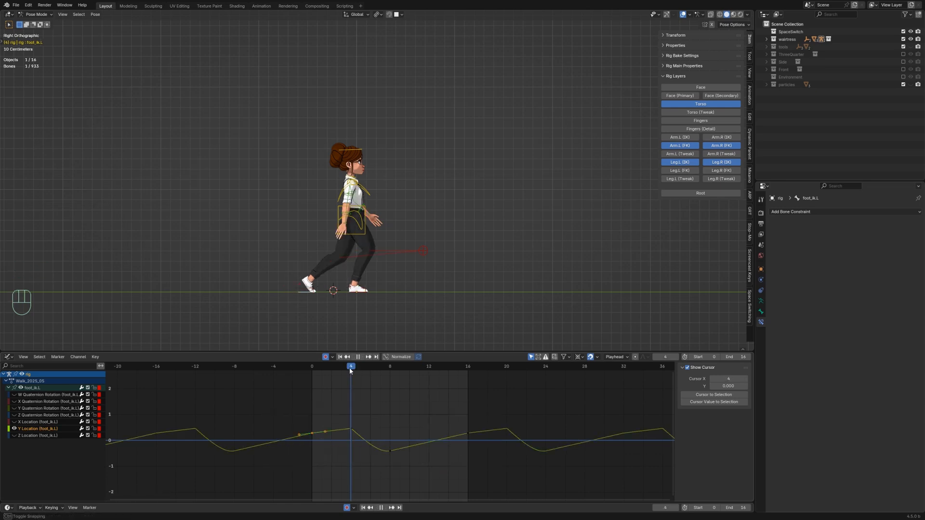
{"action": "key", "text": "g"}
{"action": "key", "text": "y"}
{"action": "left_click", "coordinate": [312, 433]}
{"action": "key", "text": "g"}
{"action": "key", "text": "y"}
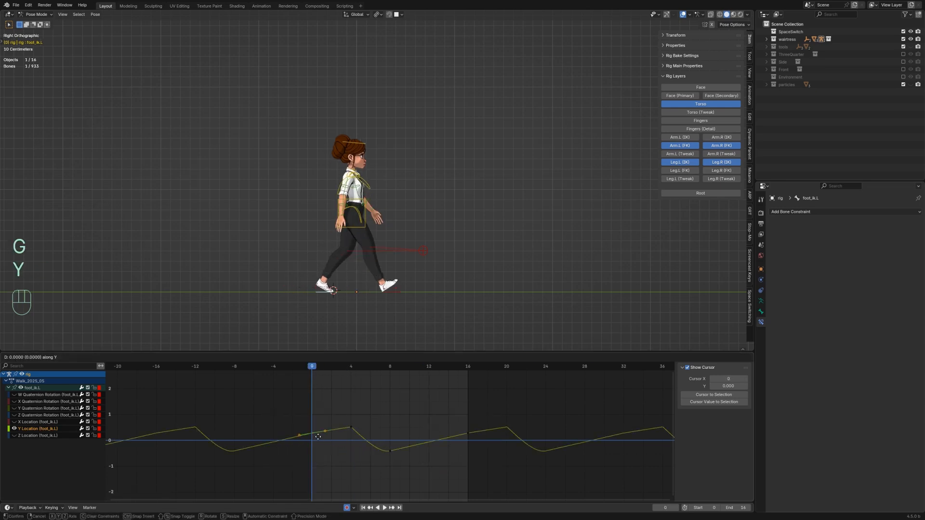
{"action": "left_click", "coordinate": [318, 446]}
Step: Duplicate the selected left foot Y location key to frame 16
{"action": "key", "text": "shift+d"}
{"action": "key", "text": "x"}
{"action": "left_click", "coordinate": [475, 446]}
Step: Adjust the handle of the left foot's Y location key near frame 4 and play back the result
{"action": "left_click", "coordinate": [351, 427]}
{"action": "left_click_drag", "start_coordinate": [363, 437], "coordinate": [363, 428]}
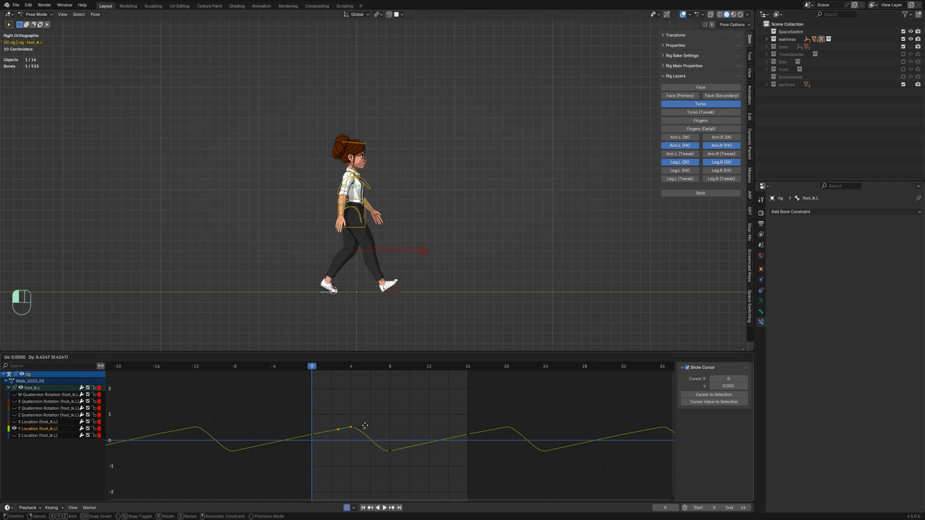
{"action": "key", "text": "space"}
{"action": "key", "text": "space"}
Step: Move the right foot's Y location keyframe at frame 12 vertically
{"action": "left_click_drag", "start_coordinate": [322, 368], "coordinate": [308, 369]}
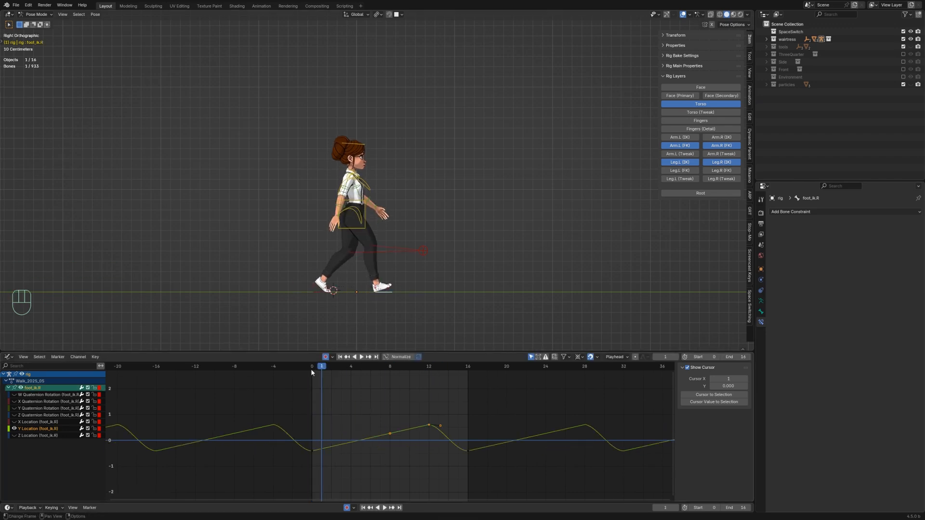
{"action": "scroll", "coordinate": [333, 290], "scroll_direction": "up", "scroll_amount": 2}
{"action": "middle_click_drag", "start_coordinate": [321, 341], "coordinate": [353, 276], "text": "shift"}
{"action": "left_click_drag", "start_coordinate": [321, 369], "coordinate": [389, 384]}
{"action": "left_click_drag", "start_coordinate": [466, 368], "coordinate": [391, 387]}
{"action": "left_click", "coordinate": [430, 427]}
{"action": "key", "text": "g"}
{"action": "key", "text": "y"}
{"action": "left_click", "coordinate": [435, 434]}
Step: Play back and step through keyframes to check the feet's contact poses
{"action": "key", "text": "space"}
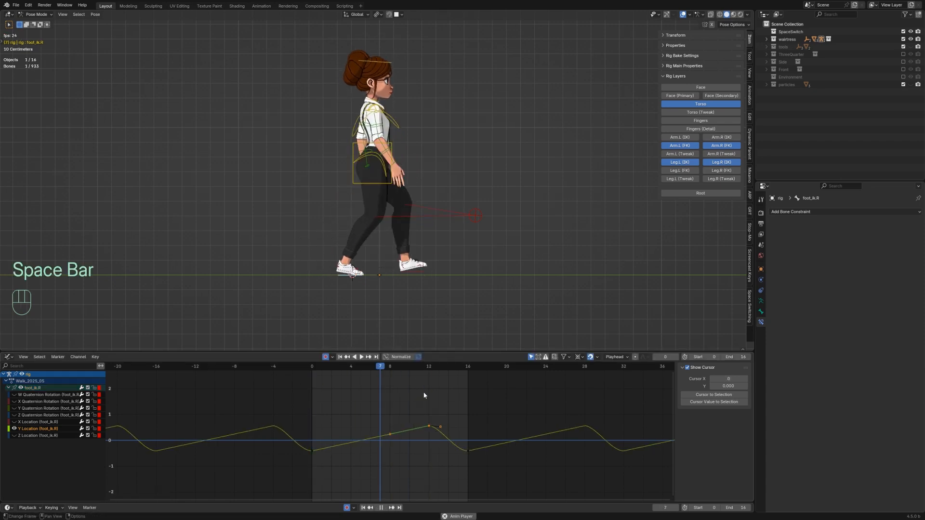
{"action": "key", "text": "space"}
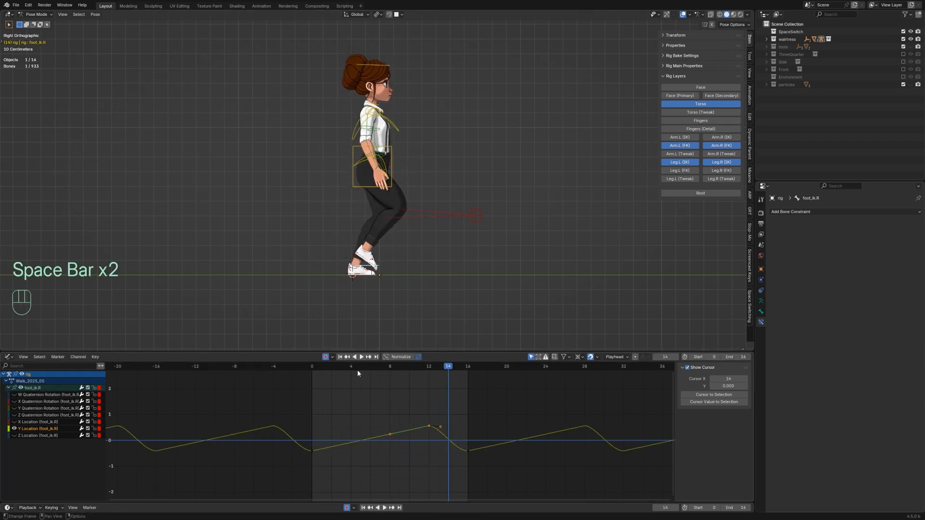
{"action": "left_click_drag", "start_coordinate": [357, 369], "coordinate": [434, 379]}
{"action": "left_click", "coordinate": [289, 274]}
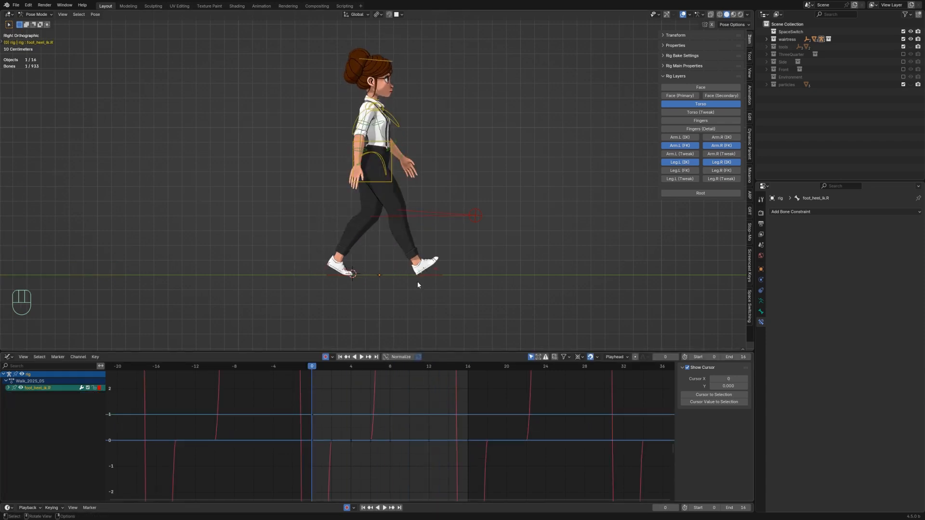
{"action": "left_click", "coordinate": [417, 284]}
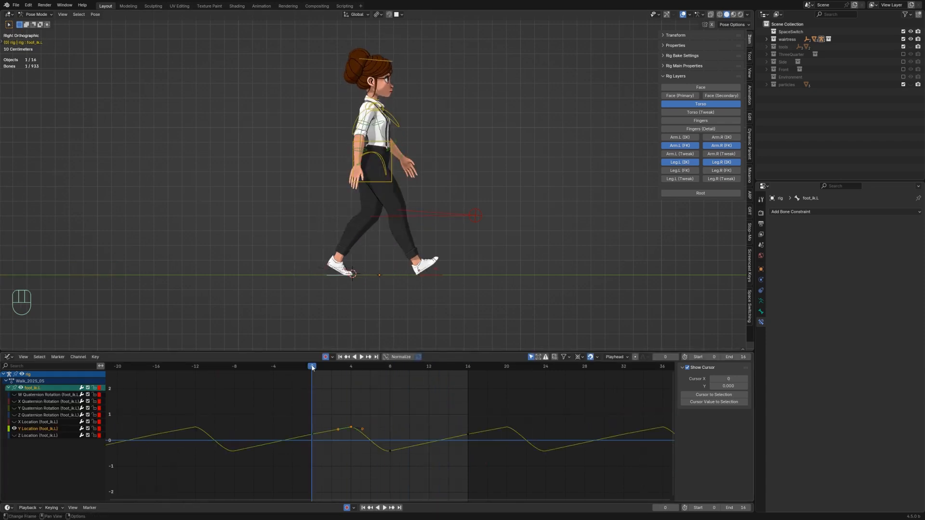
{"action": "key", "text": "Up"}
{"action": "key", "text": "Up"}
{"action": "key", "text": "Up"}
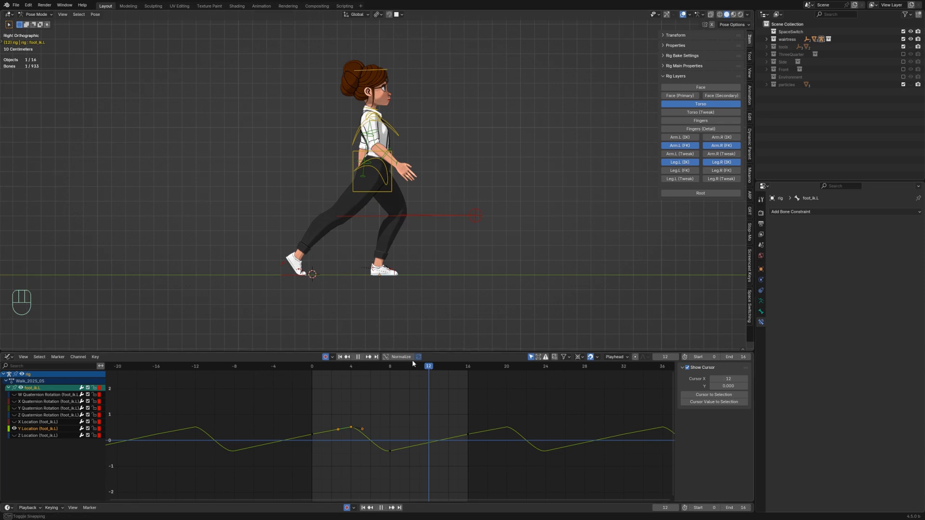
{"action": "left_click", "coordinate": [388, 450]}
{"action": "key", "text": "g"}
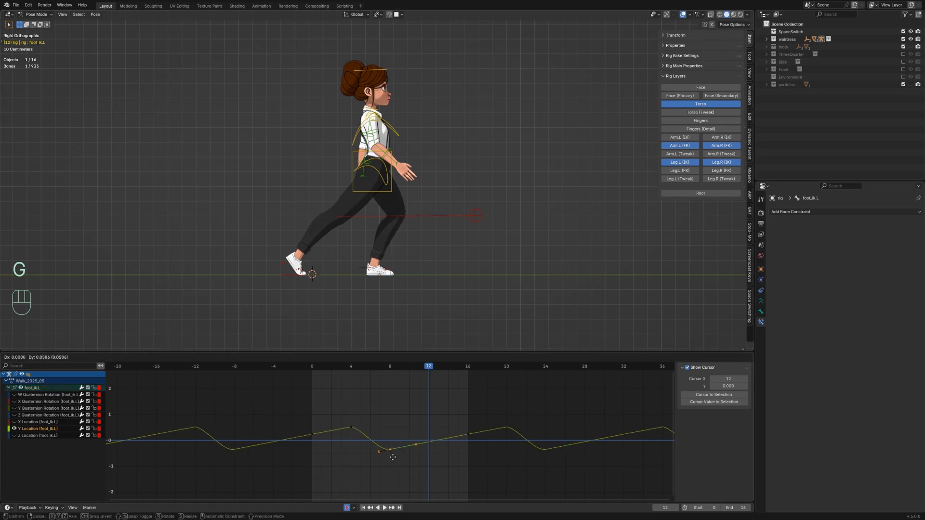
{"action": "key", "text": "Escape"}
Step: Move the right foot's Y location key at frame 12 vertically once more to refine its height
{"action": "left_click", "coordinate": [435, 426]}
{"action": "key", "text": "g"}
{"action": "key", "text": "y"}
{"action": "left_click", "coordinate": [435, 428]}
Step: Hide the overlays and play back the walk, then return to frame 0
{"action": "key", "text": "space"}
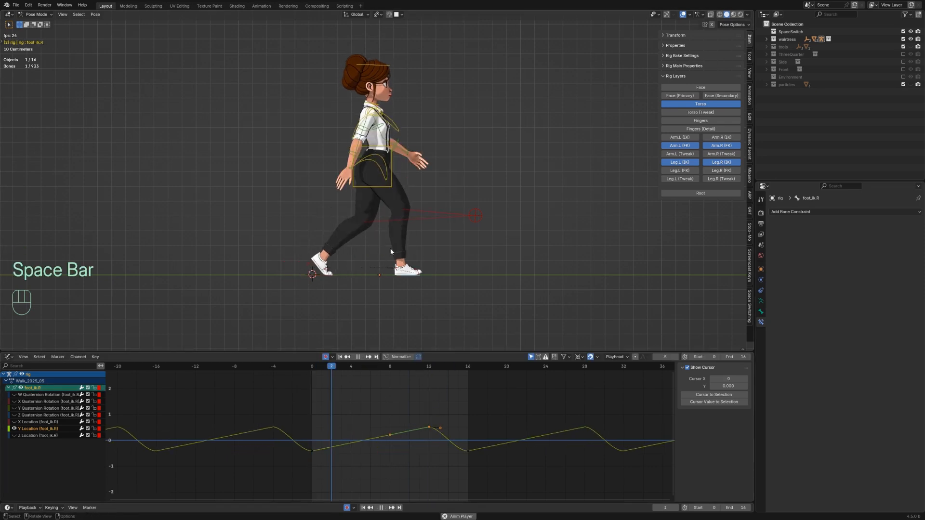
{"action": "key", "text": "shift+alt+z"}
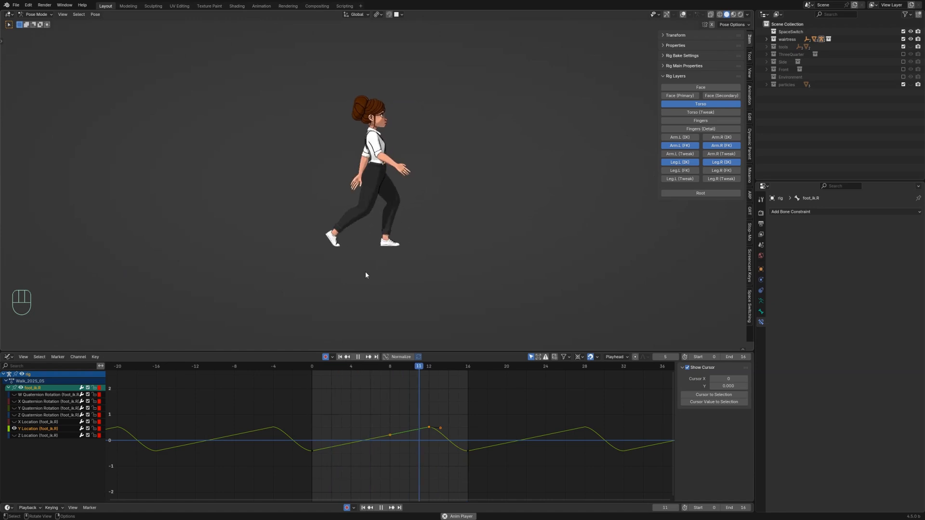
{"action": "key", "text": "space"}
{"action": "left_click_drag", "start_coordinate": [346, 373], "coordinate": [310, 382]}
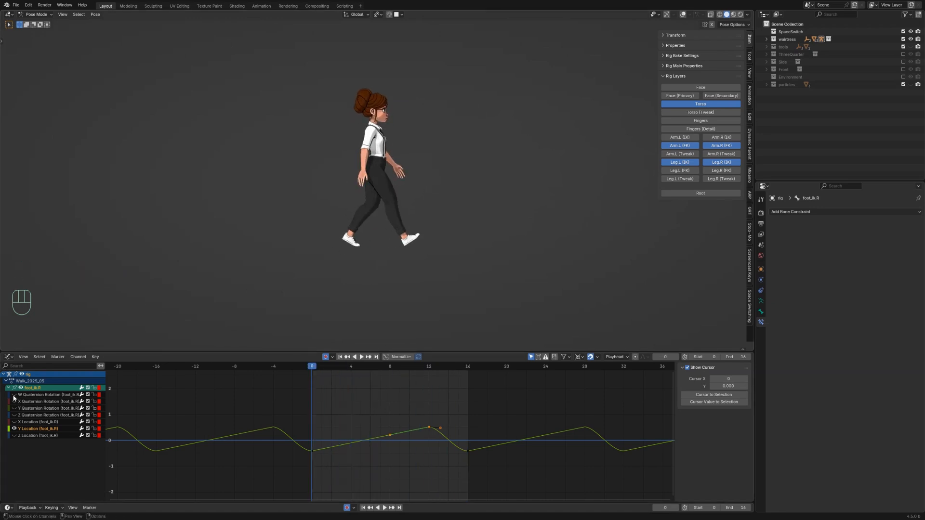
Step: Select all channels and switch the animation area to the Action Editor
{"action": "key", "text": "a"}
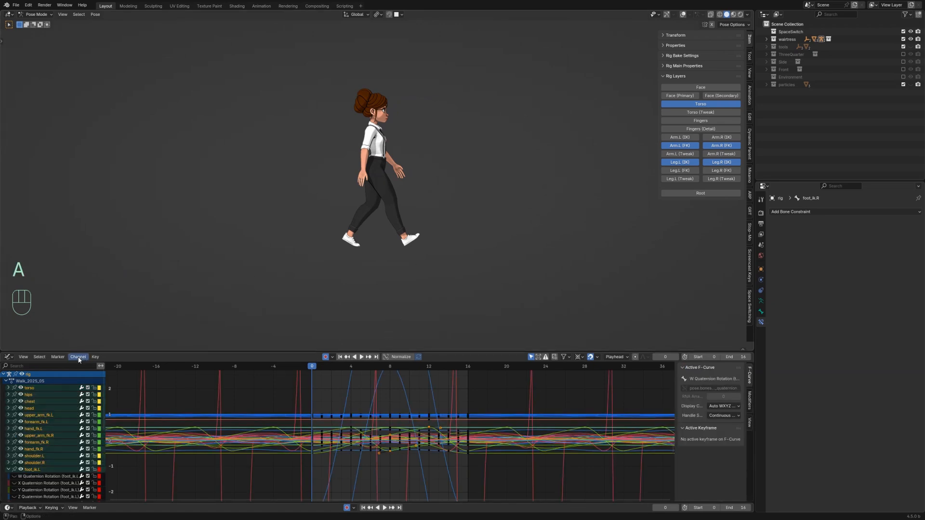
{"action": "left_click", "coordinate": [9, 357]}
{"action": "left_click", "coordinate": [143, 377]}
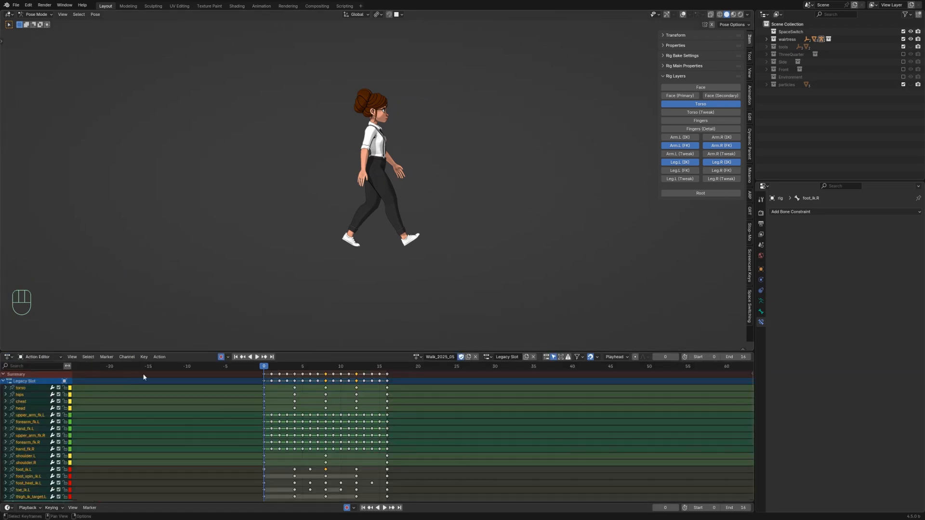
Step: Play back and scrub through the walk cycle to review the feet's motion
{"action": "key", "text": "space"}
{"action": "key", "text": "space"}
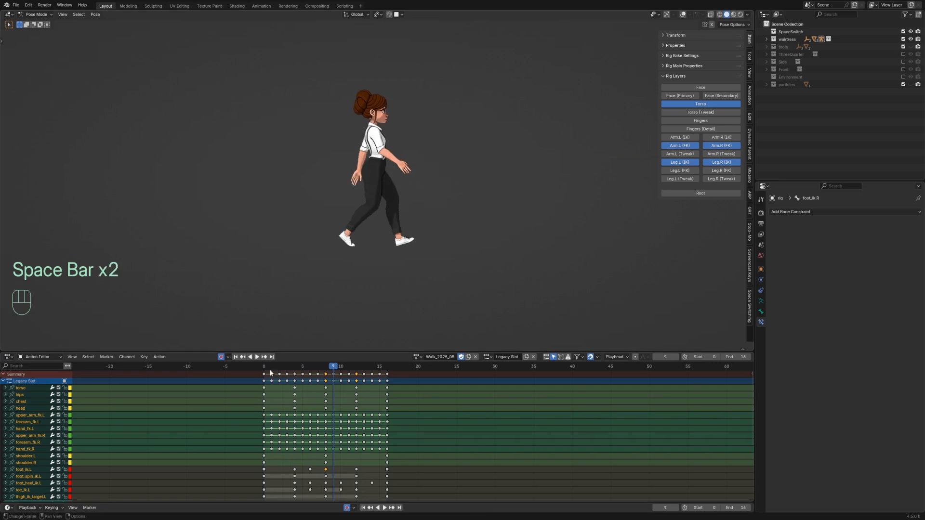
{"action": "left_click_drag", "start_coordinate": [269, 370], "coordinate": [355, 371]}
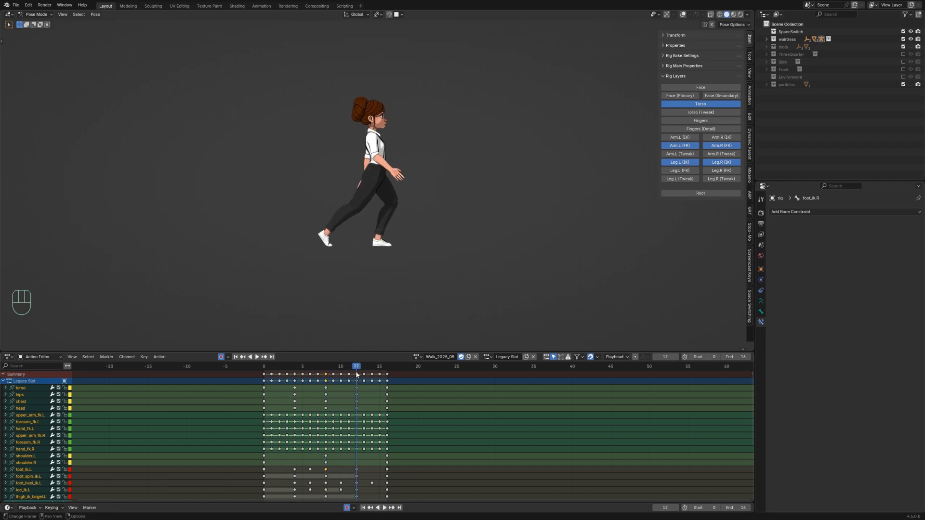
{"action": "key", "text": "space"}
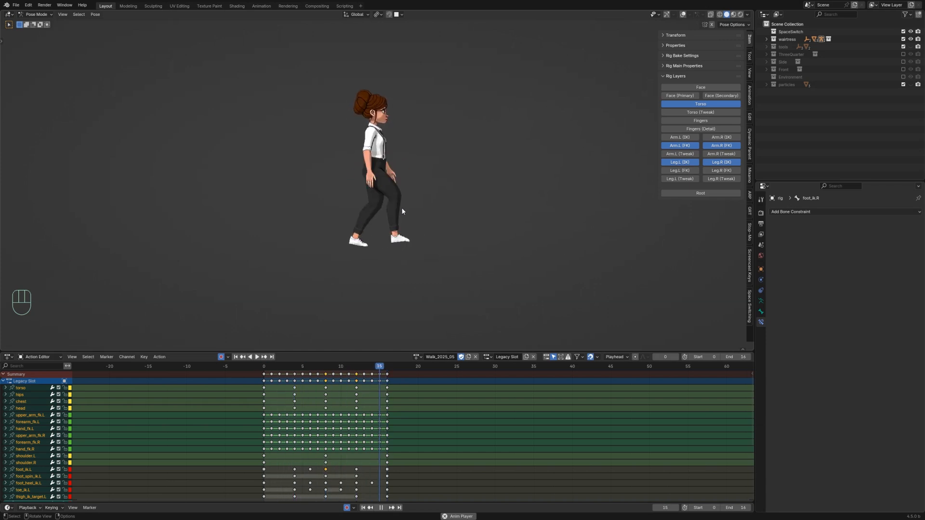
{"action": "key", "text": "space"}
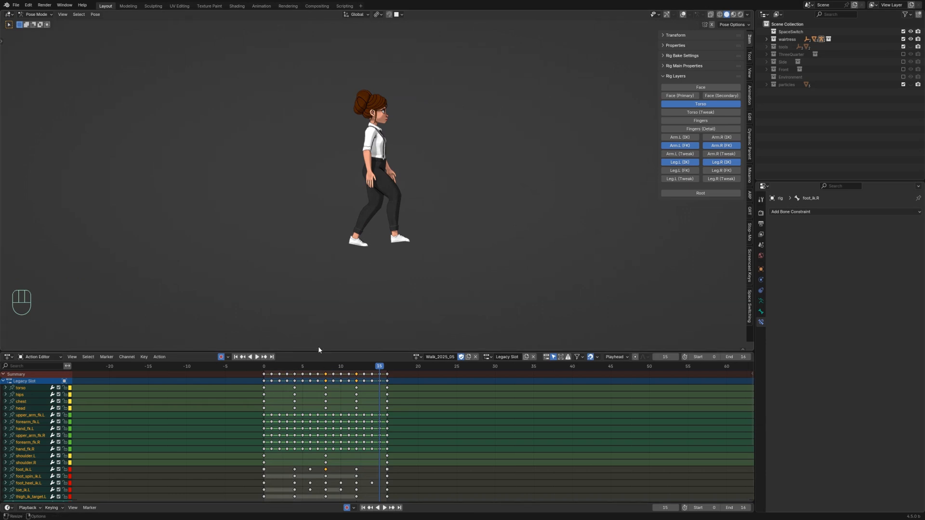
{"action": "left_click_drag", "start_coordinate": [381, 370], "coordinate": [295, 377]}
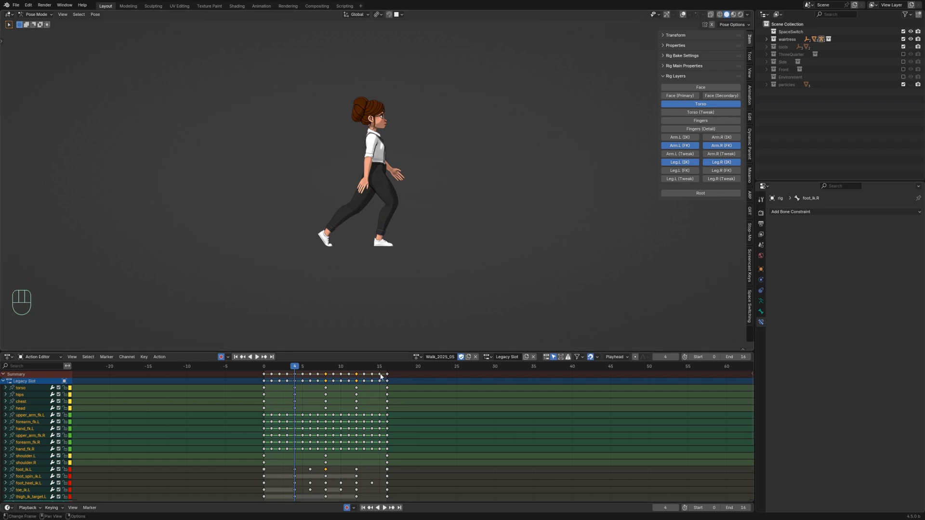
Step: Switch the rig's active action to Walk_2025_04
{"action": "left_click", "coordinate": [418, 357]}
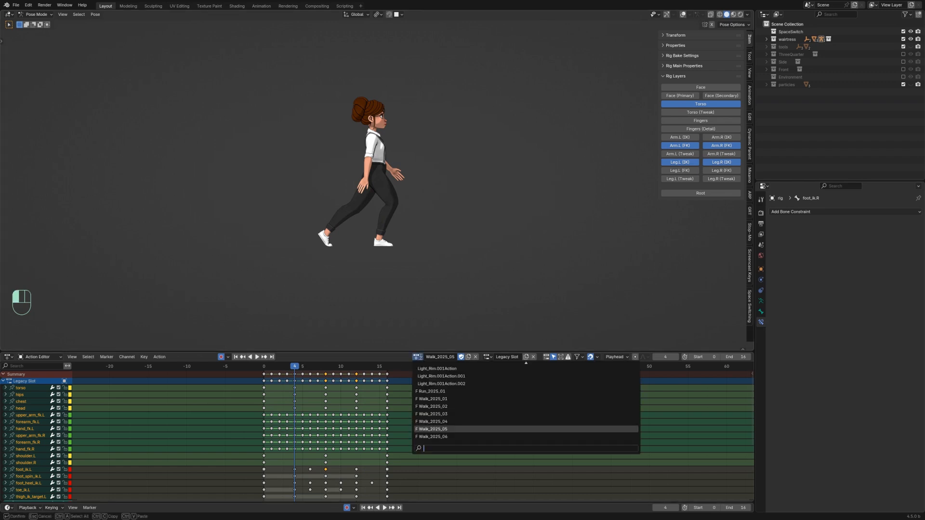
{"action": "left_click", "coordinate": [433, 422]}
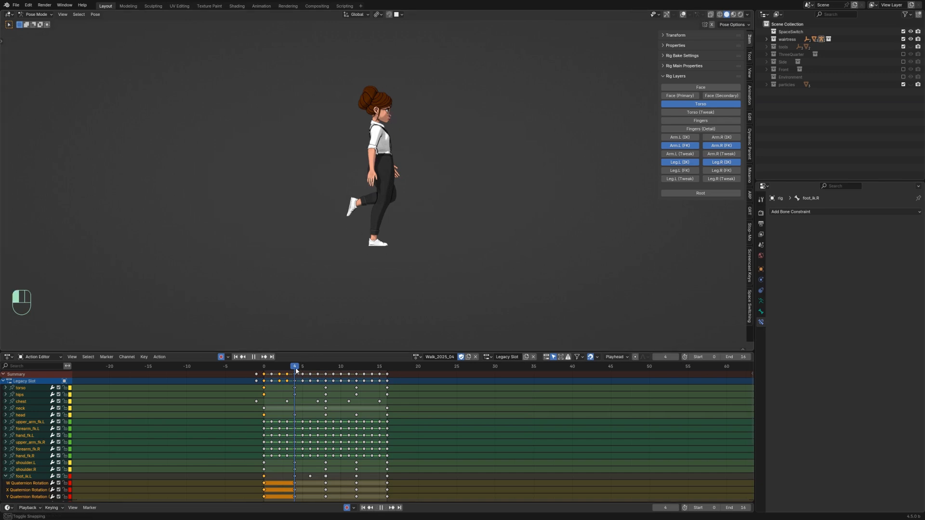
Step: Scrub and play through Walk_2025_04 to compare its poses
{"action": "left_click_drag", "start_coordinate": [295, 371], "coordinate": [355, 379]}
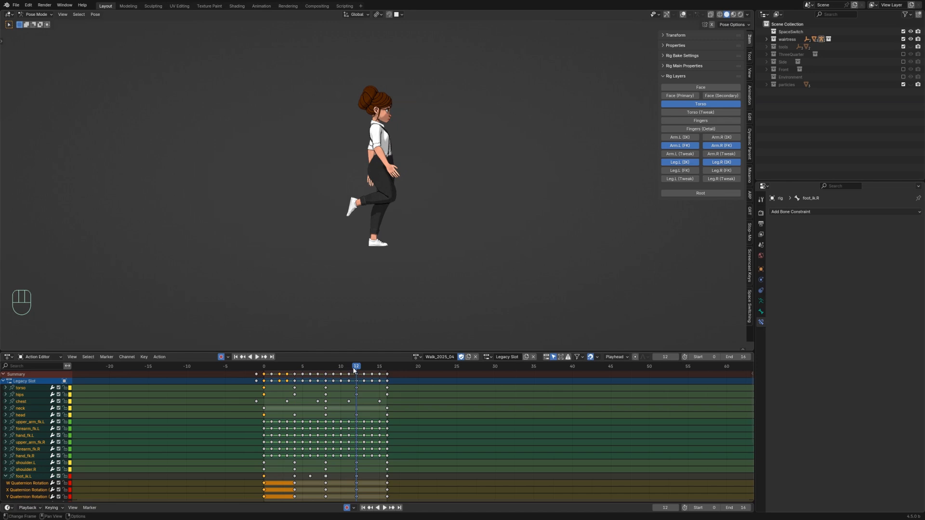
{"action": "key", "text": "space"}
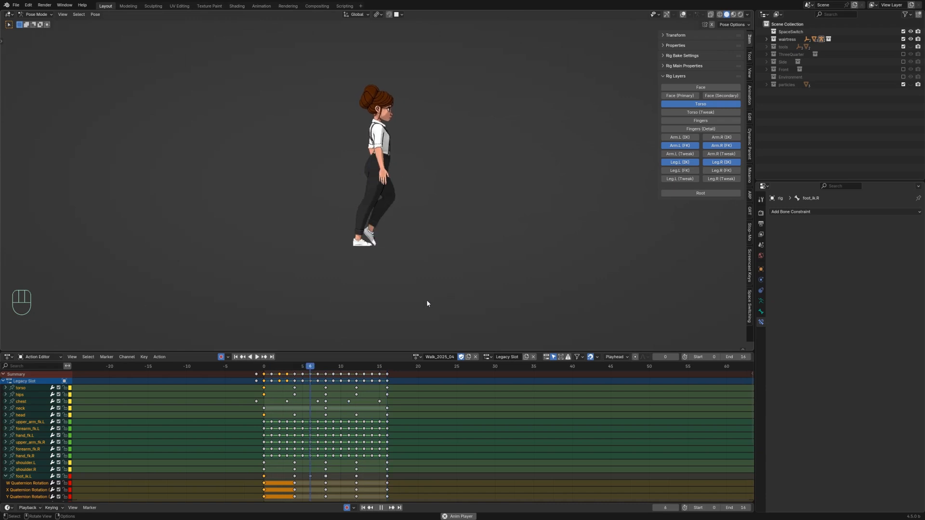
{"action": "key", "text": "space"}
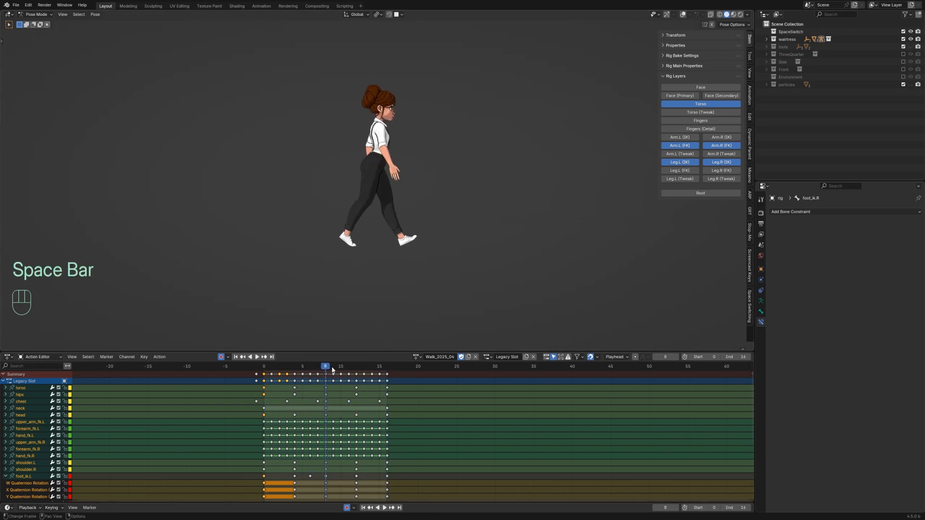
{"action": "left_click_drag", "start_coordinate": [332, 370], "coordinate": [298, 372]}
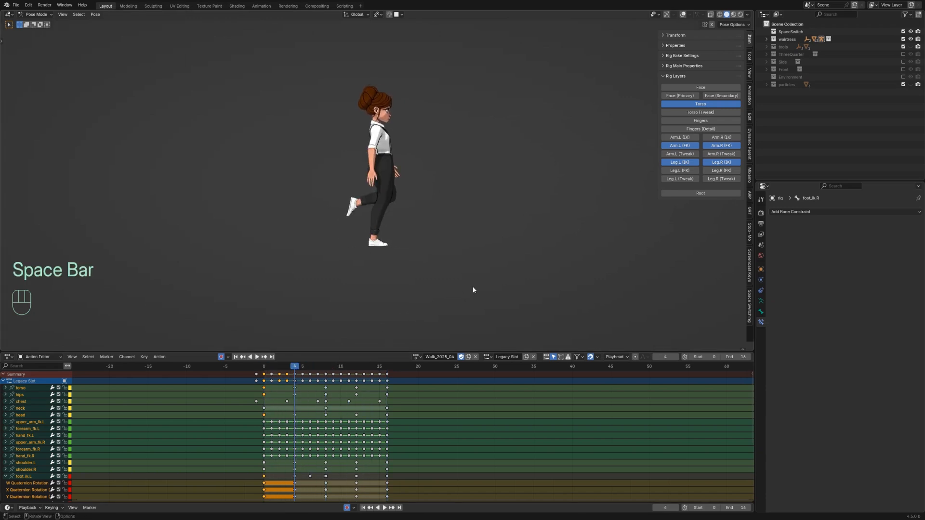
Step: Switch the rig's active action to Walk_2025_06
{"action": "left_click", "coordinate": [416, 357]}
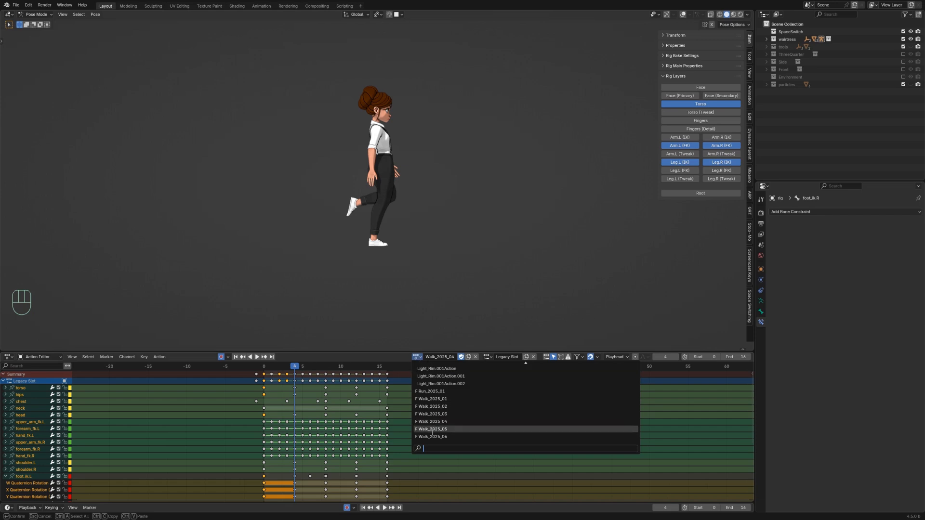
{"action": "left_click", "coordinate": [432, 435]}
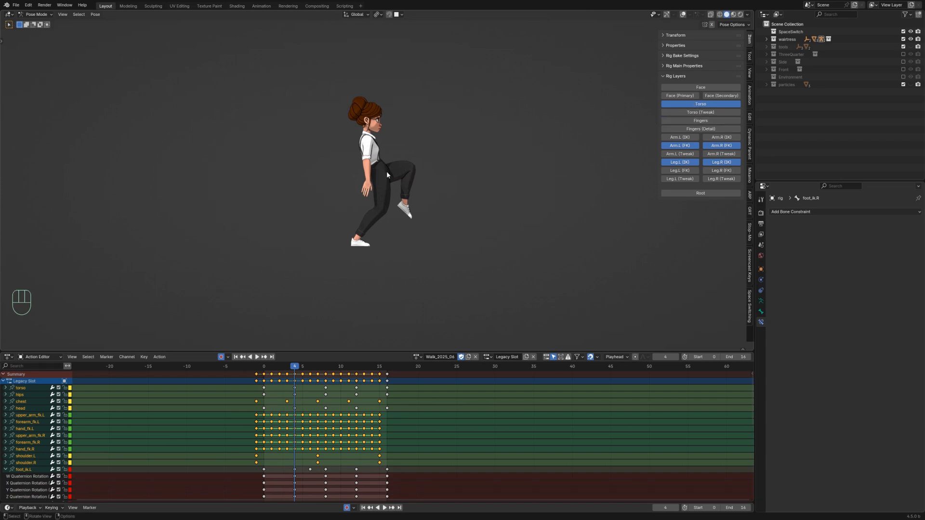
Step: Show overlays and select the chest, shoulder, upper arm, forearm and hand FK controls of both arms
{"action": "key", "text": "shift+alt+z"}
{"action": "left_click", "coordinate": [367, 143]}
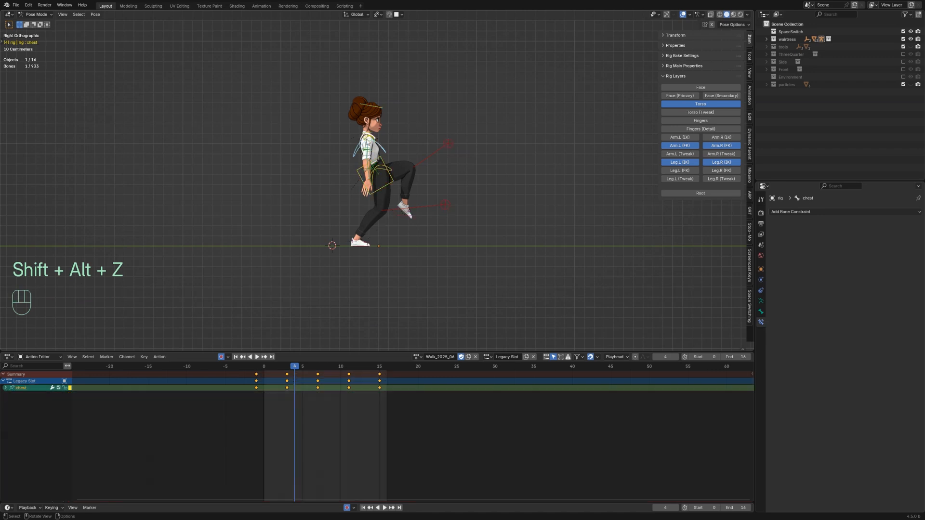
{"action": "left_click_drag", "start_coordinate": [361, 143], "coordinate": [384, 148]}
{"action": "scroll", "coordinate": [363, 168], "scroll_direction": "up", "scroll_amount": 2}
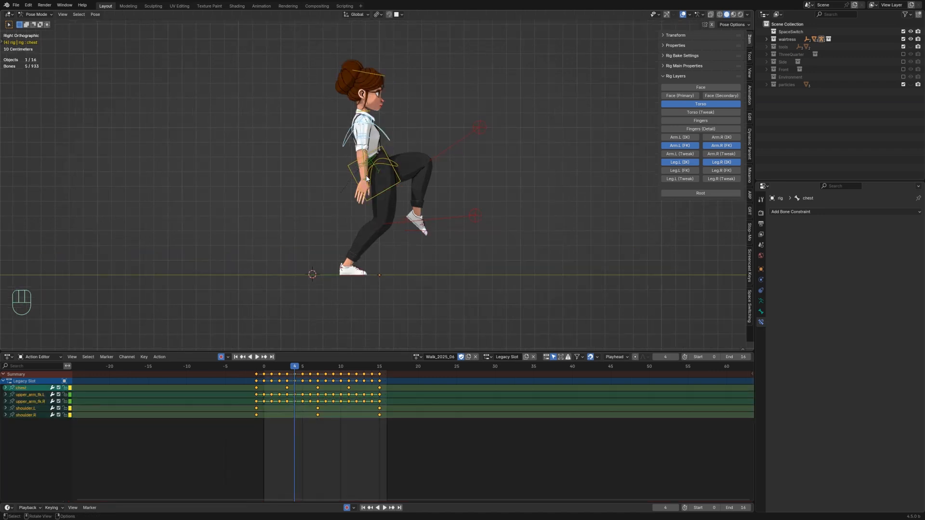
{"action": "left_click", "coordinate": [364, 170], "text": "shift"}
{"action": "left_click", "coordinate": [363, 184], "text": "shift"}
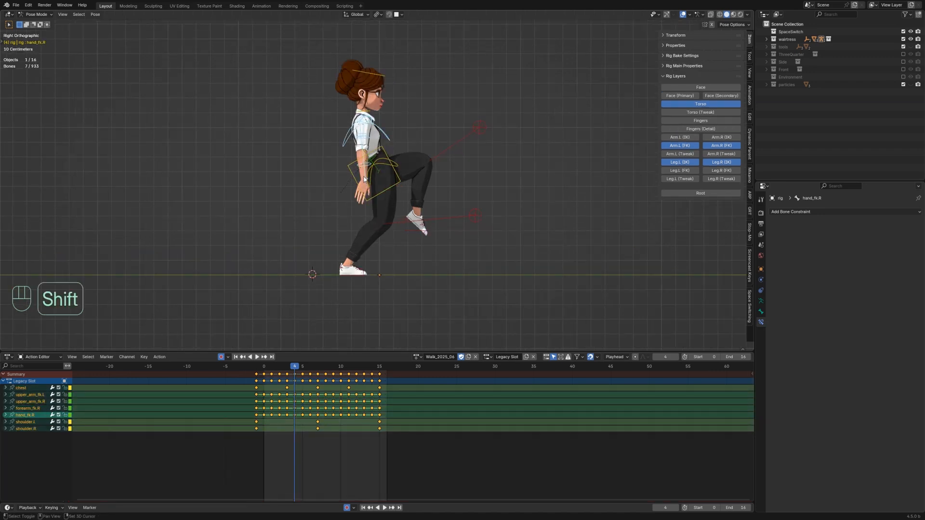
{"action": "middle_click_drag", "start_coordinate": [363, 183], "coordinate": [330, 182]}
{"action": "left_click", "coordinate": [399, 163], "text": "shift"}
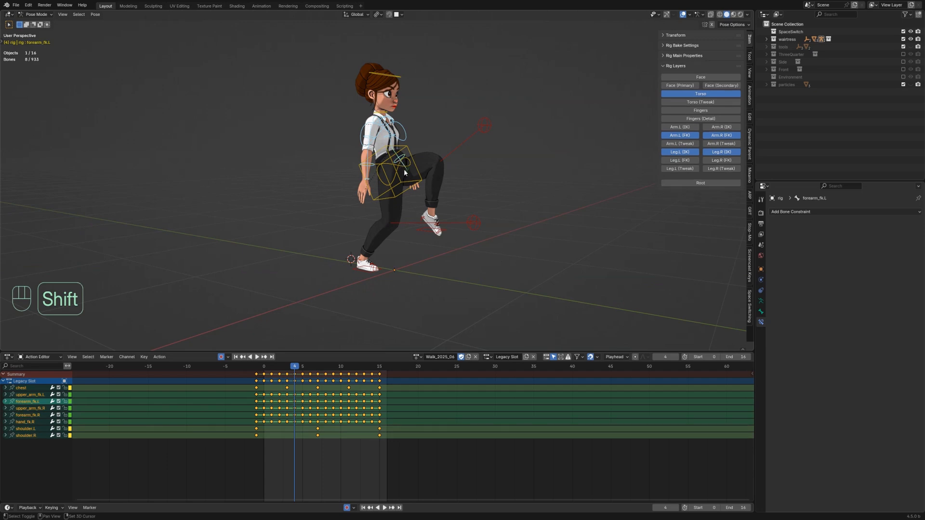
{"action": "left_click", "coordinate": [407, 174], "text": "shift"}
{"action": "middle_click_drag", "start_coordinate": [407, 175], "coordinate": [437, 167]}
Step: Play back Walk_2025_06 from frame 0 in side view without overlays to review the arm swing
{"action": "left_click_drag", "start_coordinate": [297, 369], "coordinate": [265, 372]}
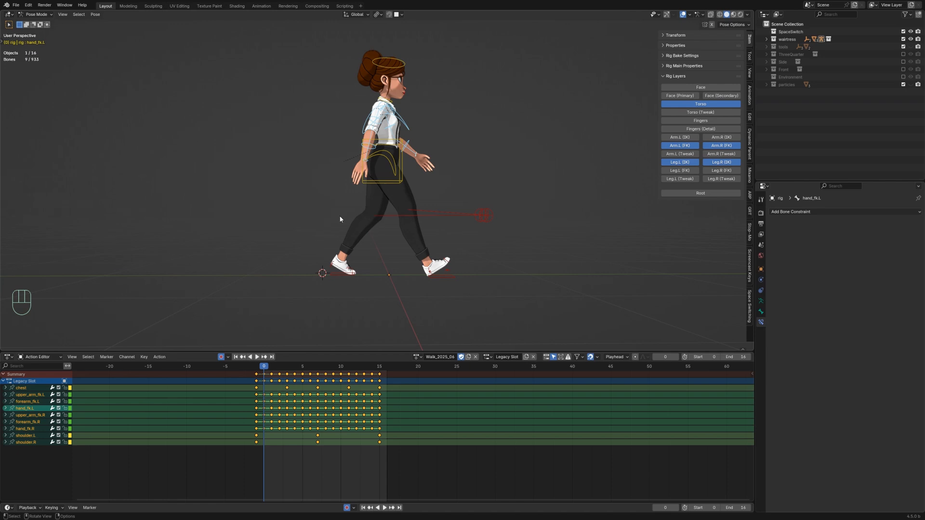
{"action": "key", "text": "KP_3"}
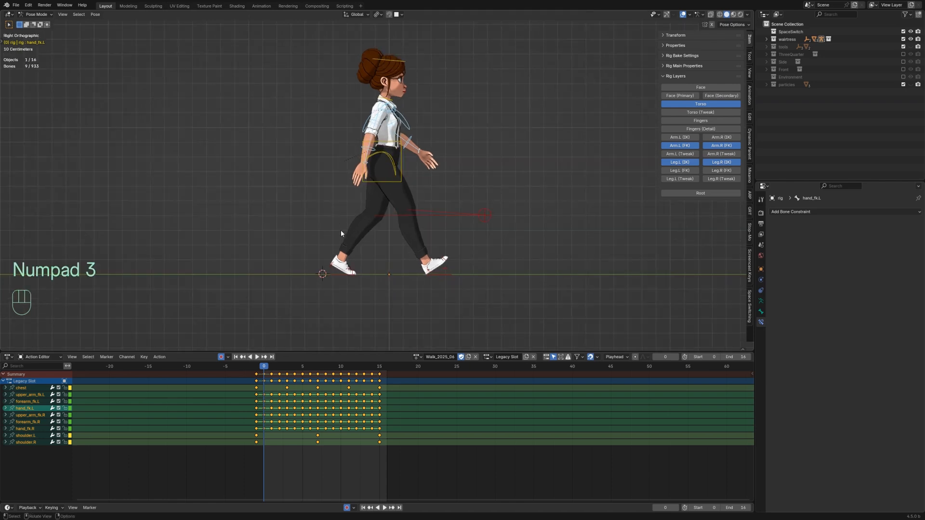
{"action": "key", "text": "shift+alt+z"}
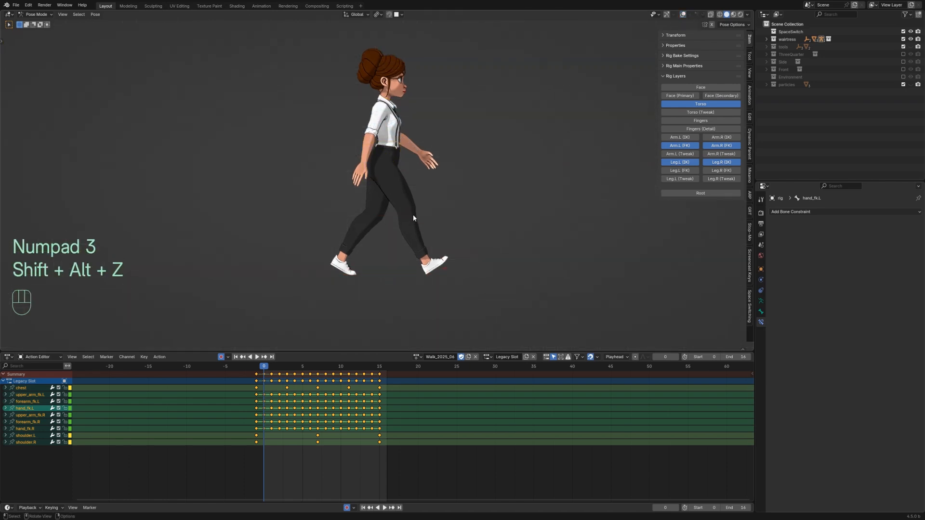
{"action": "key", "text": "space"}
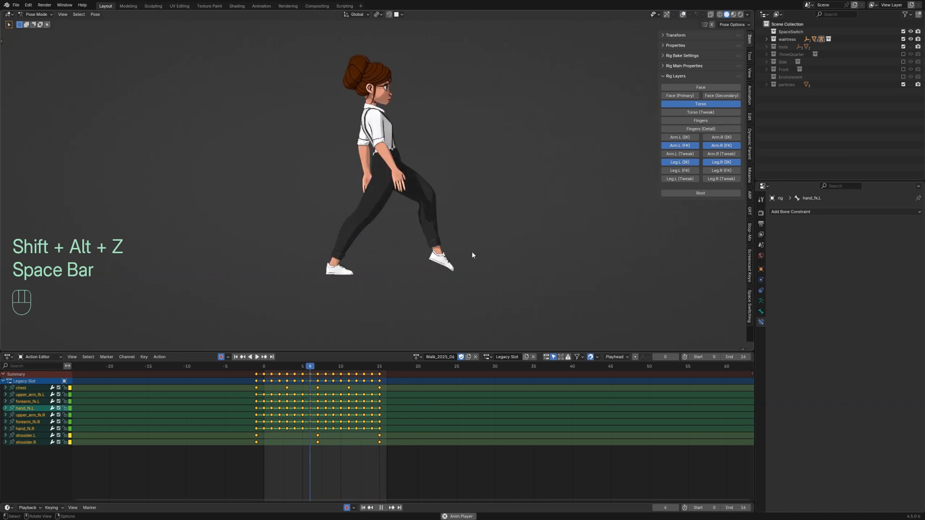
{"action": "middle_click_drag", "start_coordinate": [467, 257], "coordinate": [372, 216]}
{"action": "scroll", "coordinate": [499, 181], "scroll_direction": "up", "scroll_amount": 3}
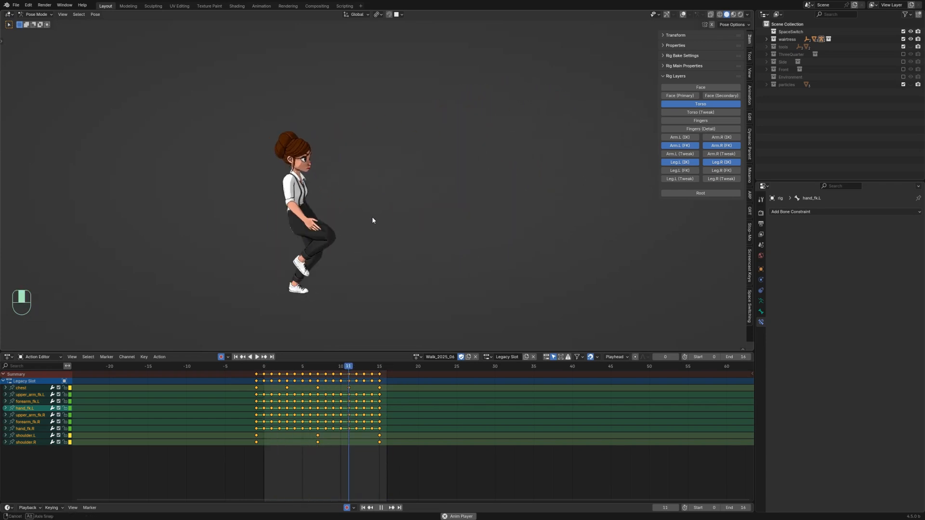
{"action": "key", "text": "KP_3"}
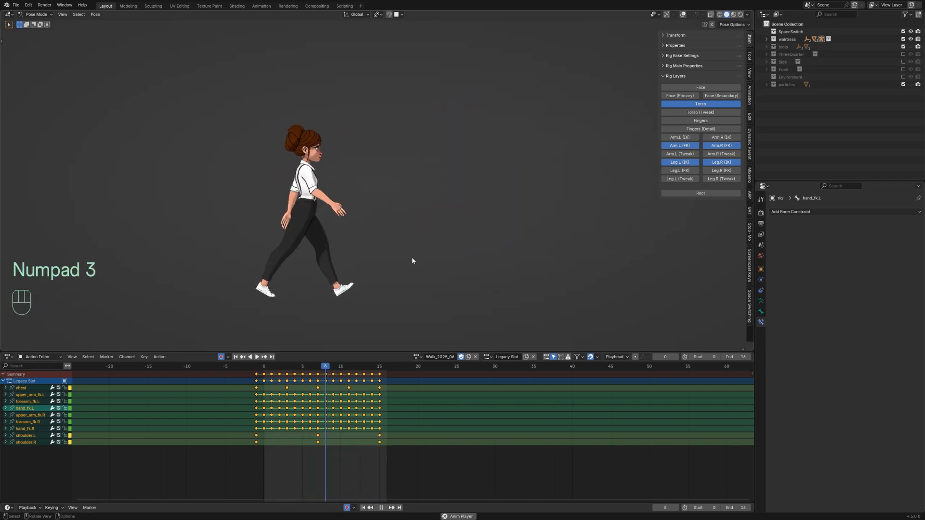